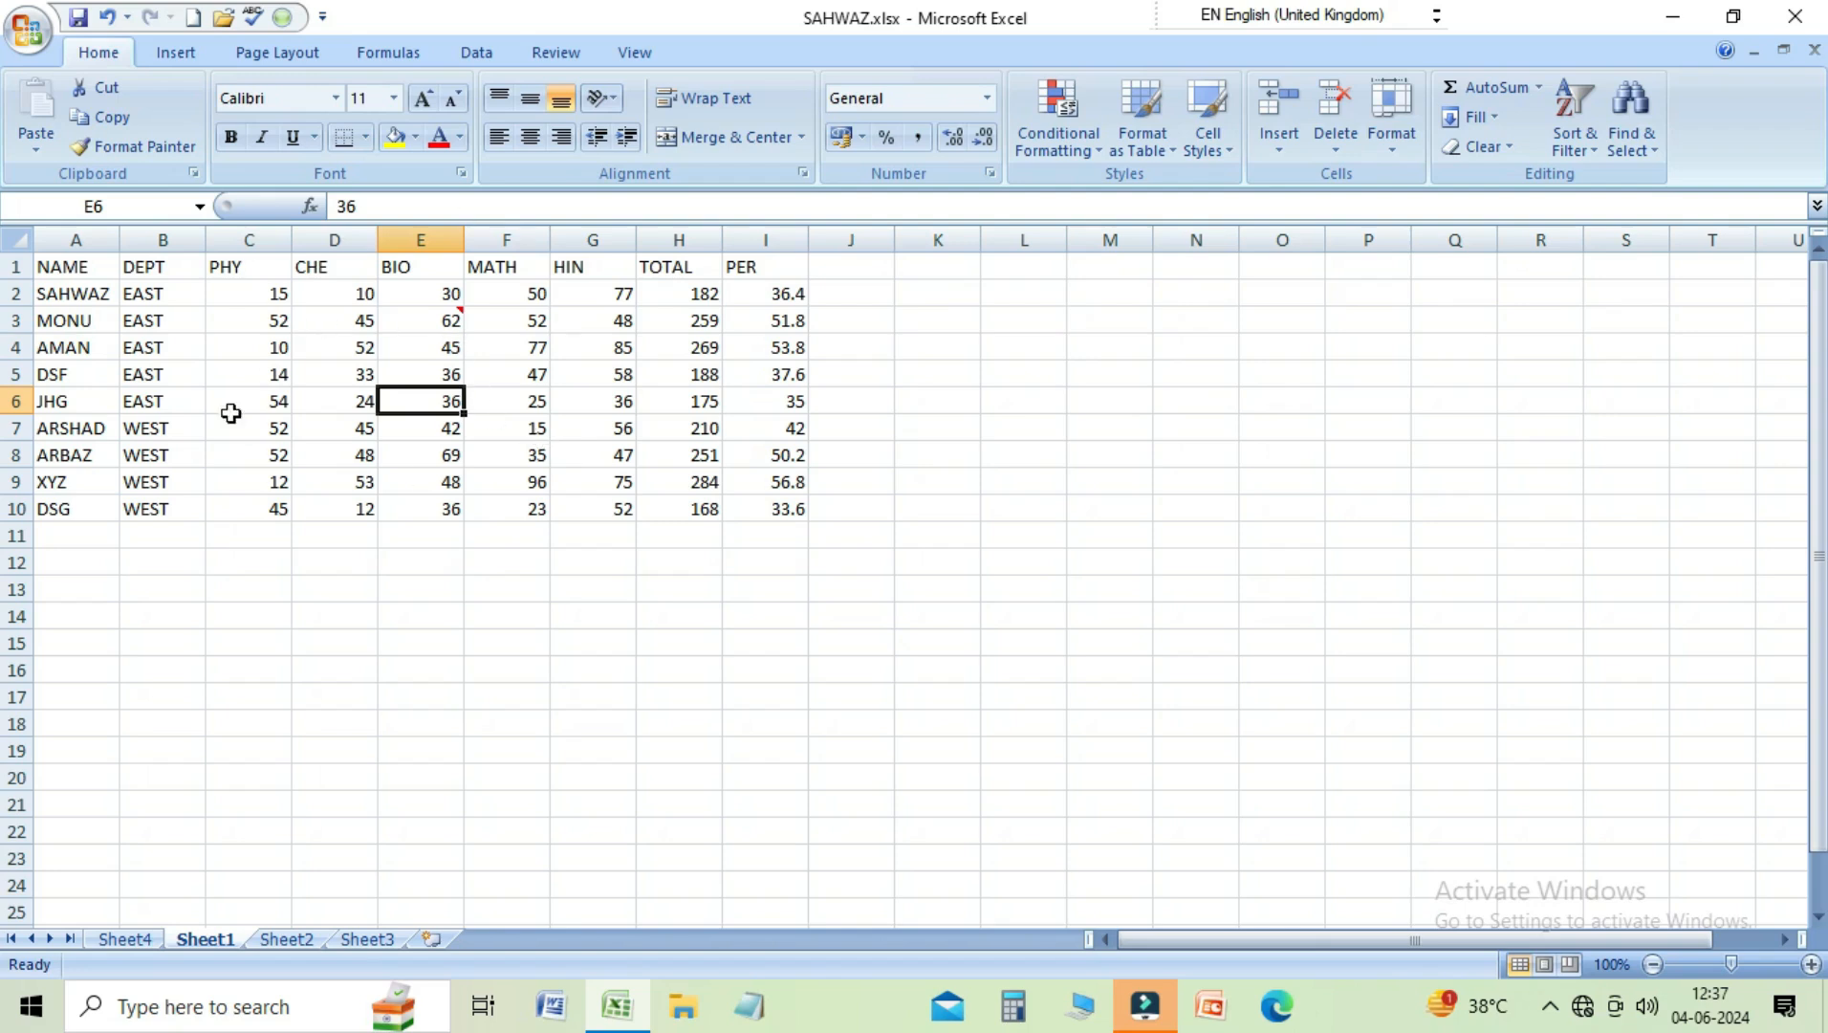
pyautogui.click(371, 321)
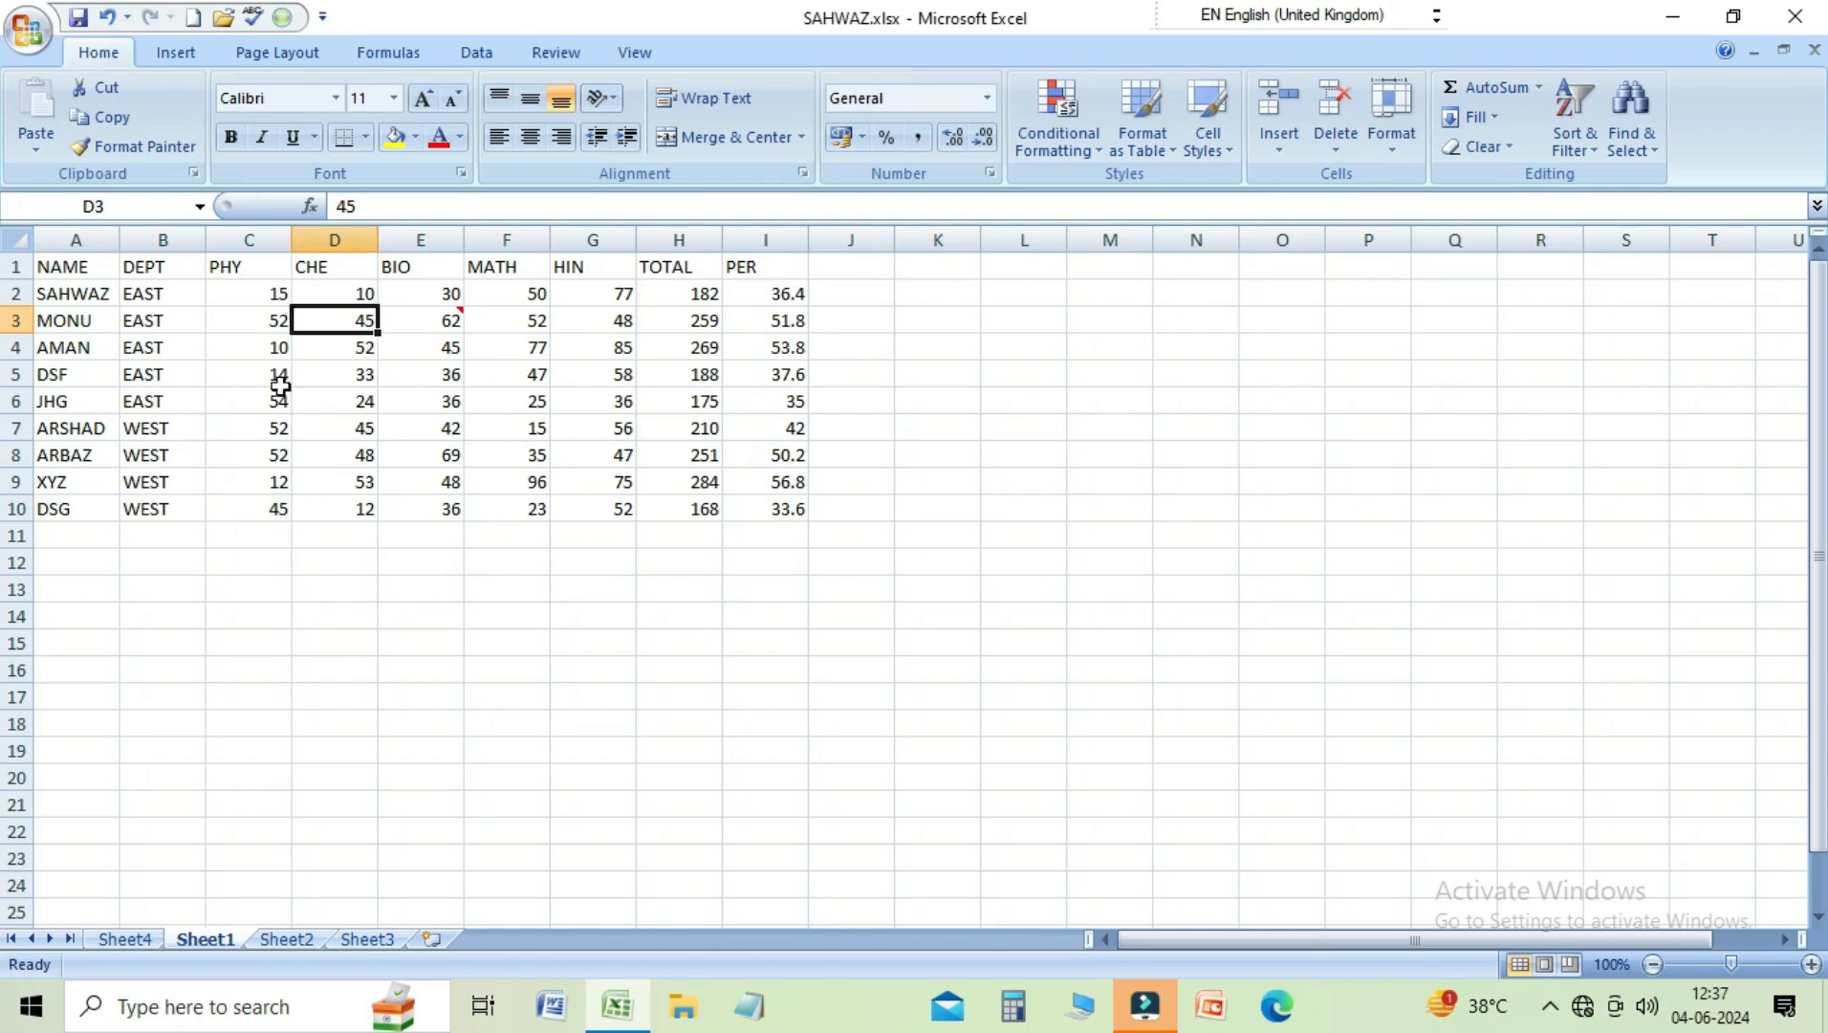
pyautogui.click(504, 379)
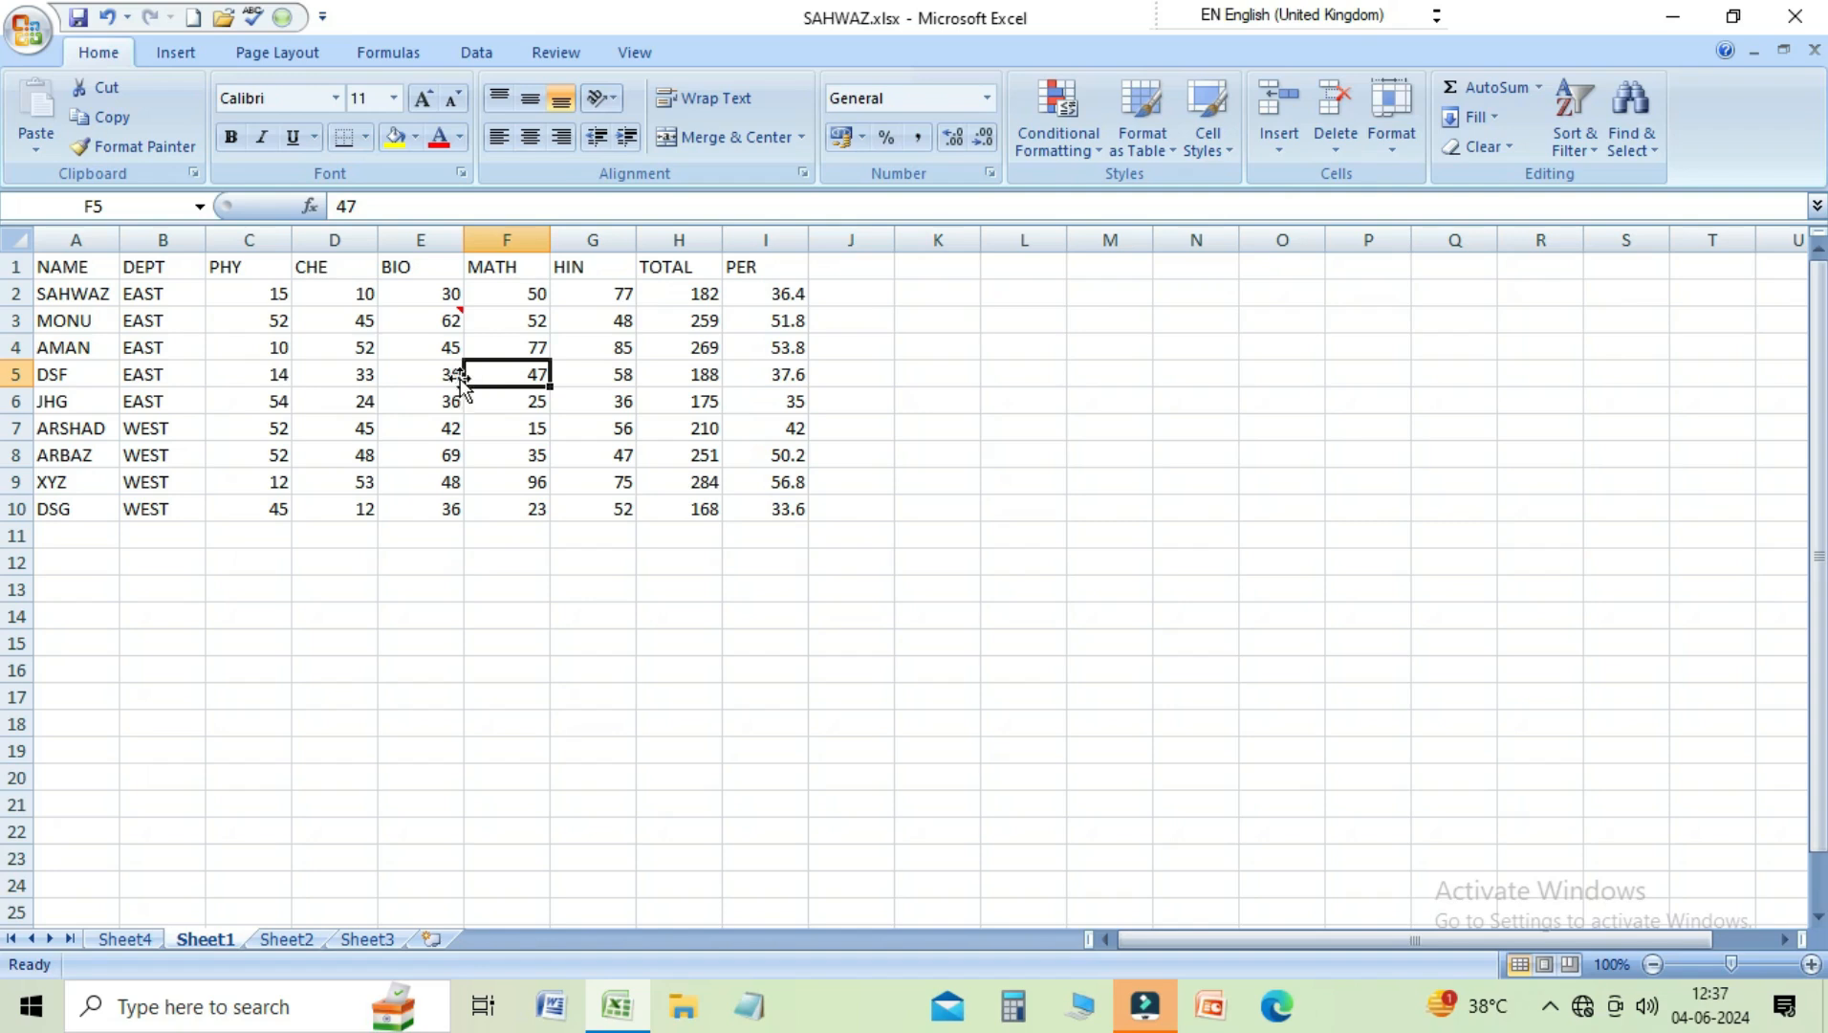
pyautogui.click(362, 378)
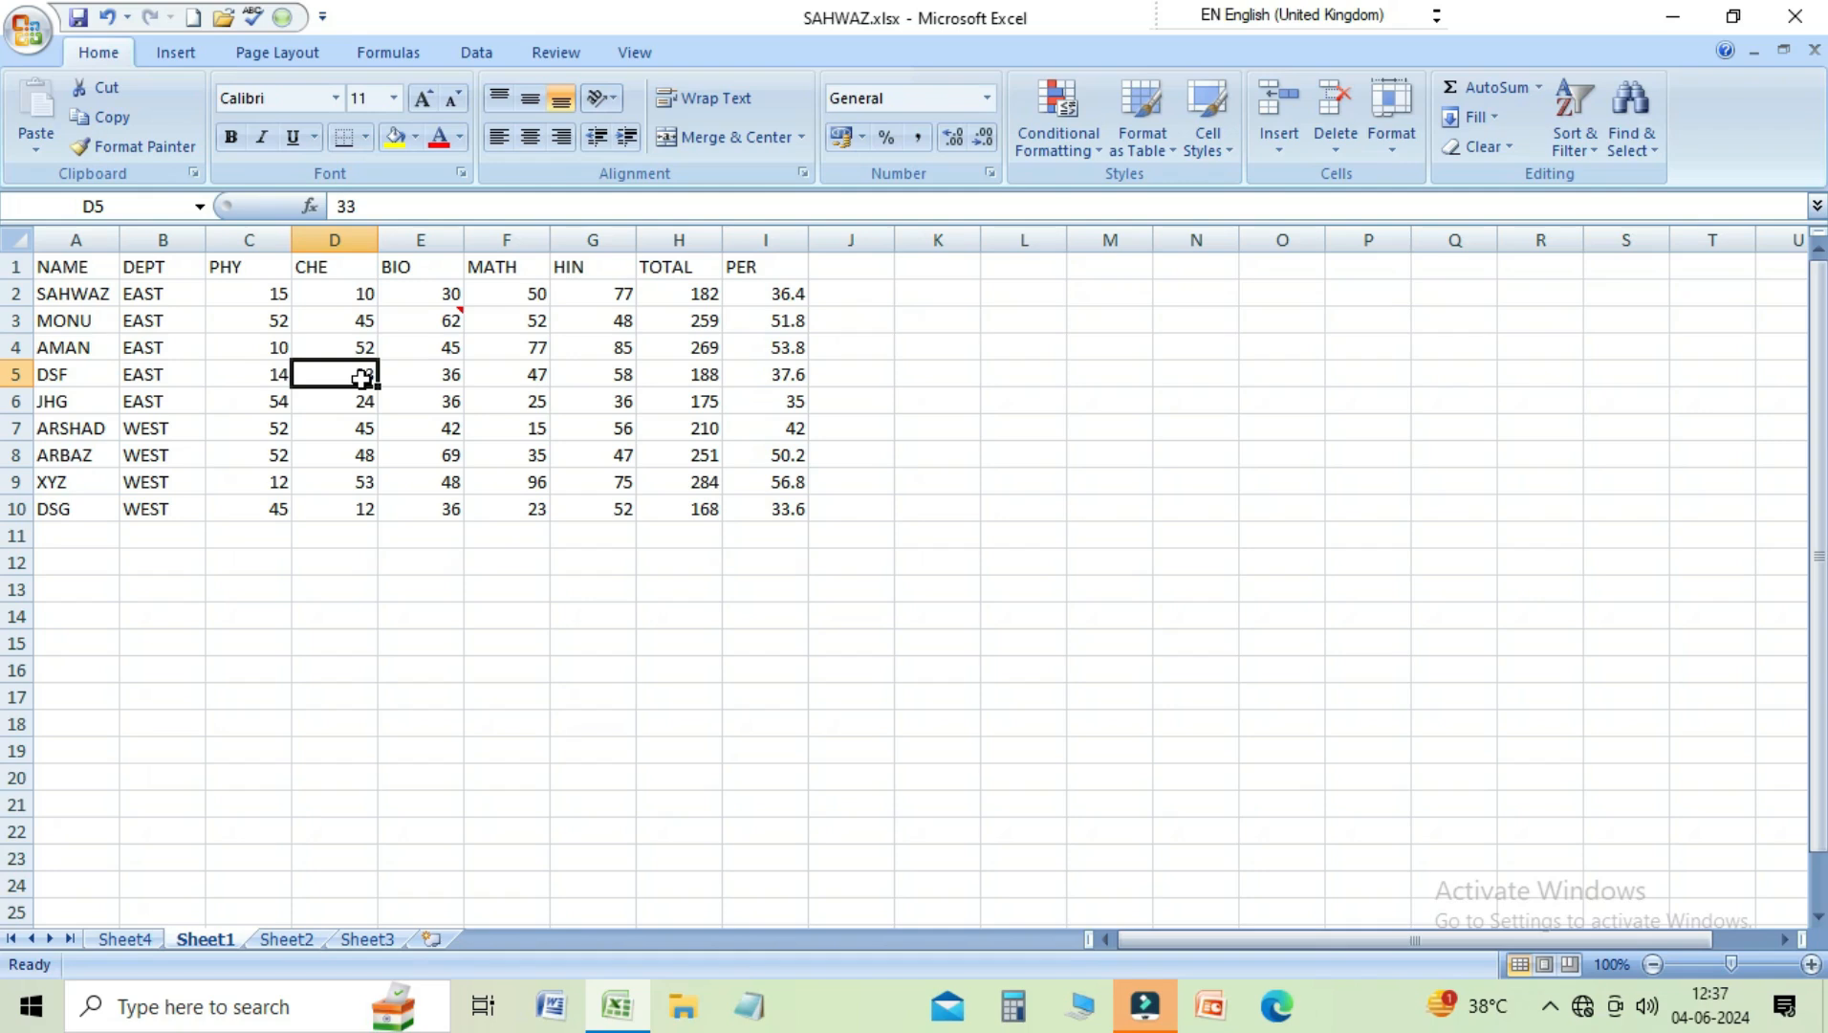
# Hide columns D and E (CHE and BIO) and unhide them again
pyautogui.moveTo(346, 270); pyautogui.dragTo(388, 282)
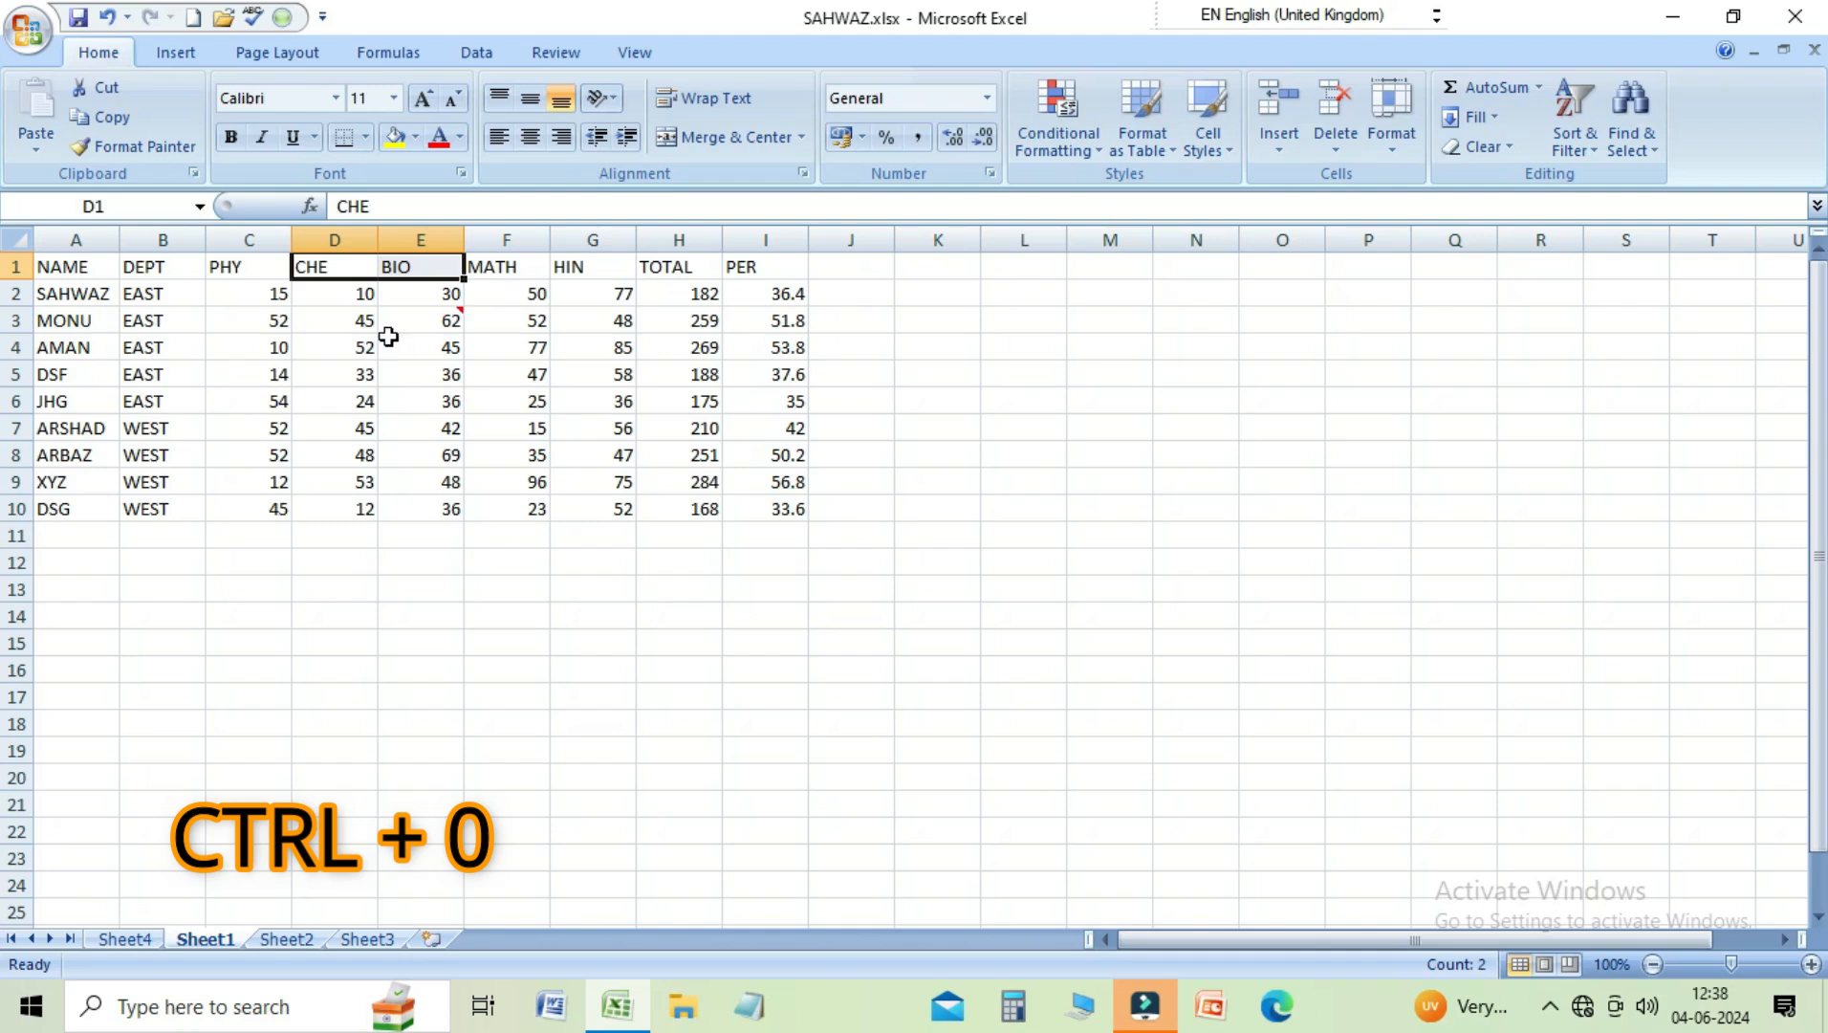
pyautogui.hotkey('ctrl', '0')
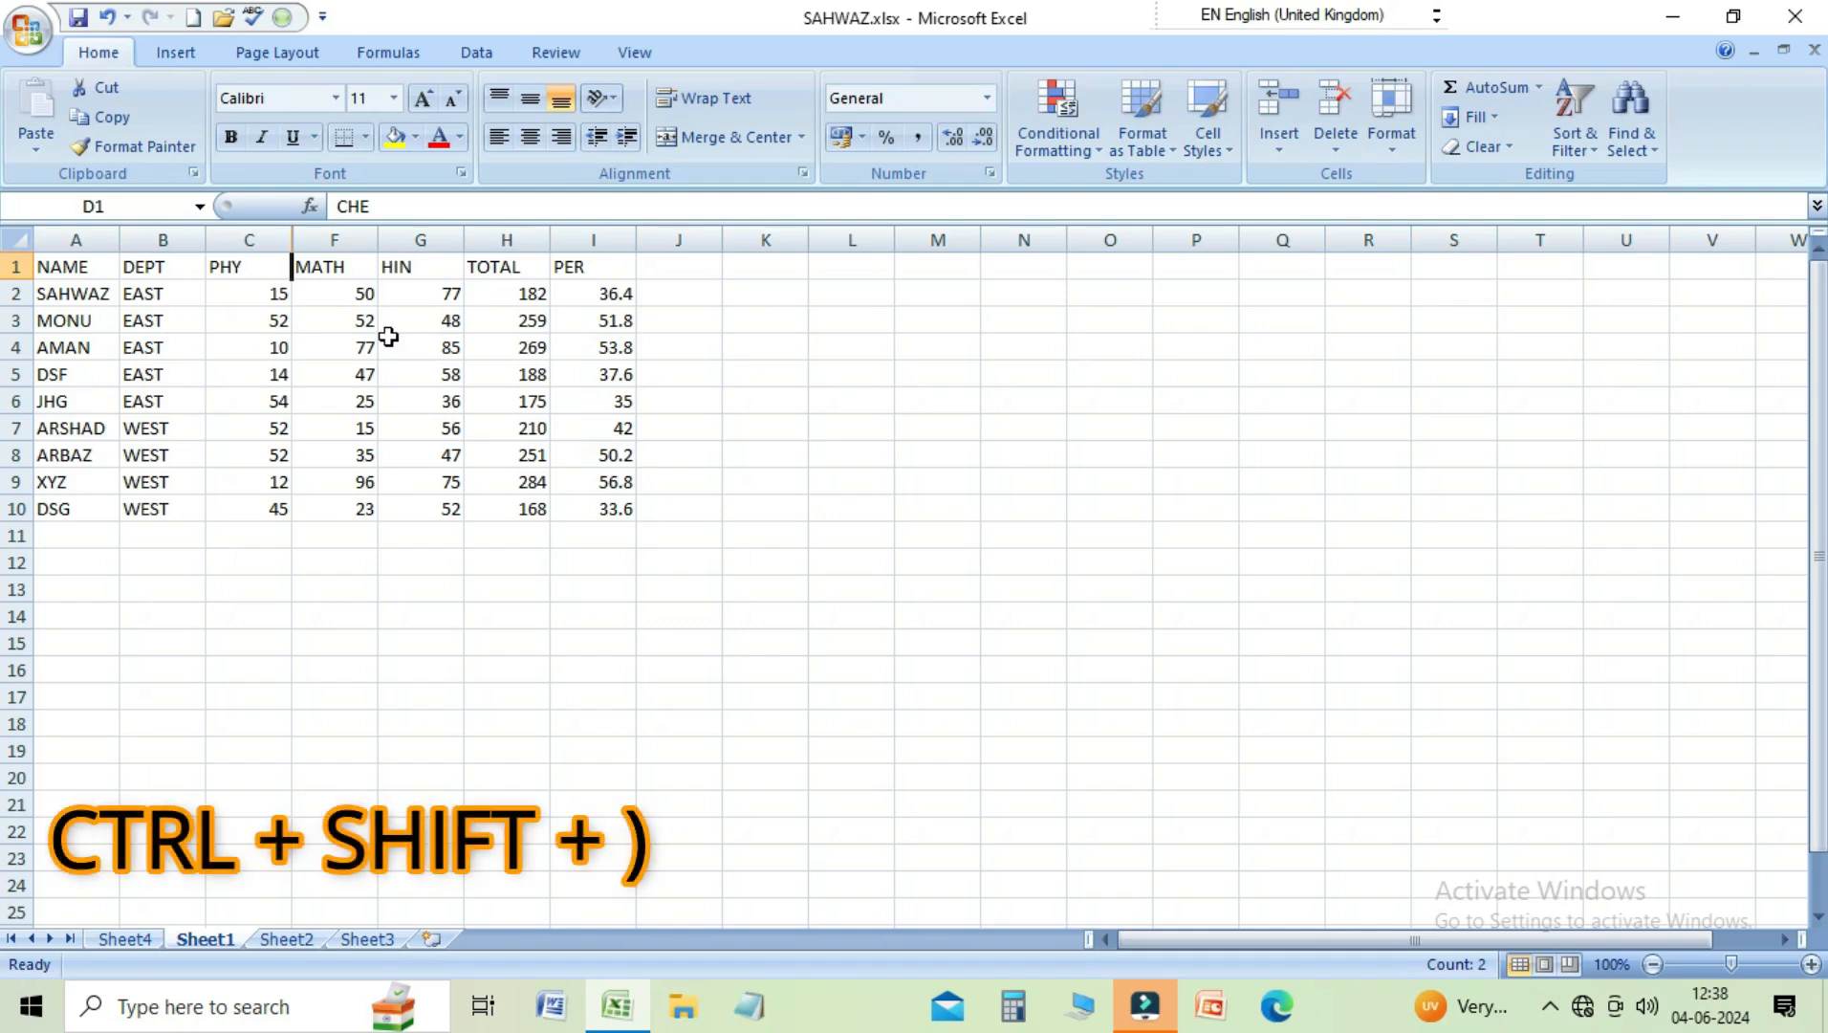
pyautogui.hotkey('ctrl', 'shift', '0')
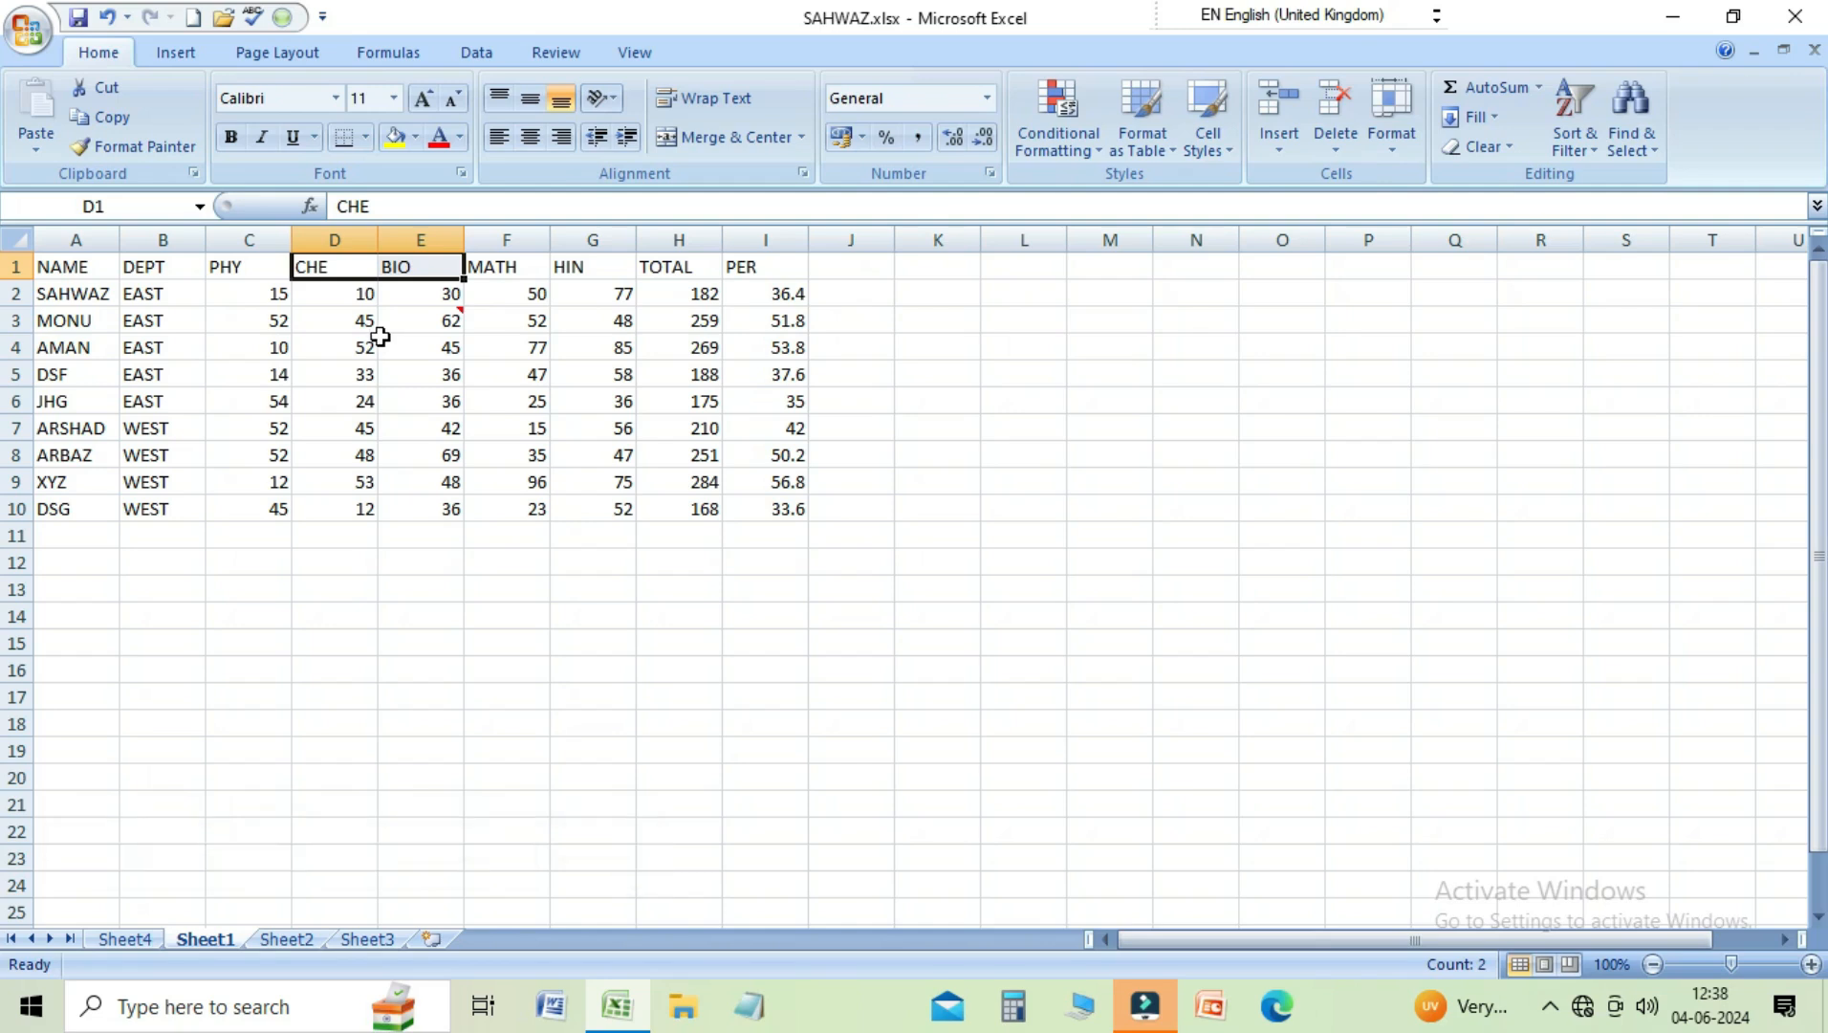
# Hide rows 2 and 3 of the marks table and unhide them again
pyautogui.click(354, 318)
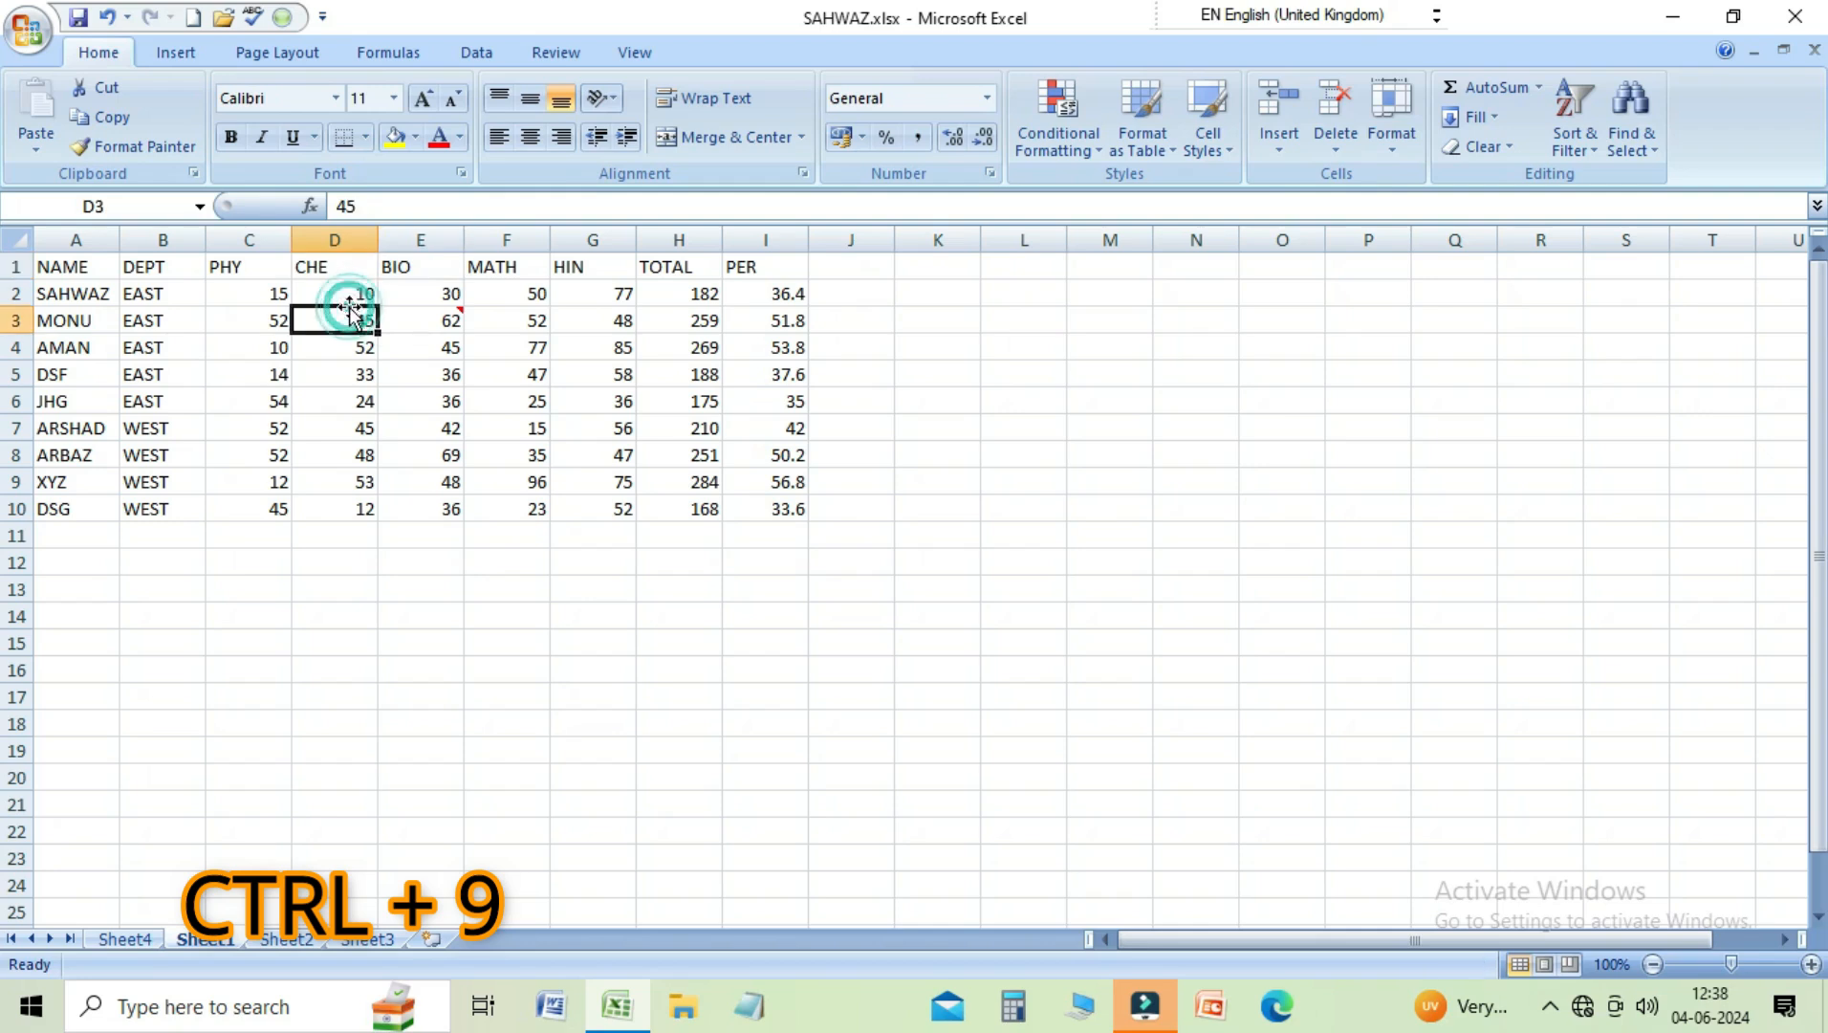
pyautogui.moveTo(347, 292); pyautogui.dragTo(357, 327)
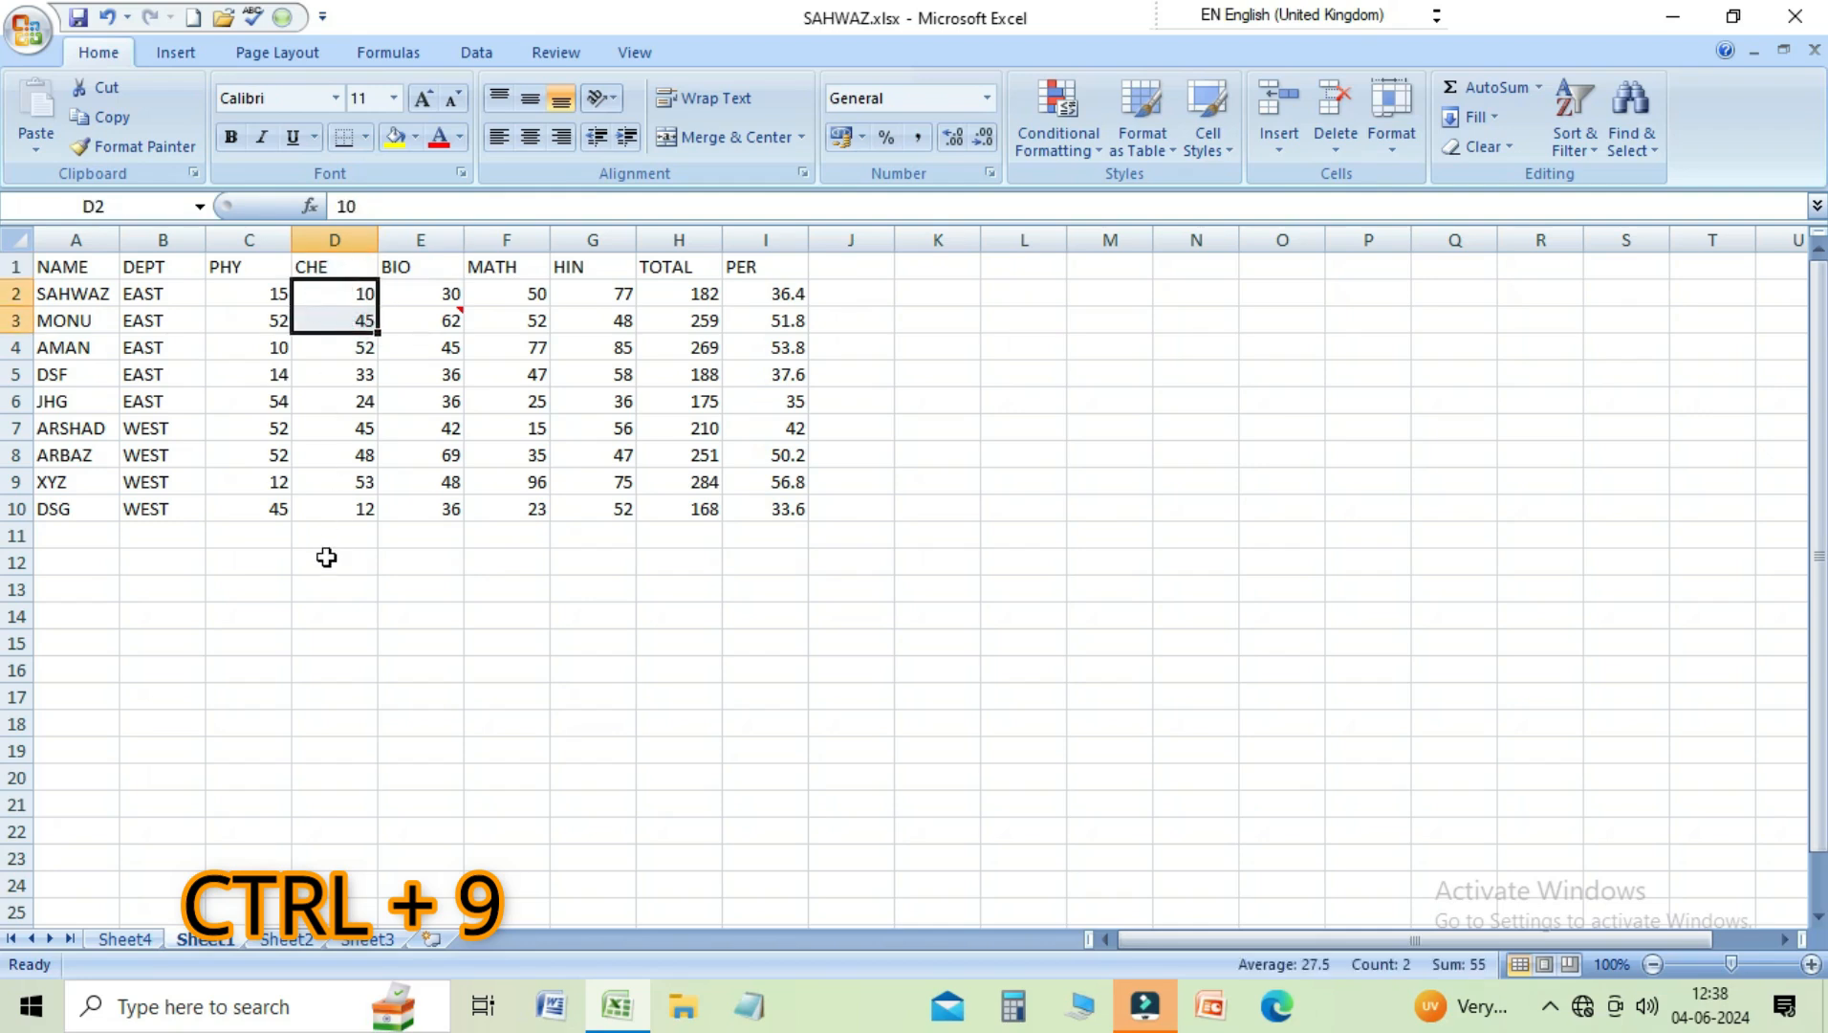
pyautogui.hotkey('ctrl', '9')
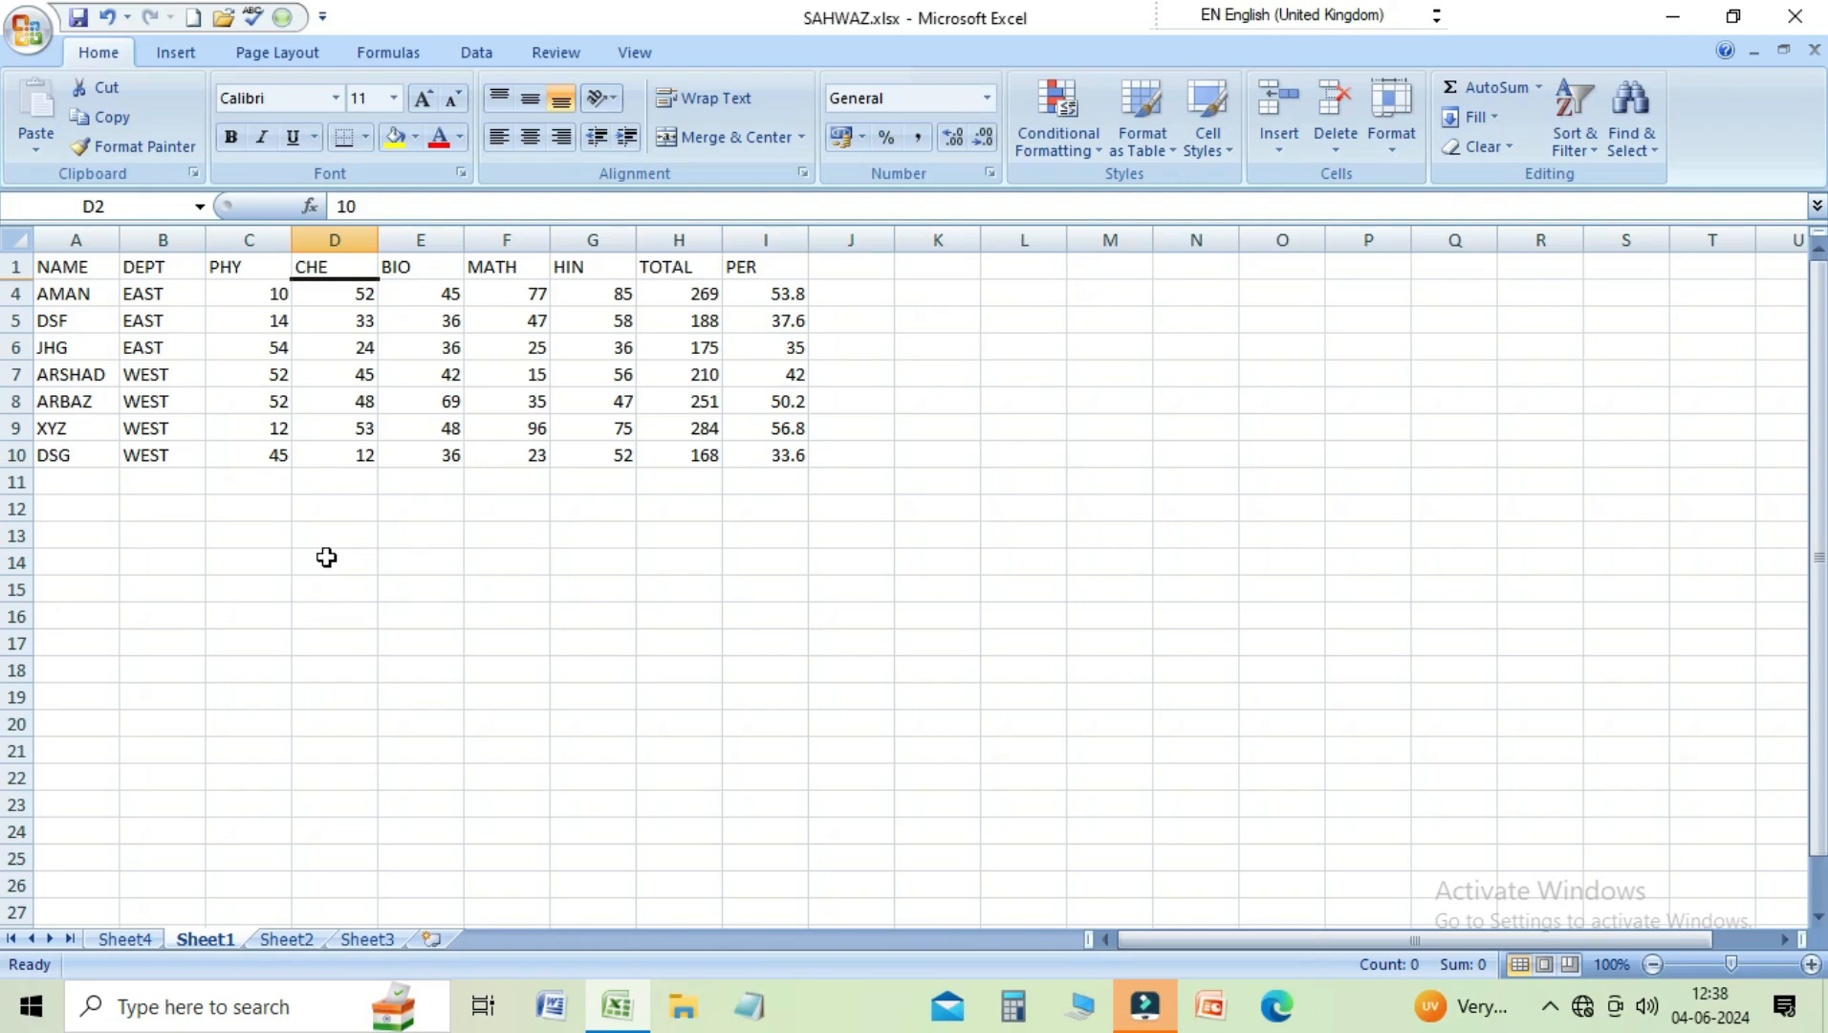
pyautogui.hotkey('ctrl', 'shift', '9')
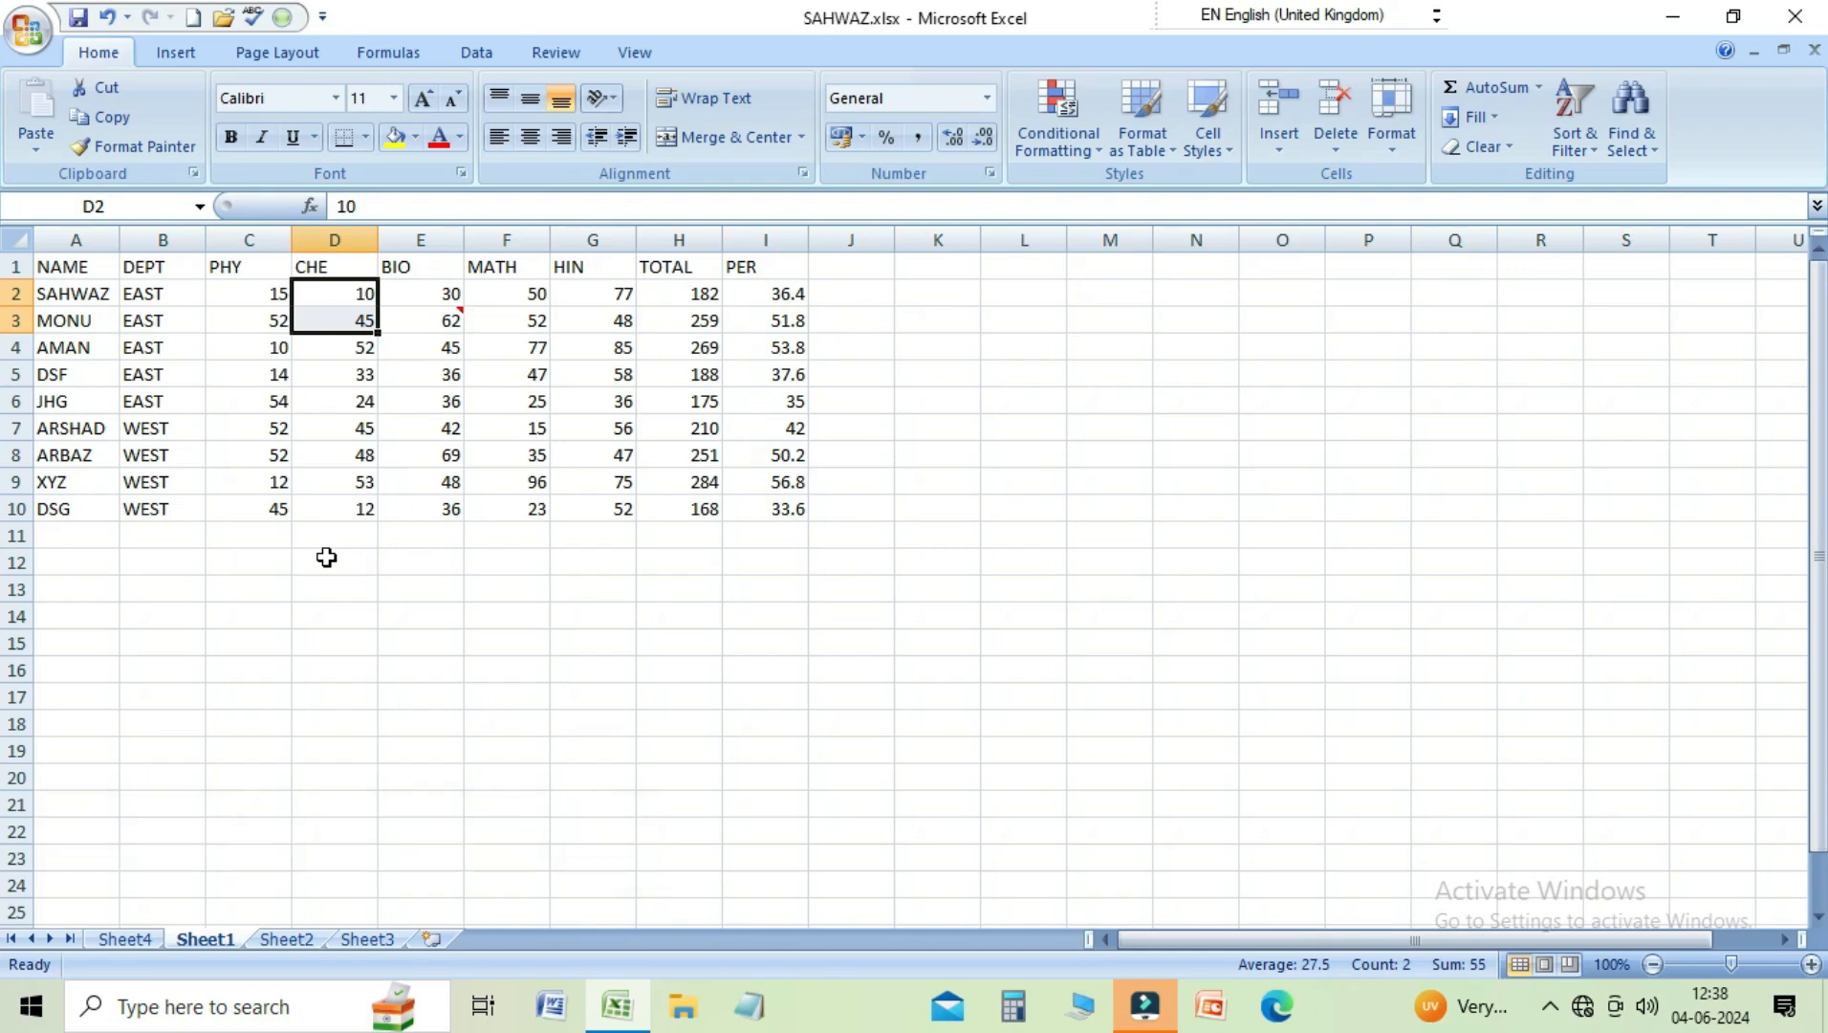
pyautogui.press('Down')
pyautogui.press('Up')
pyautogui.press('Up')
pyautogui.press('Down')
pyautogui.press('Down')
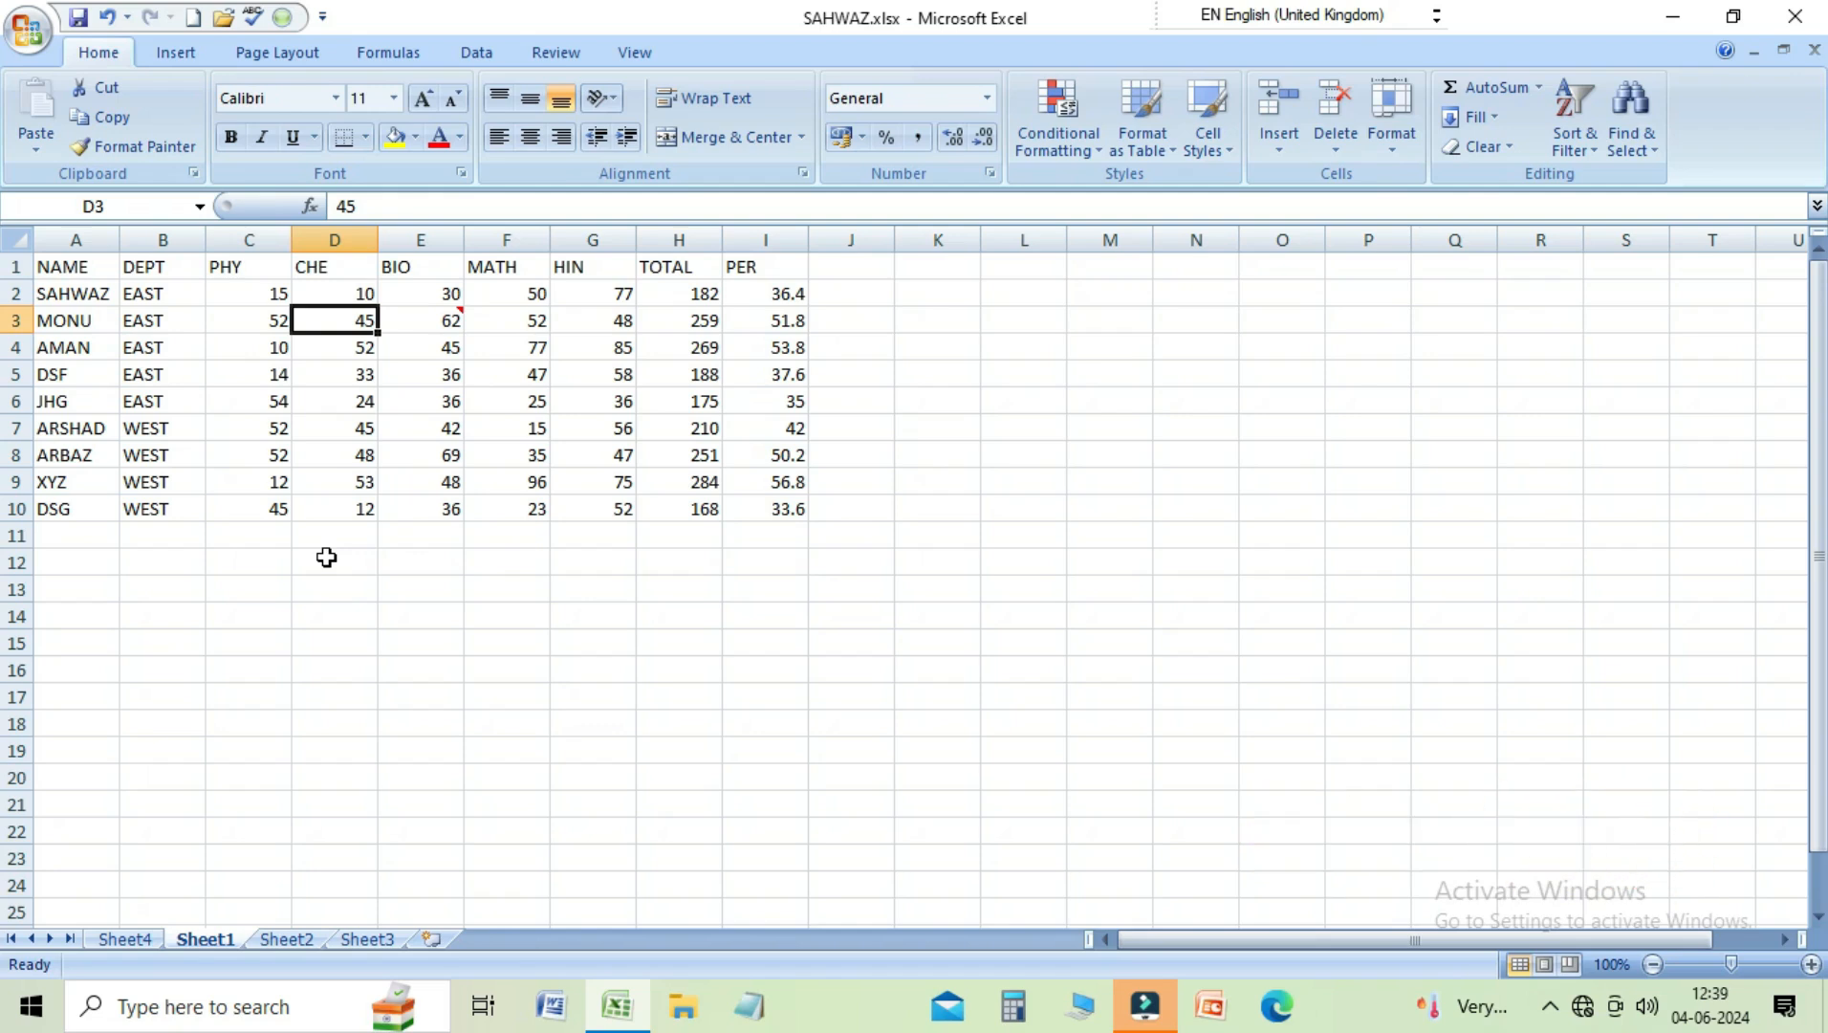
pyautogui.press('Up')
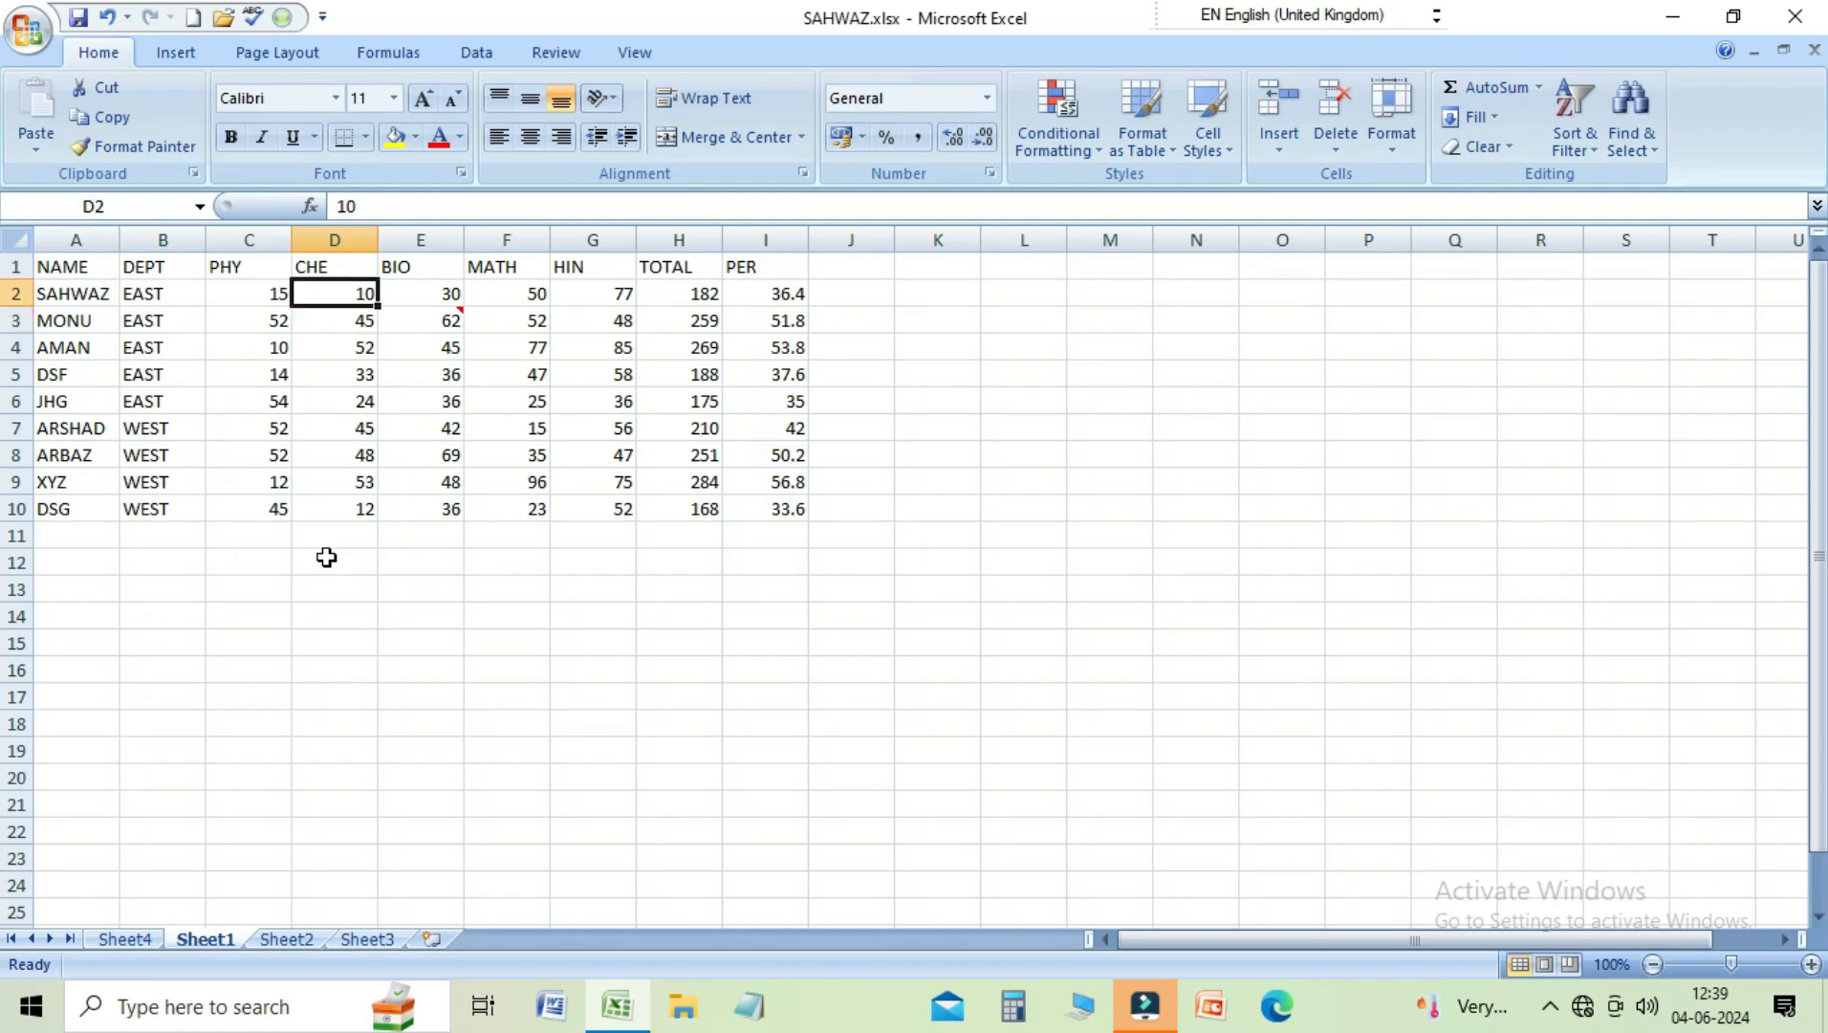
# Apply an outline border around the PHY, CHE and BIO marks in C2:E10
pyautogui.press('Left')
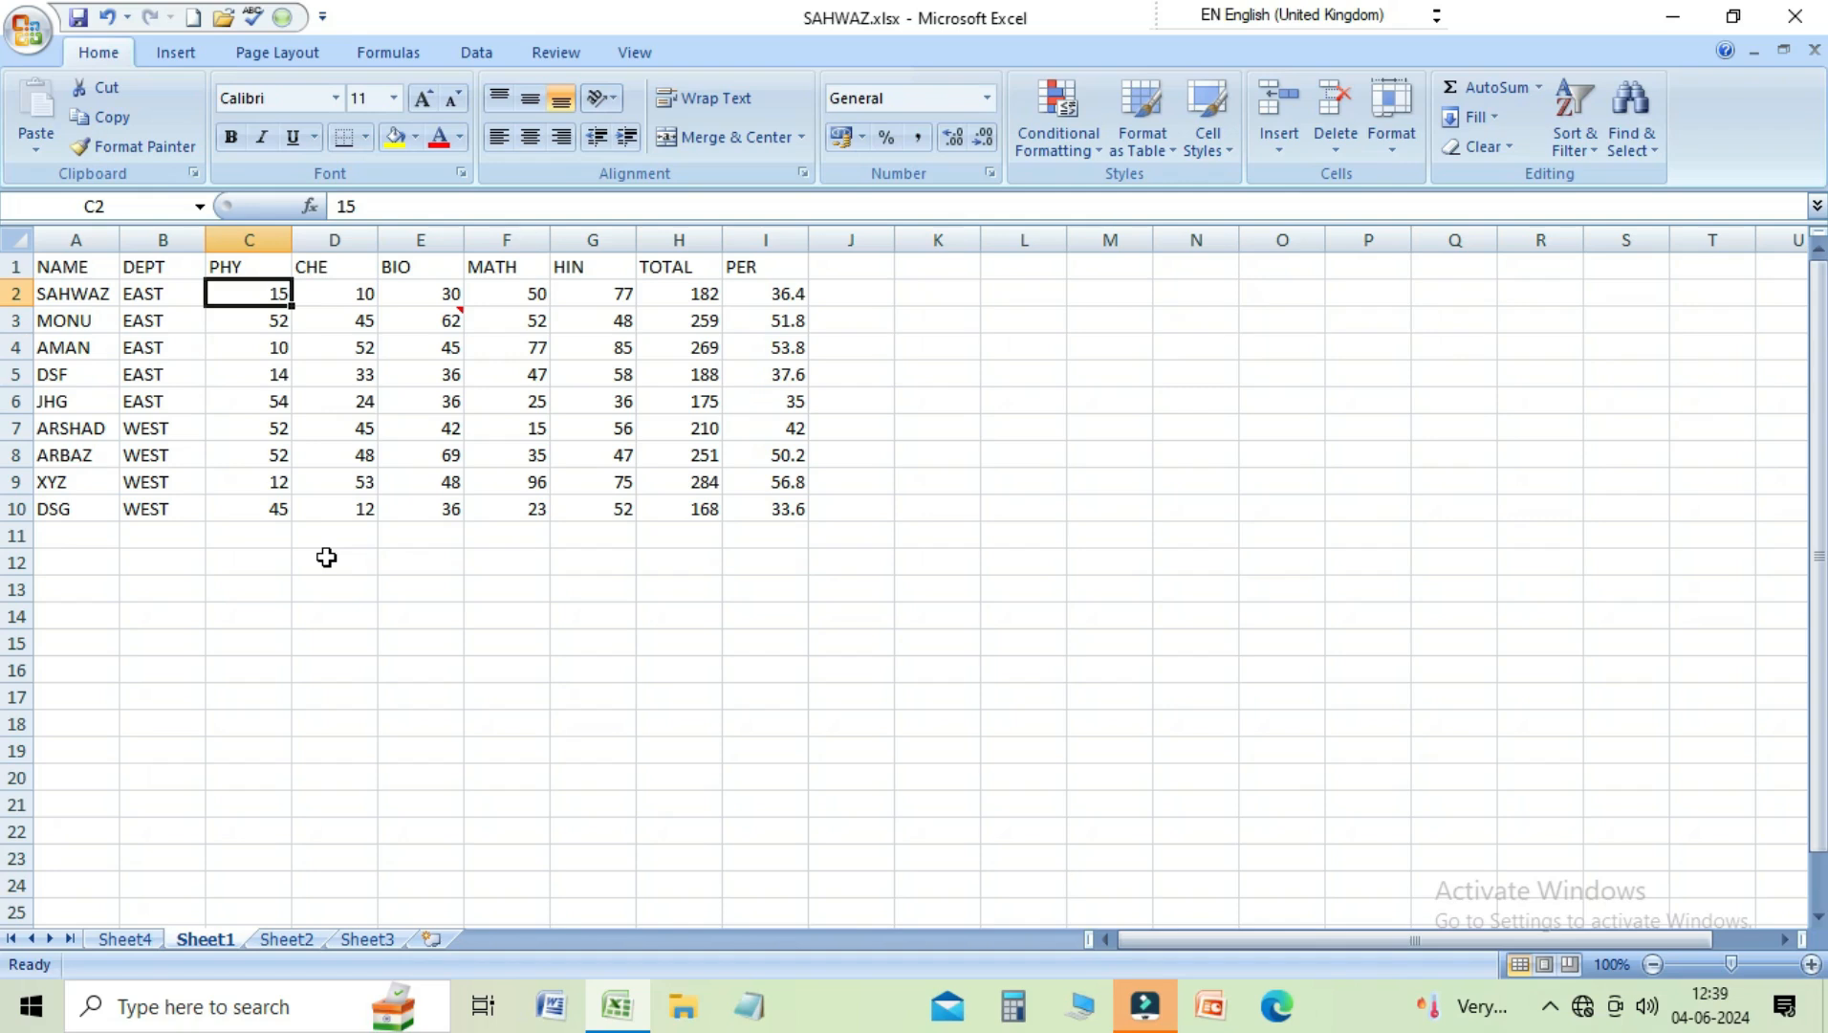
pyautogui.hotkey('shift', 'Right')
pyautogui.hotkey('shift', 'Right')
pyautogui.hotkey('shift', 'Down')
pyautogui.hotkey('shift', 'Down')
pyautogui.hotkey('shift', 'Down')
pyautogui.hotkey('shift', 'Down')
pyautogui.hotkey('shift', 'Down')
pyautogui.hotkey('shift', 'Down')
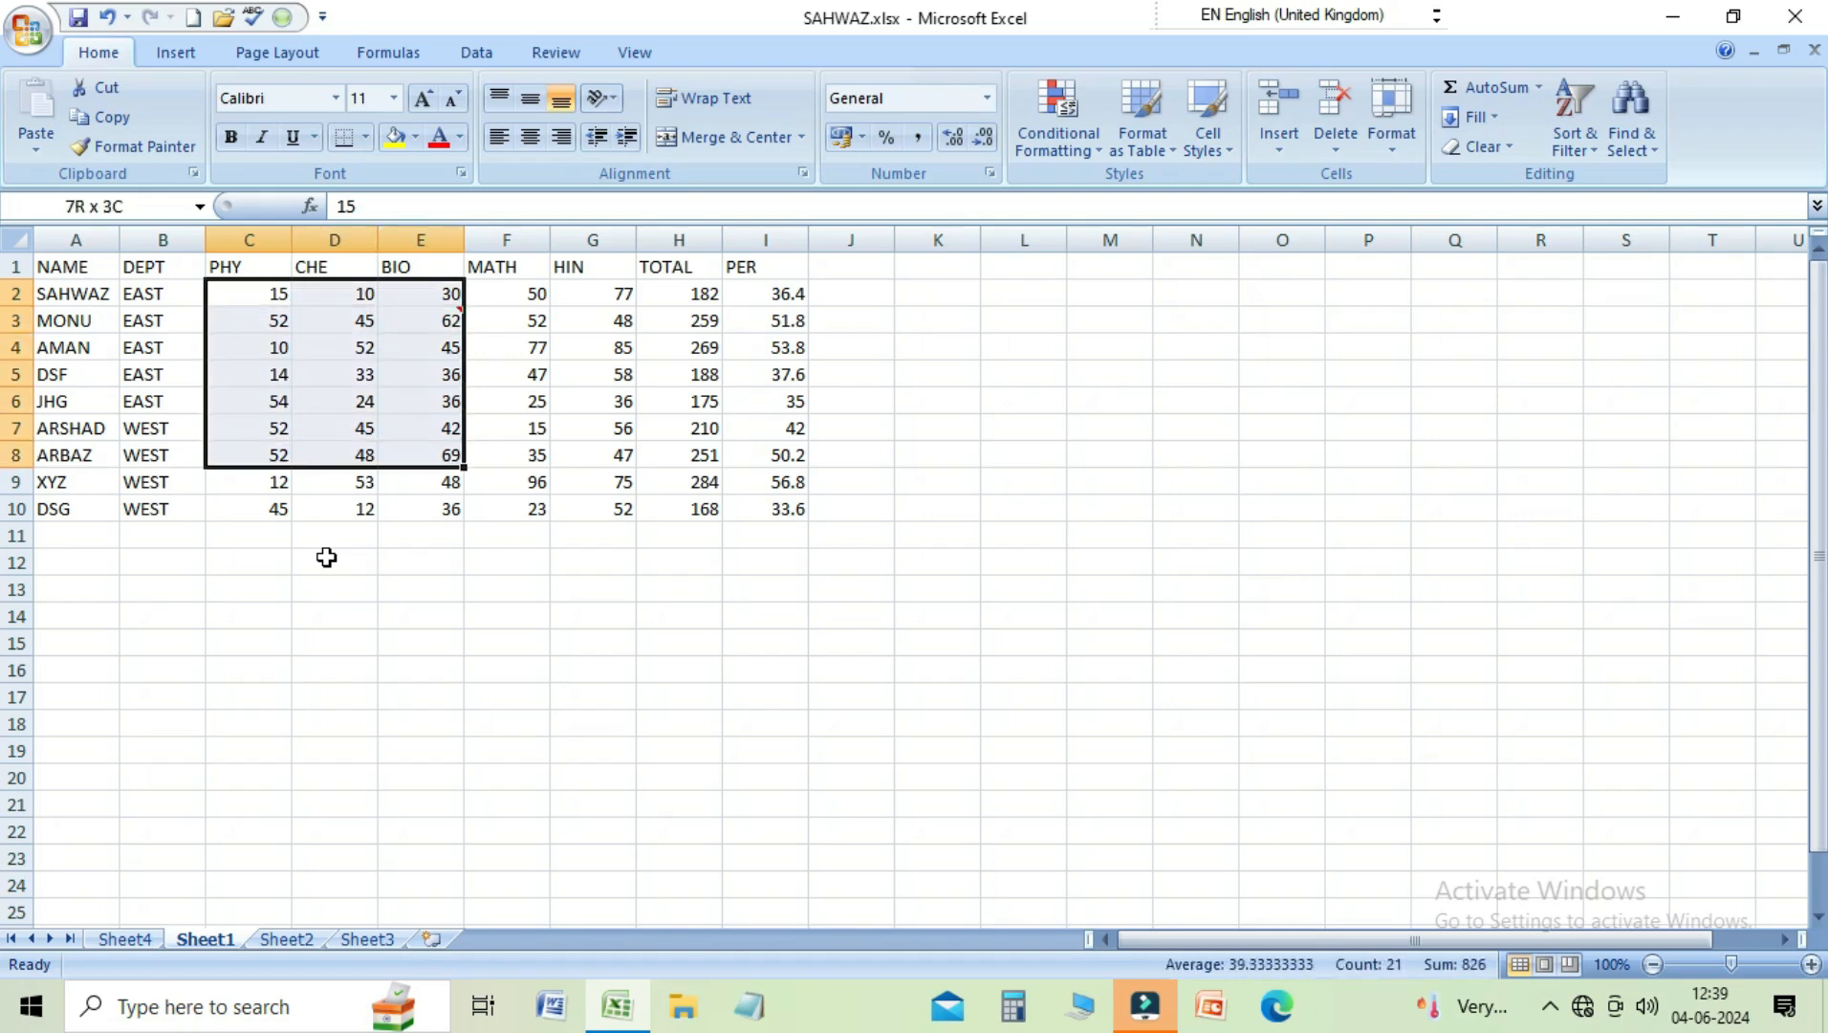
pyautogui.hotkey('shift', 'Down')
pyautogui.hotkey('shift', 'Down')
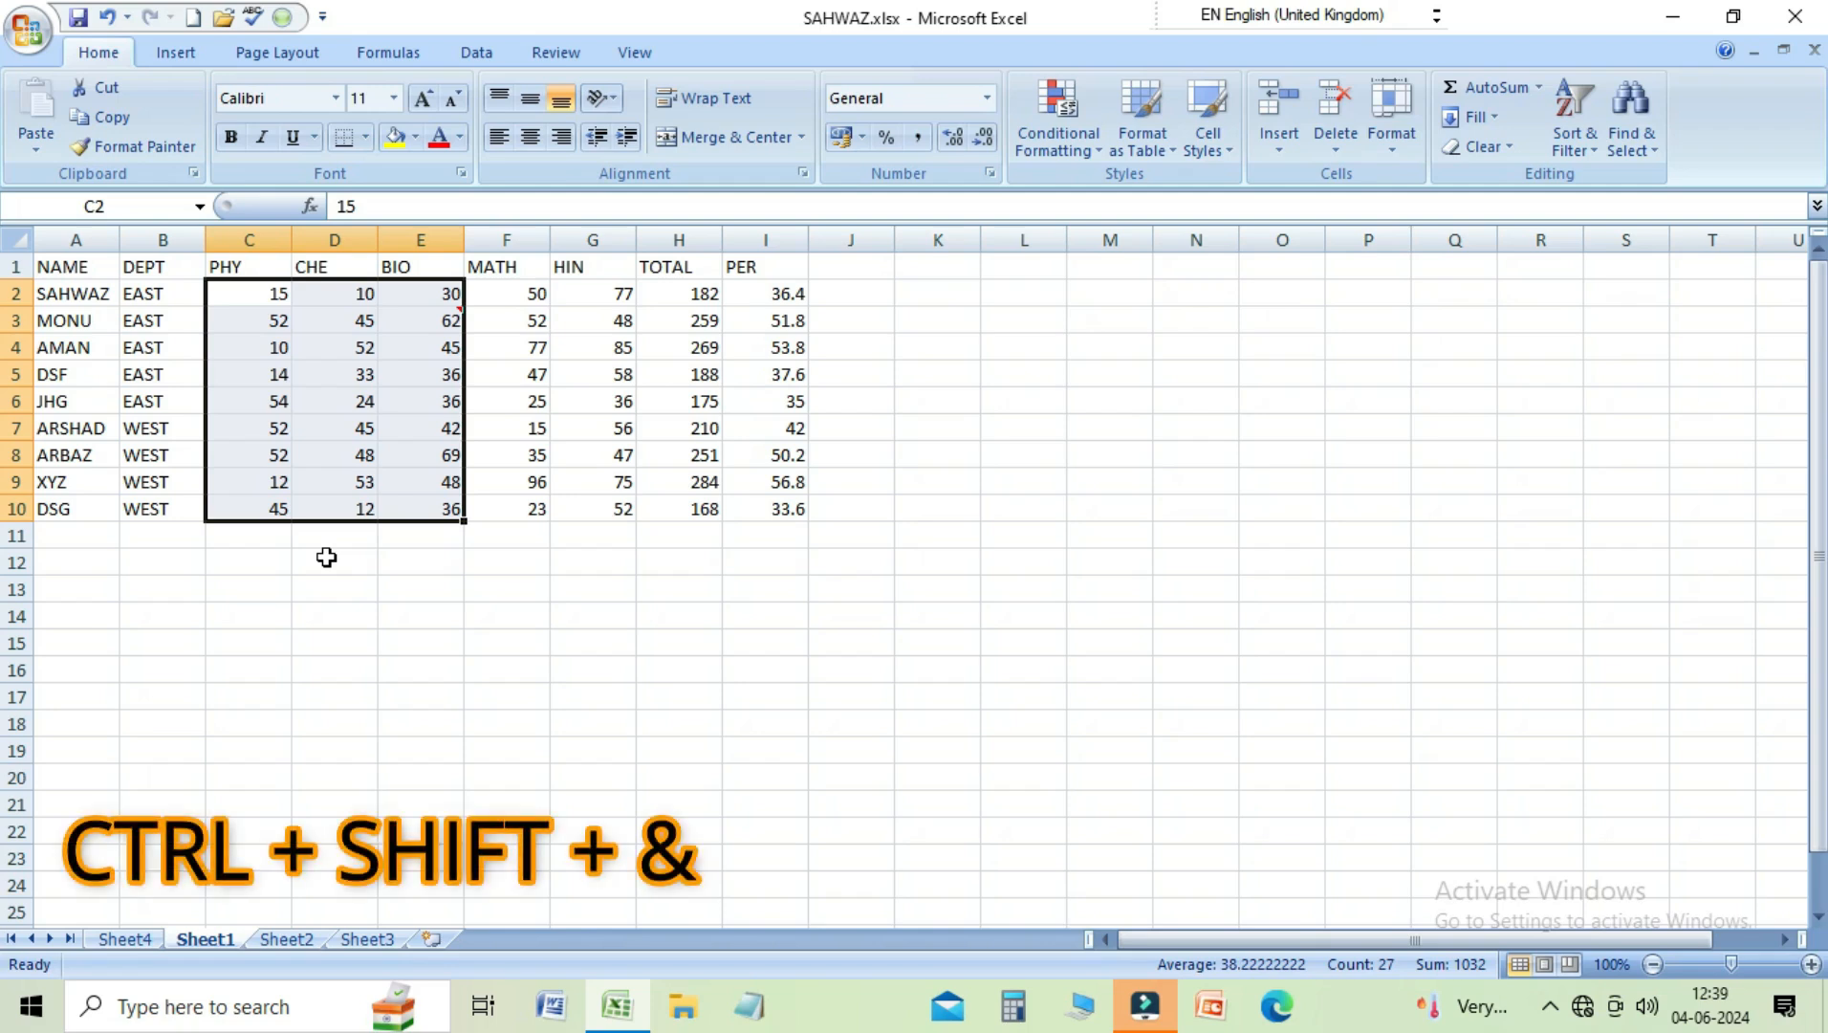
pyautogui.hotkey('ctrl', 'shift', '7')
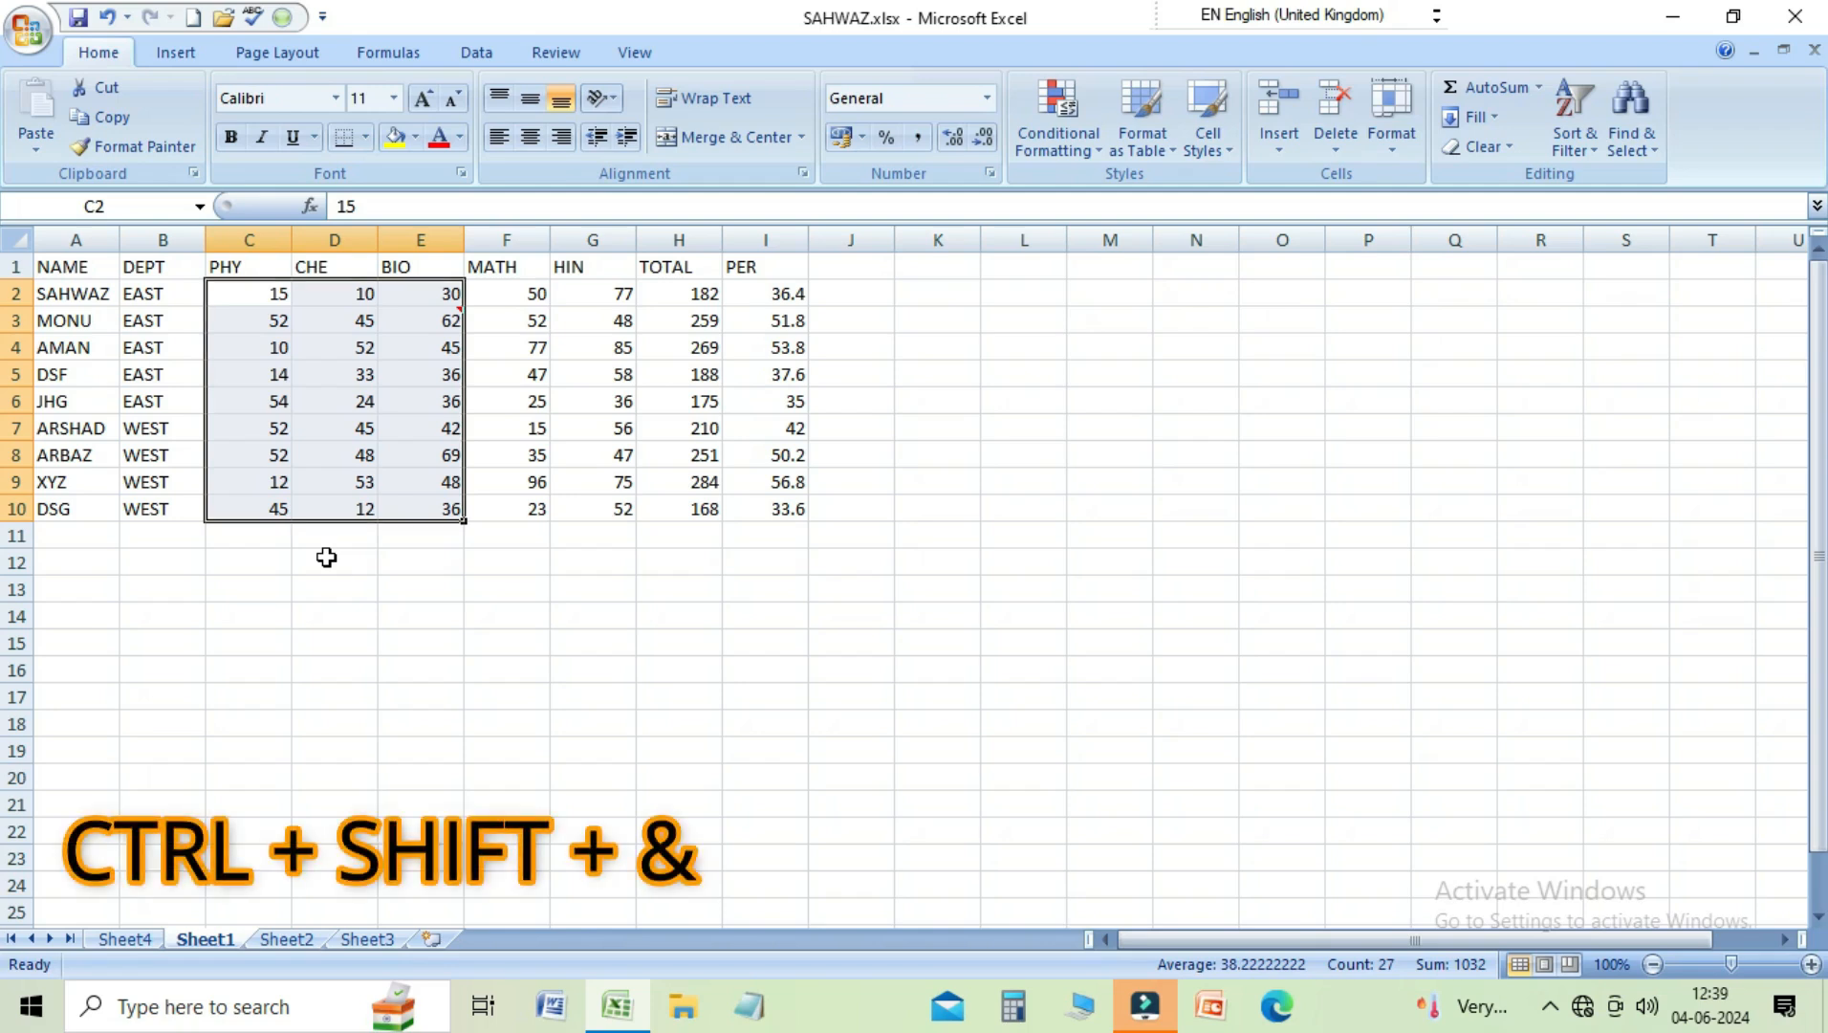
pyautogui.press('Down')
pyautogui.press('Up')
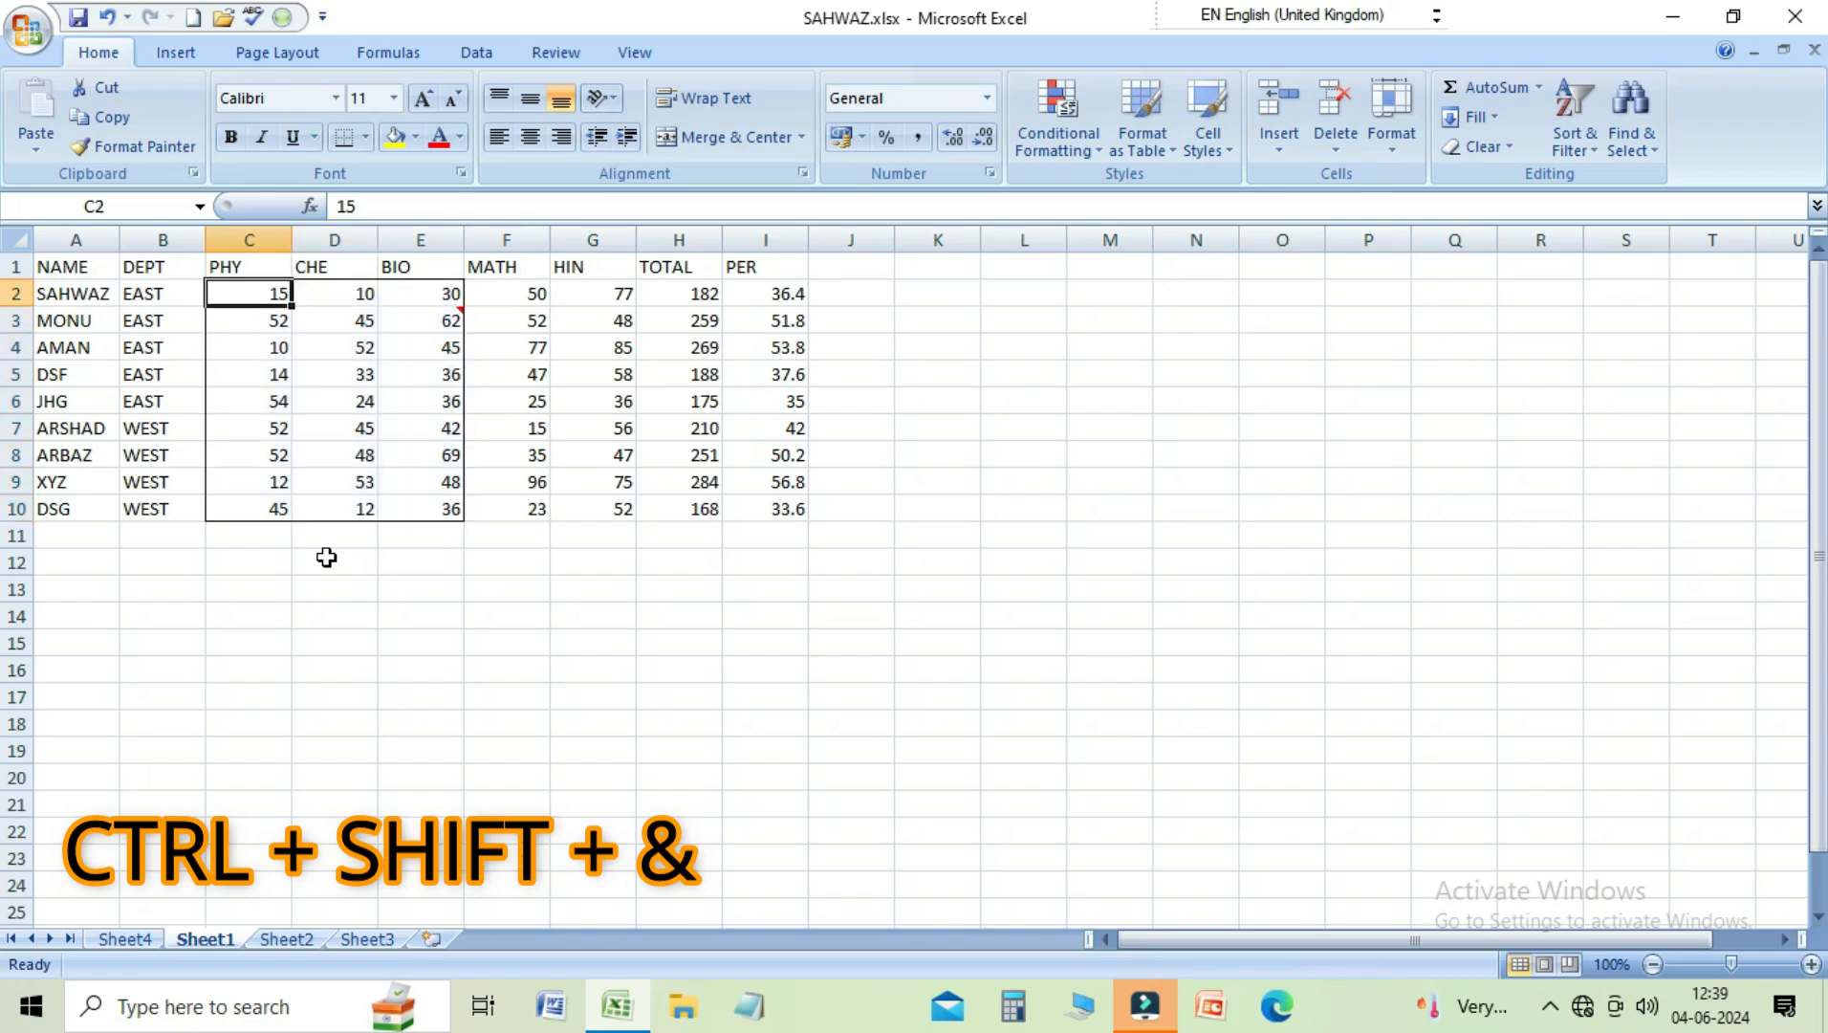
# Remove the outline border from the PHY, CHE and BIO marks in C2:E10
pyautogui.hotkey('shift', 'Right')
pyautogui.hotkey('shift', 'Right')
pyautogui.hotkey('shift', 'Down')
pyautogui.hotkey('shift', 'Down')
pyautogui.hotkey('shift', 'Down')
pyautogui.hotkey('shift', 'Down')
pyautogui.hotkey('shift', 'Down')
pyautogui.hotkey('shift', 'Down')
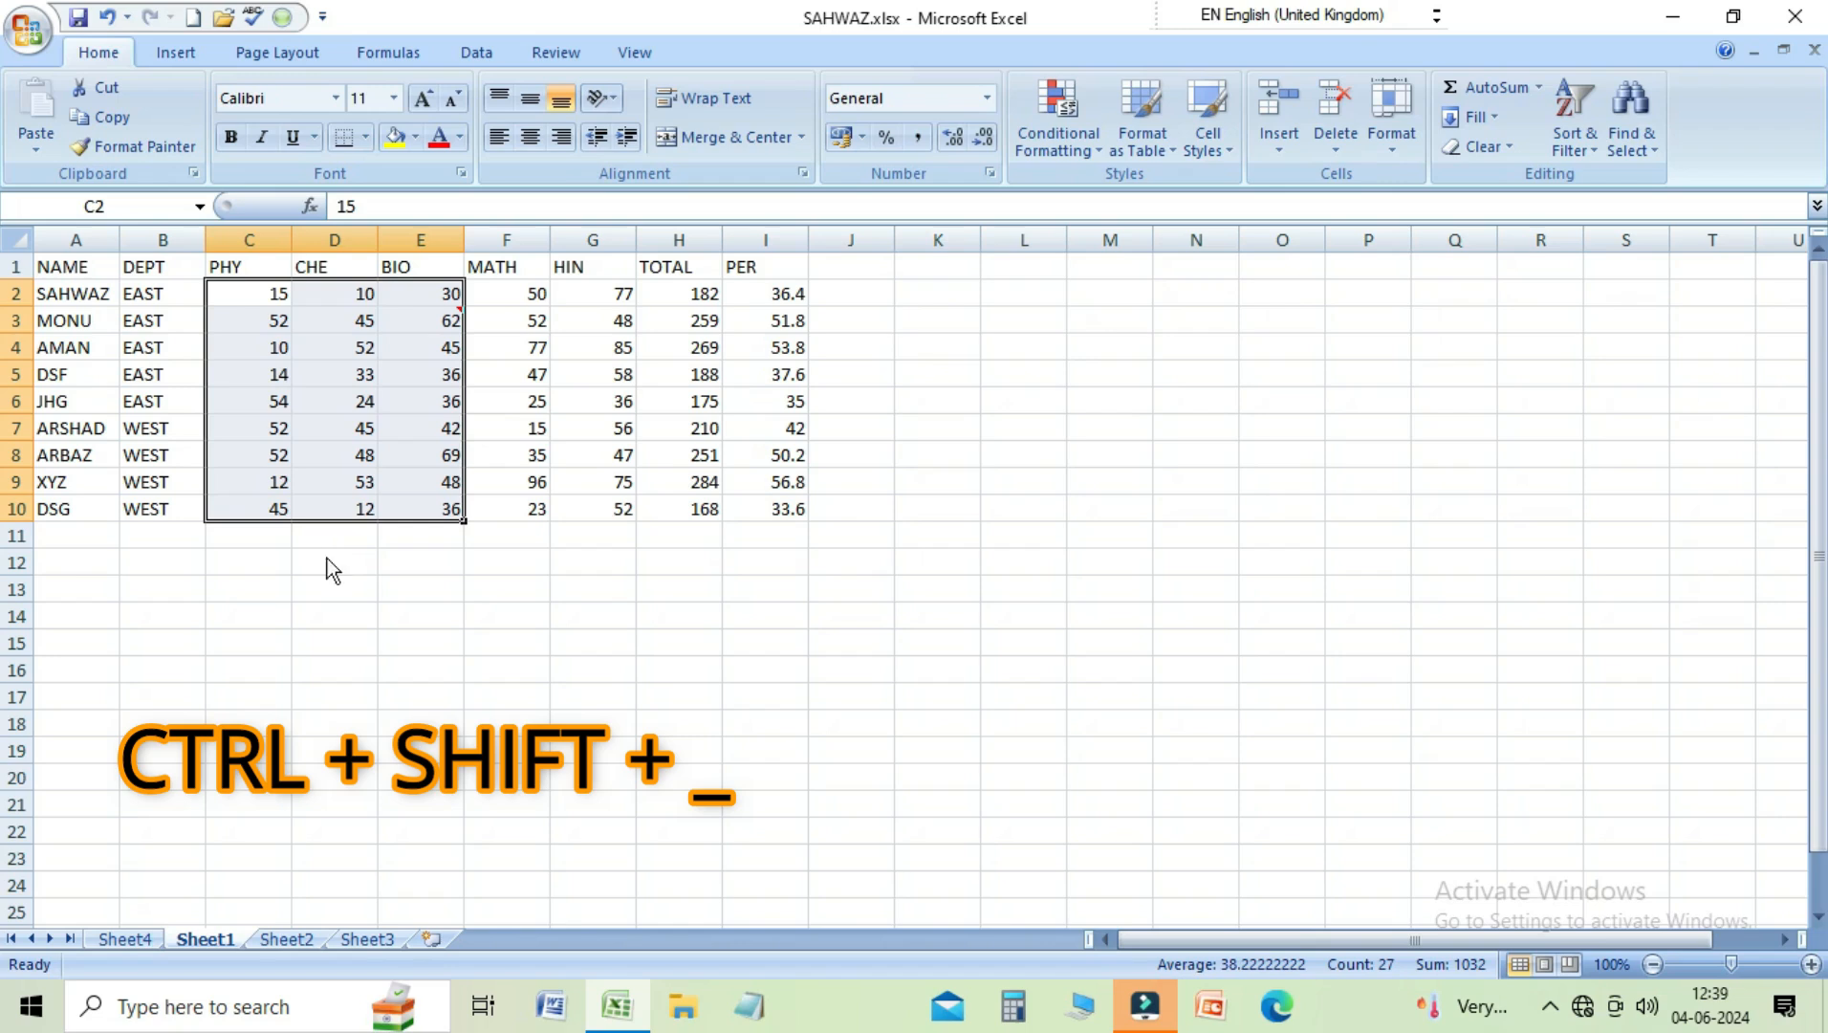
pyautogui.hotkey('ctrl', 'shift', '-')
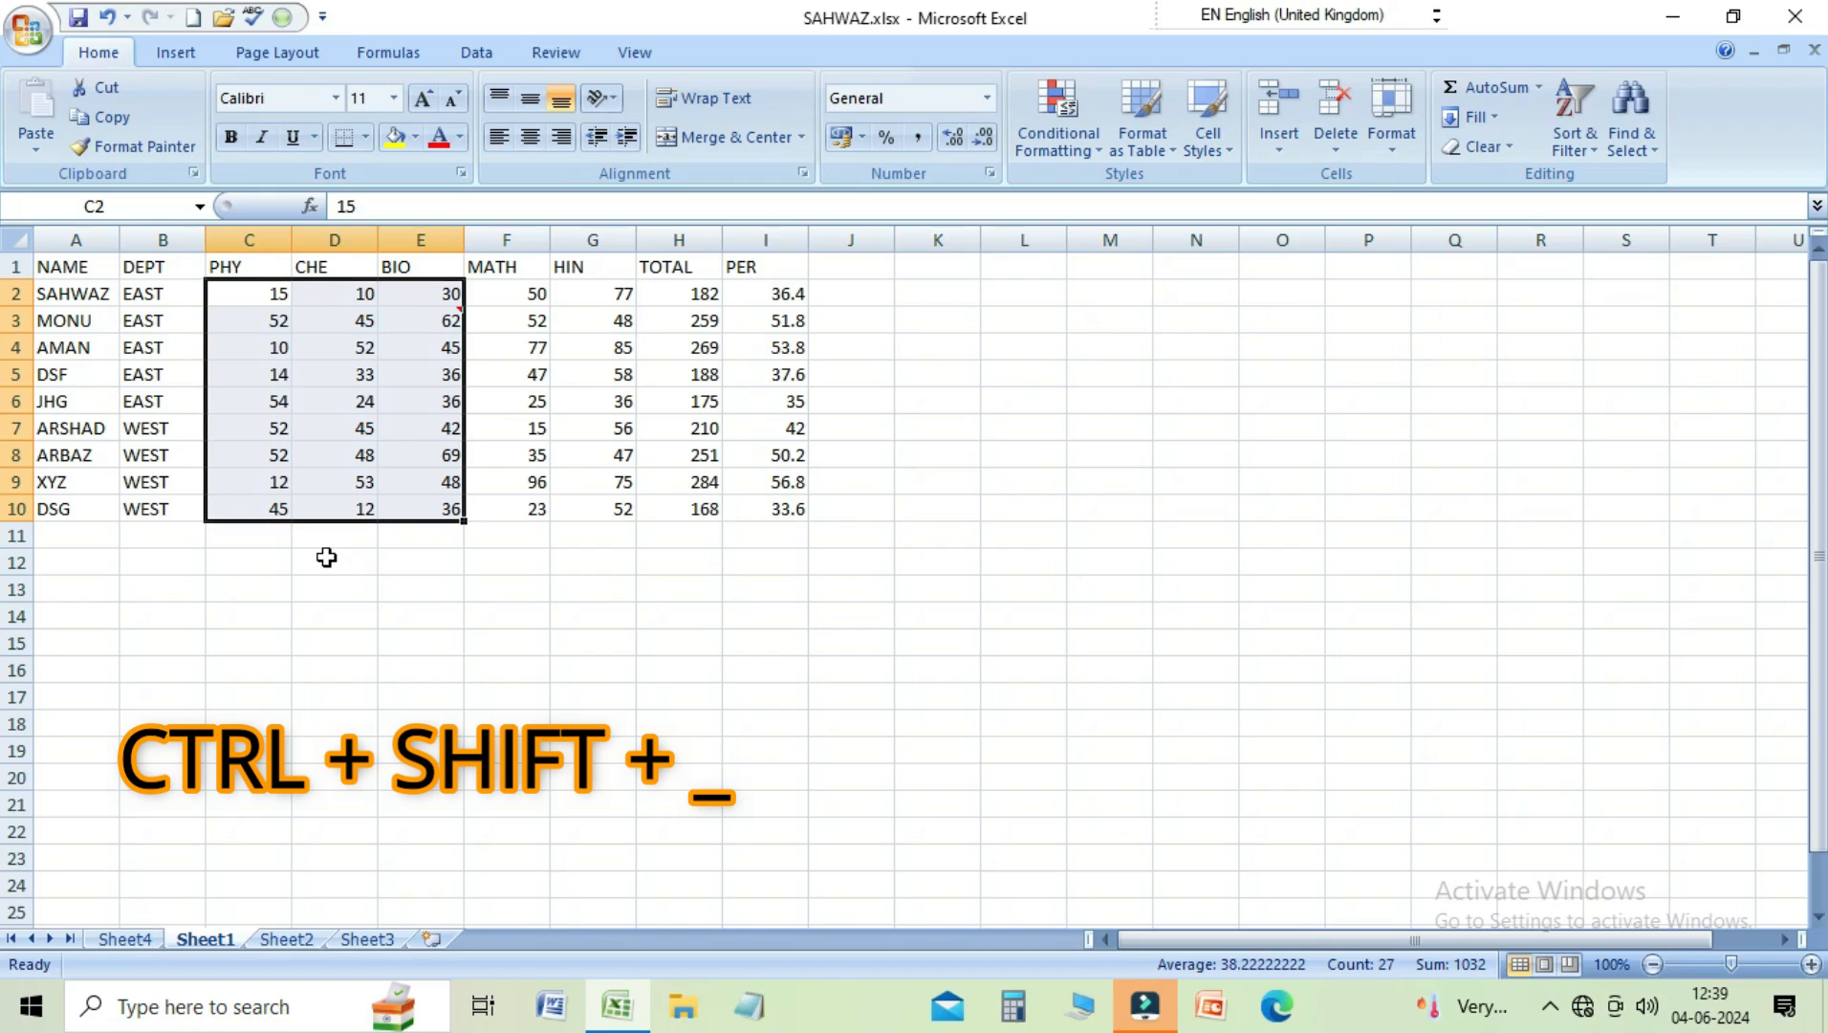
pyautogui.press('Right')
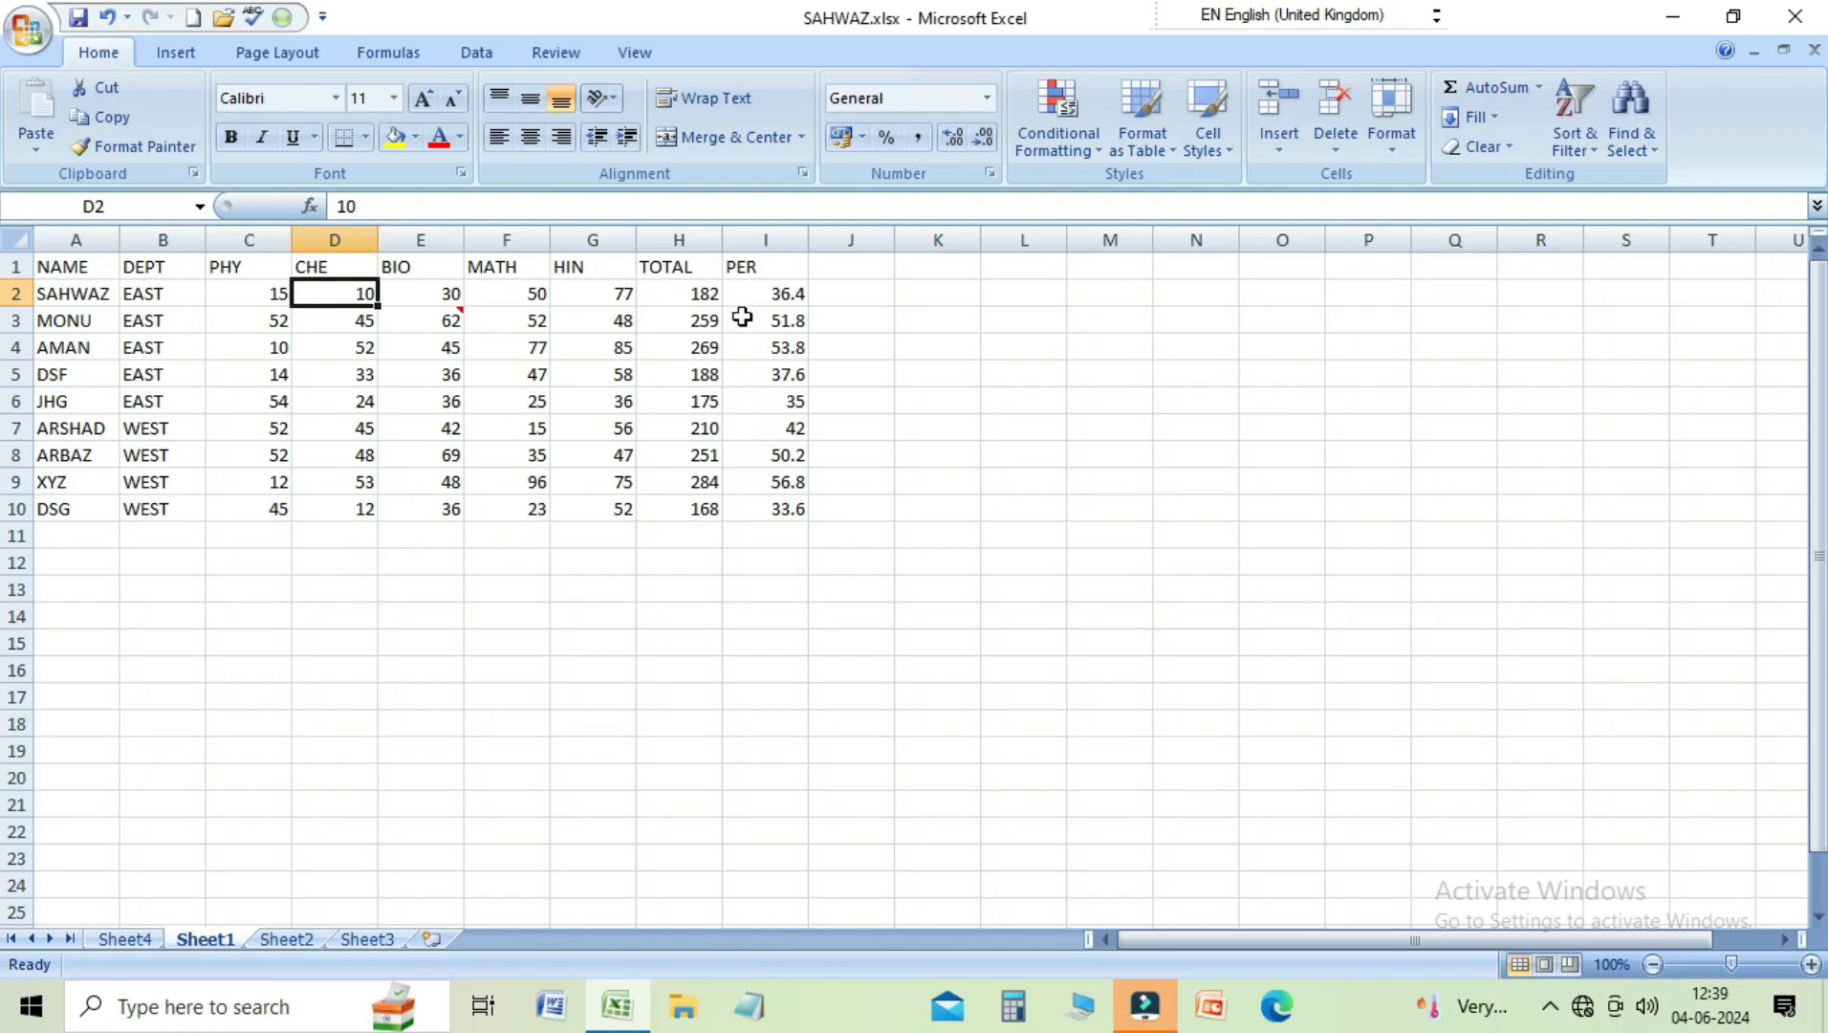
# Reduce the PER column values in I2:I11 to zero decimal places
pyautogui.moveTo(772, 298); pyautogui.dragTo(770, 536)
pyautogui.click(982, 137)
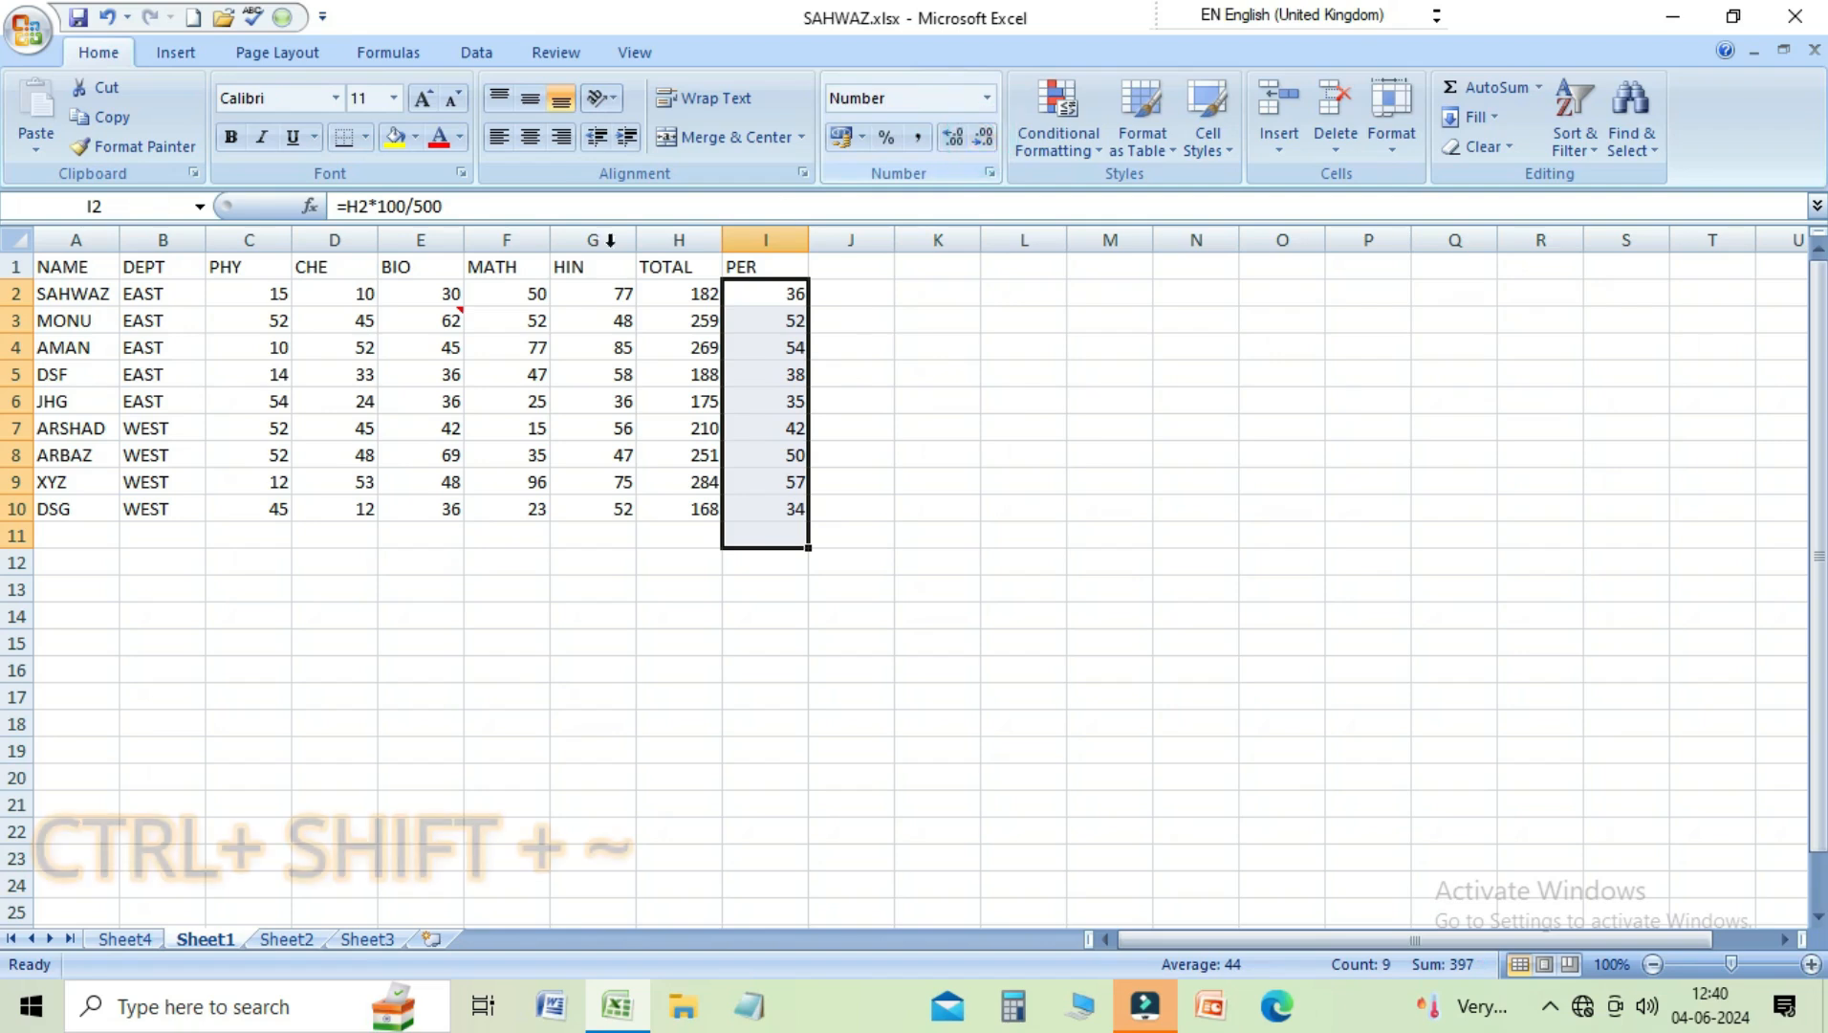
pyautogui.click(752, 395)
# Apply the General number format to the marks, totals and percentages in C2:I10
pyautogui.moveTo(276, 294); pyautogui.dragTo(762, 511)
pyautogui.click(269, 298)
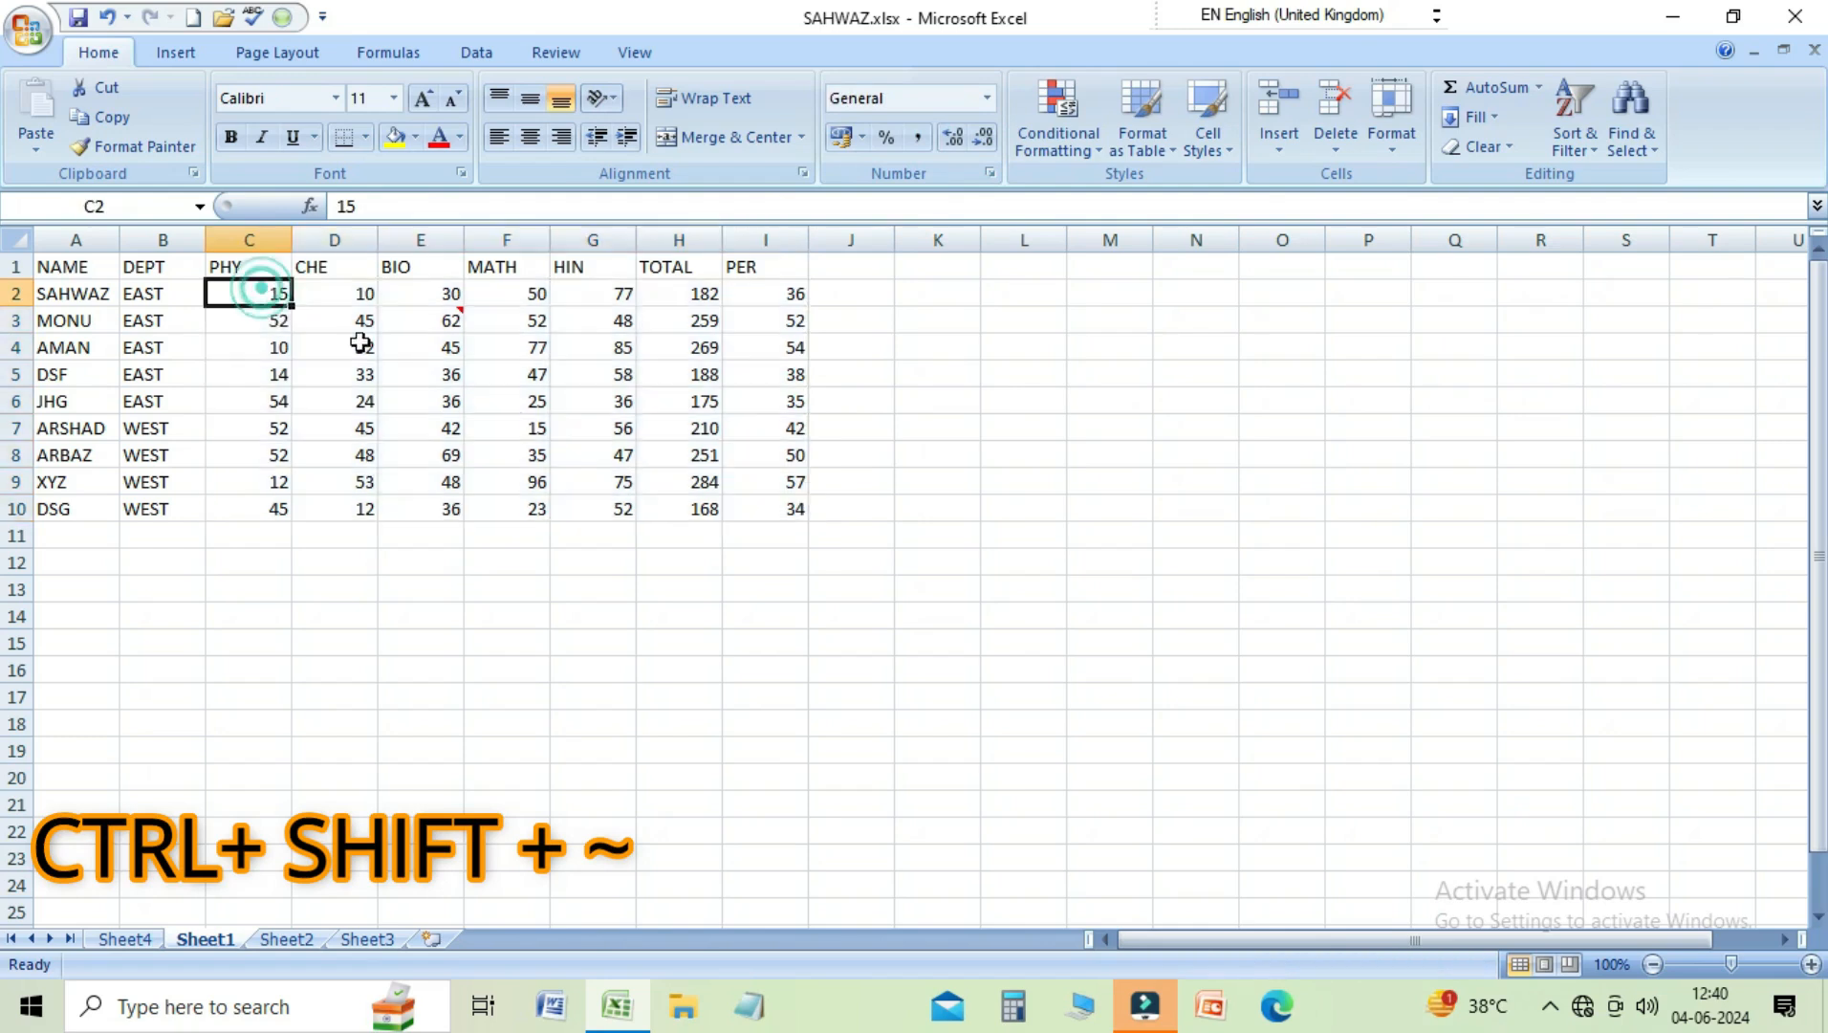
pyautogui.hotkey('shift', 'Right')
pyautogui.hotkey('shift', 'Right')
pyautogui.hotkey('shift', 'Right')
pyautogui.hotkey('shift', 'Right')
pyautogui.hotkey('shift', 'Right')
pyautogui.hotkey('shift', 'Right')
pyautogui.hotkey('shift', 'Down')
pyautogui.hotkey('shift', 'Down')
pyautogui.hotkey('shift', 'Down')
pyautogui.hotkey('shift', 'Down')
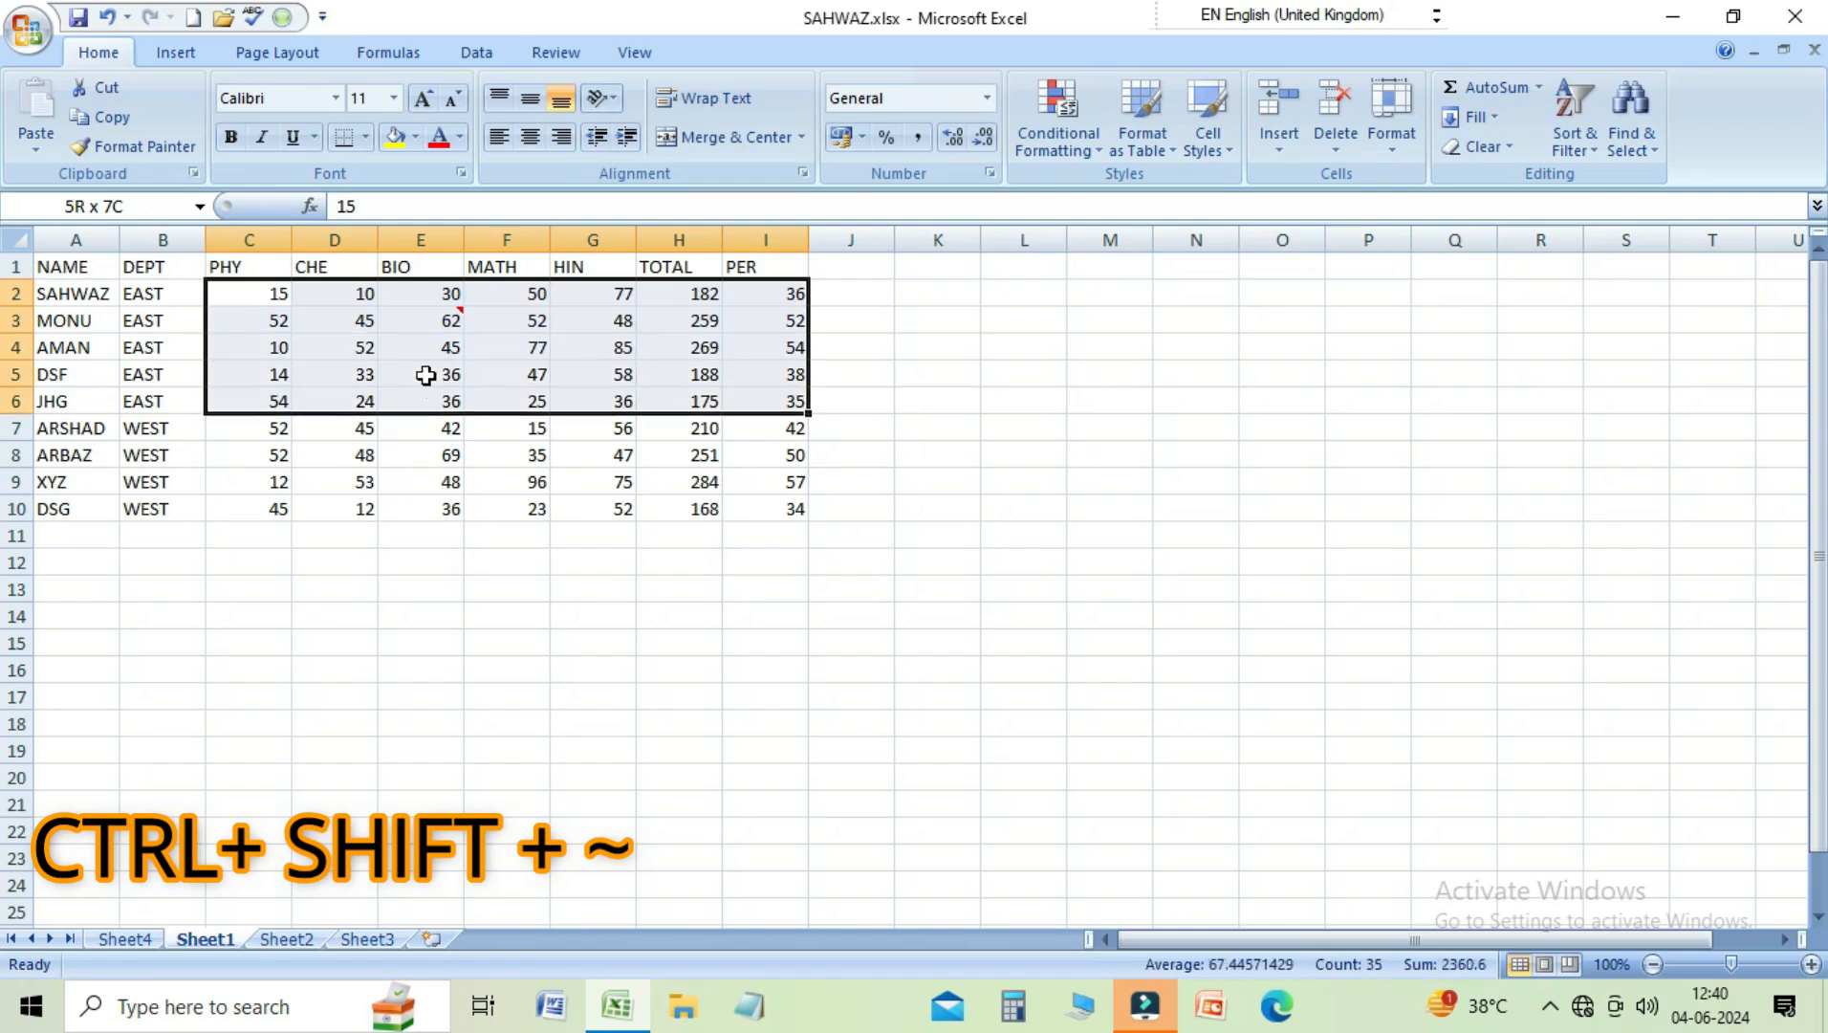
pyautogui.hotkey('shift', 'Down')
pyautogui.hotkey('shift', 'Down')
pyautogui.hotkey('shift', 'Down')
pyautogui.hotkey('shift', 'Down')
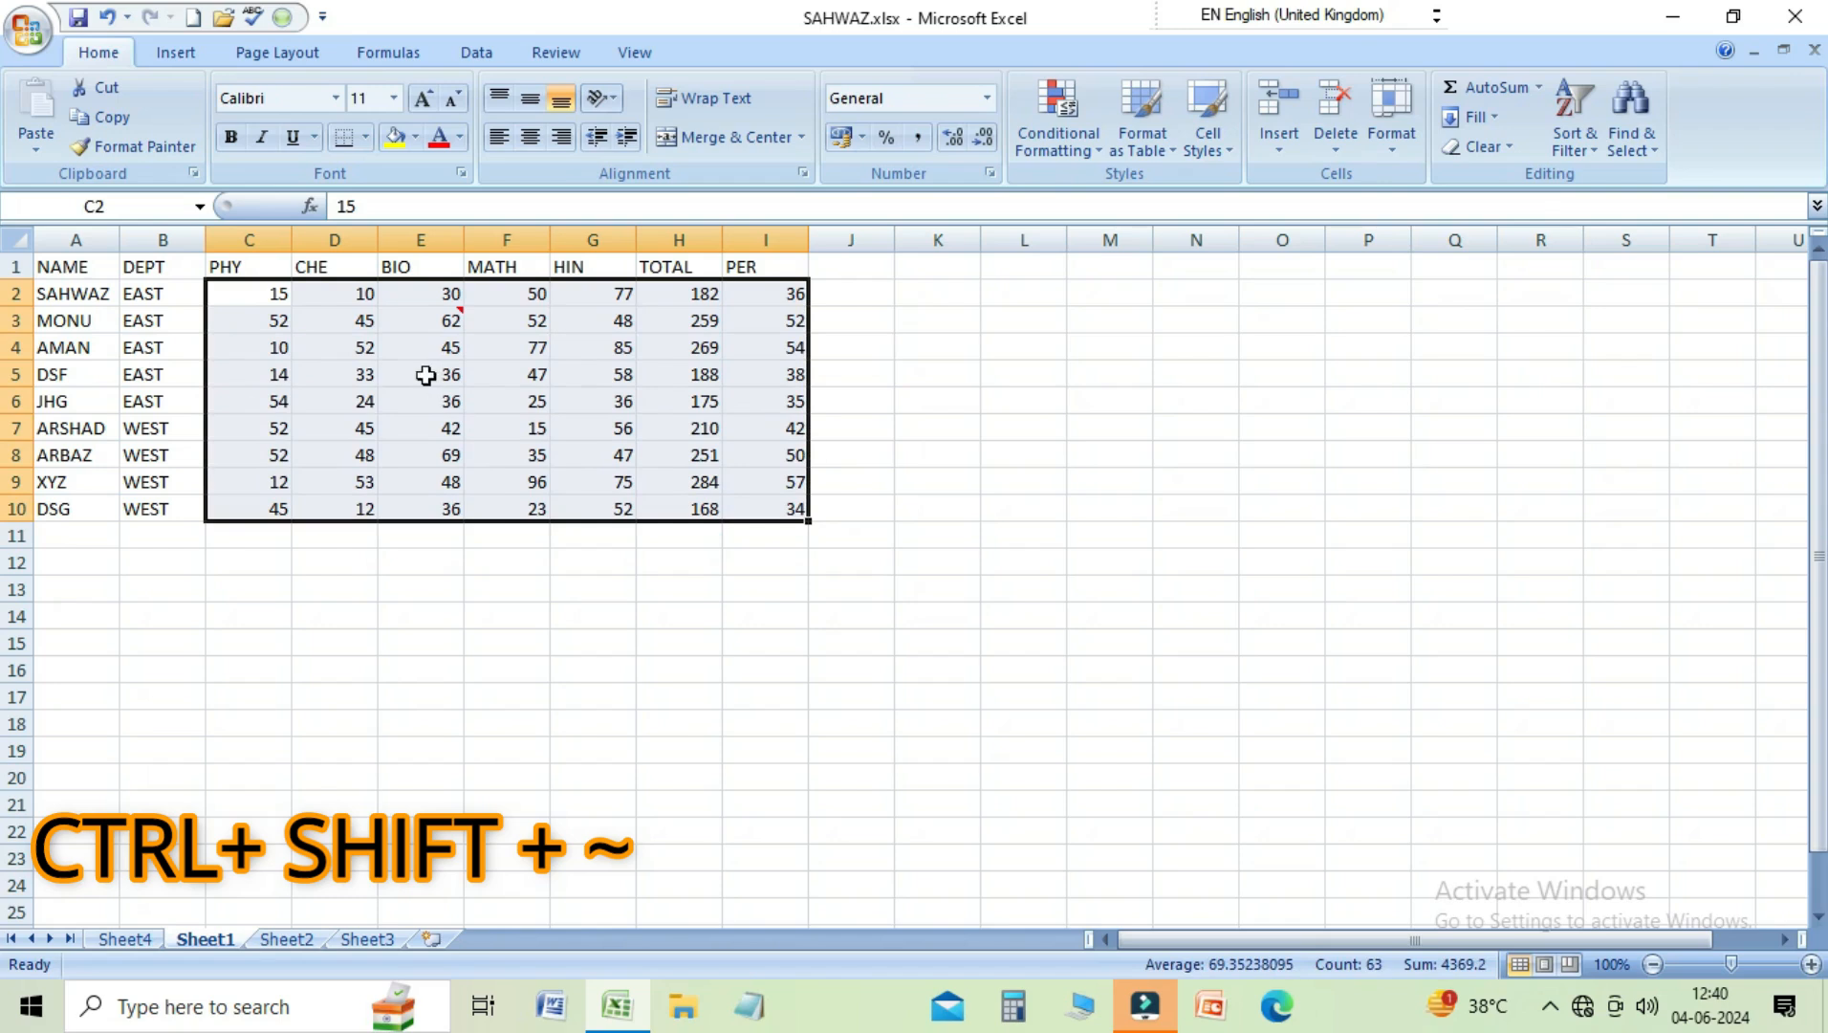
pyautogui.hotkey('ctrl', 'shift', '~')
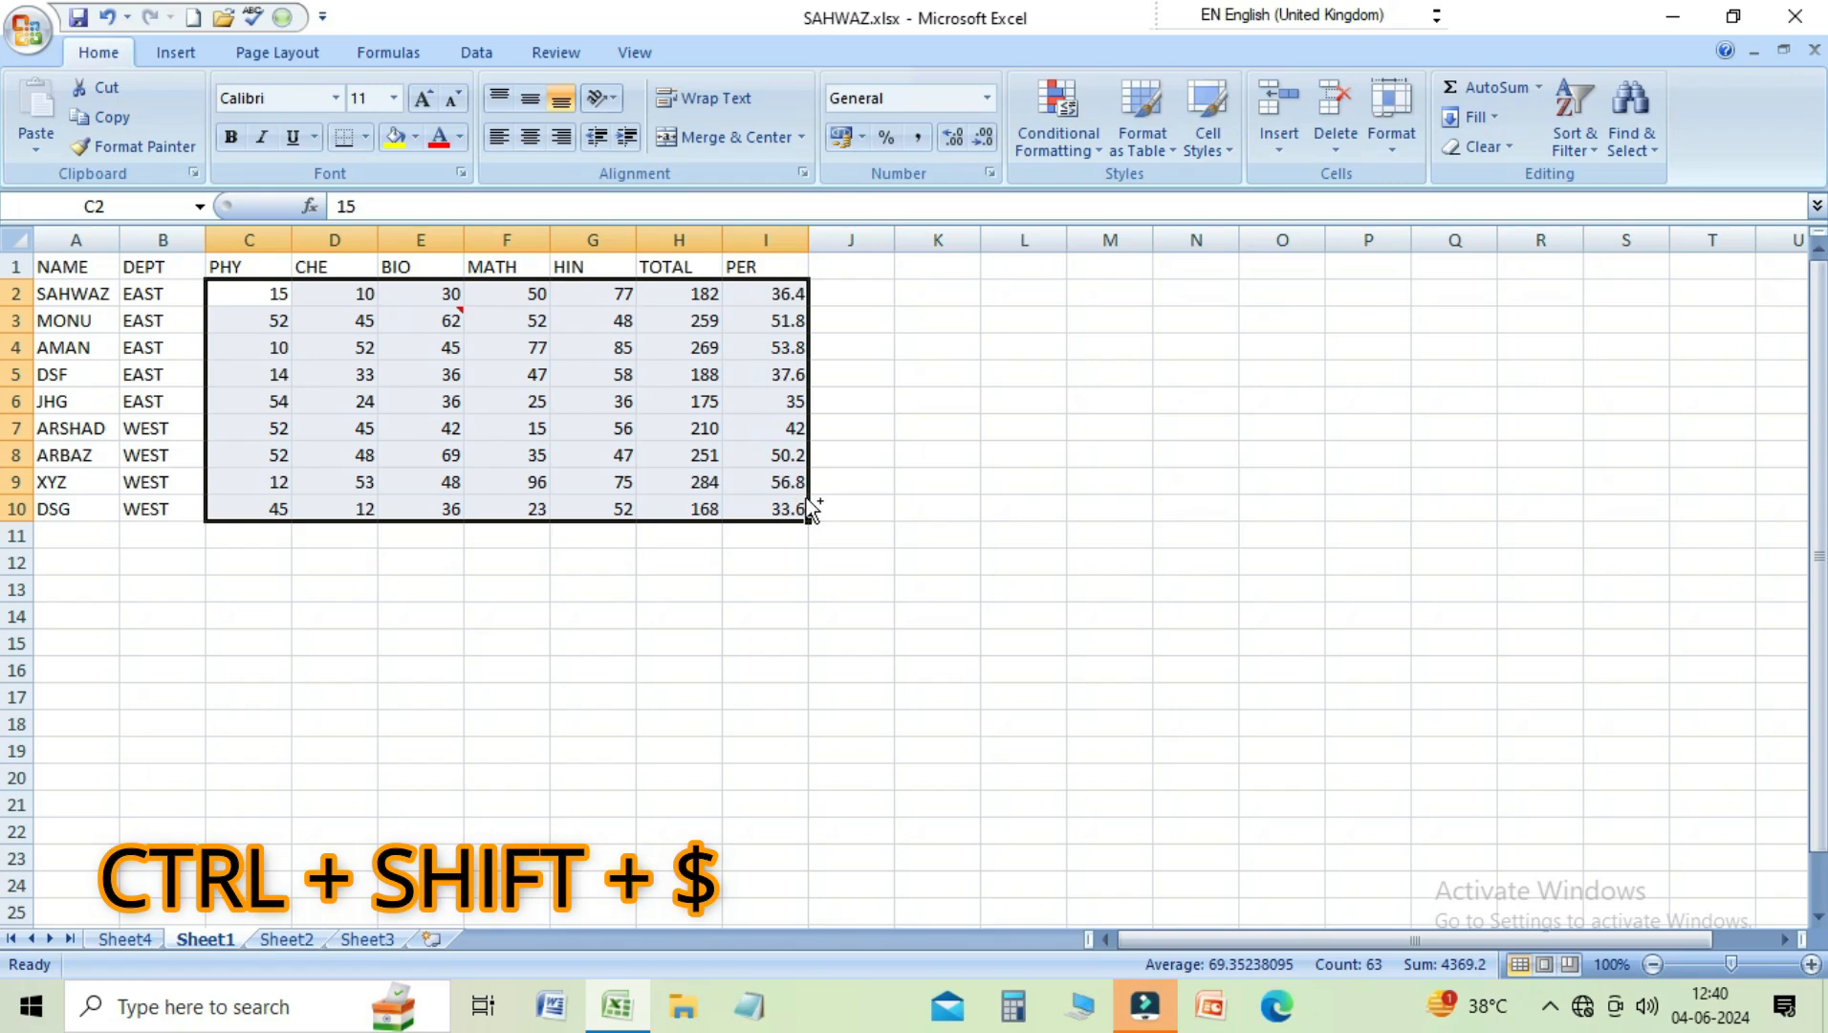
# Format C2:I10 as Currency with two decimals, and switch the same range to Percentage
pyautogui.hotkey('ctrl', 'shift', '4')
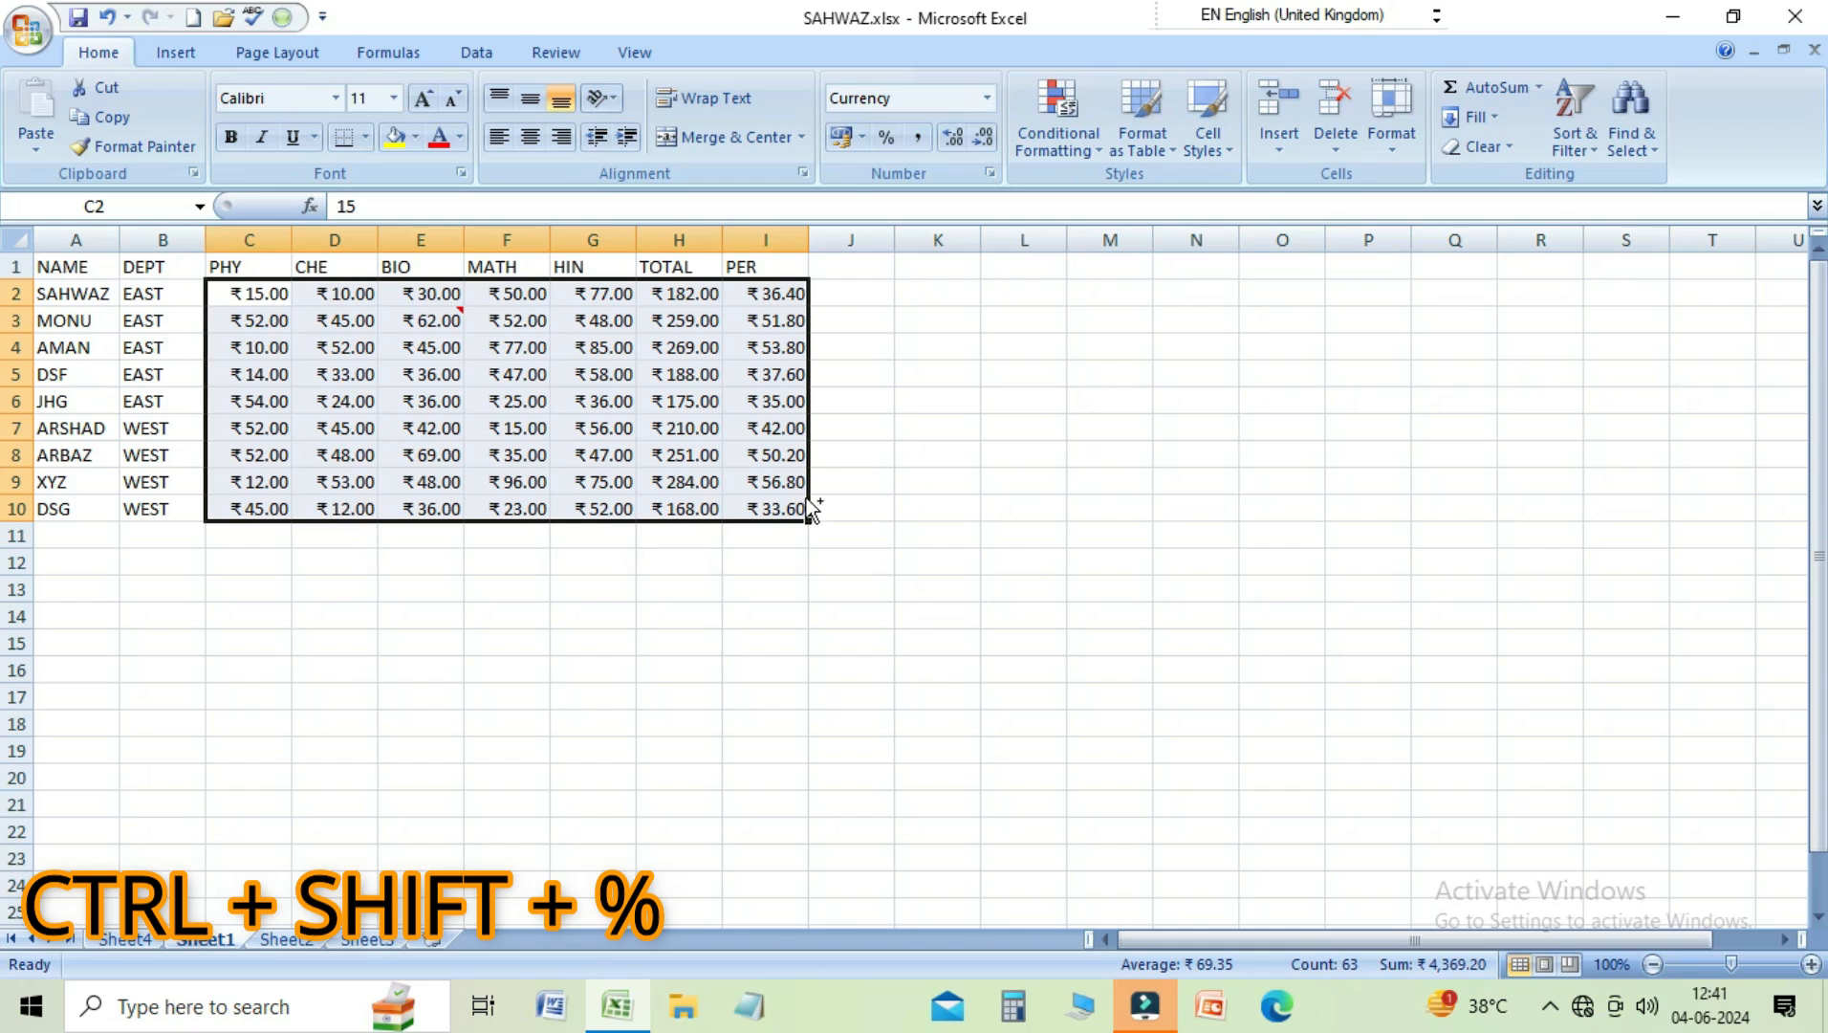
pyautogui.hotkey('ctrl', 'shift', '%')
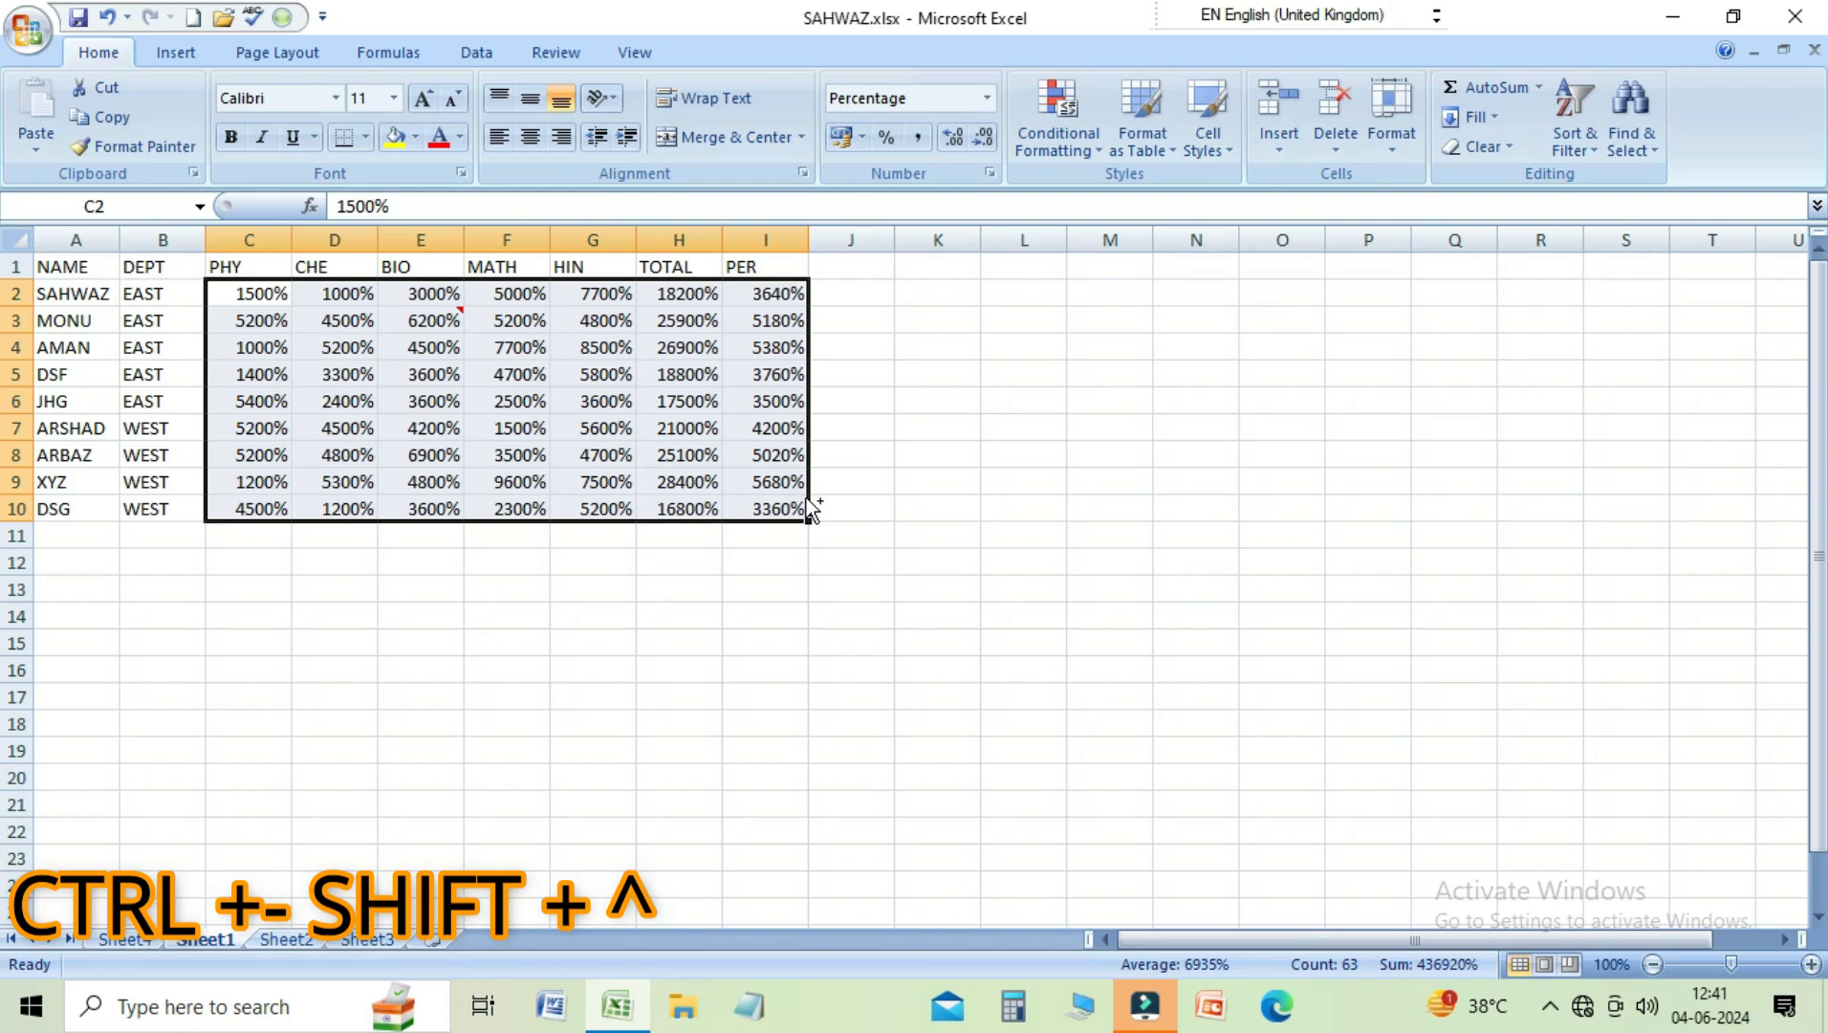
# Format C2:I10 as Scientific, and switch the same range to the day-month-year date format
pyautogui.hotkey('ctrl', 'shift', '6')
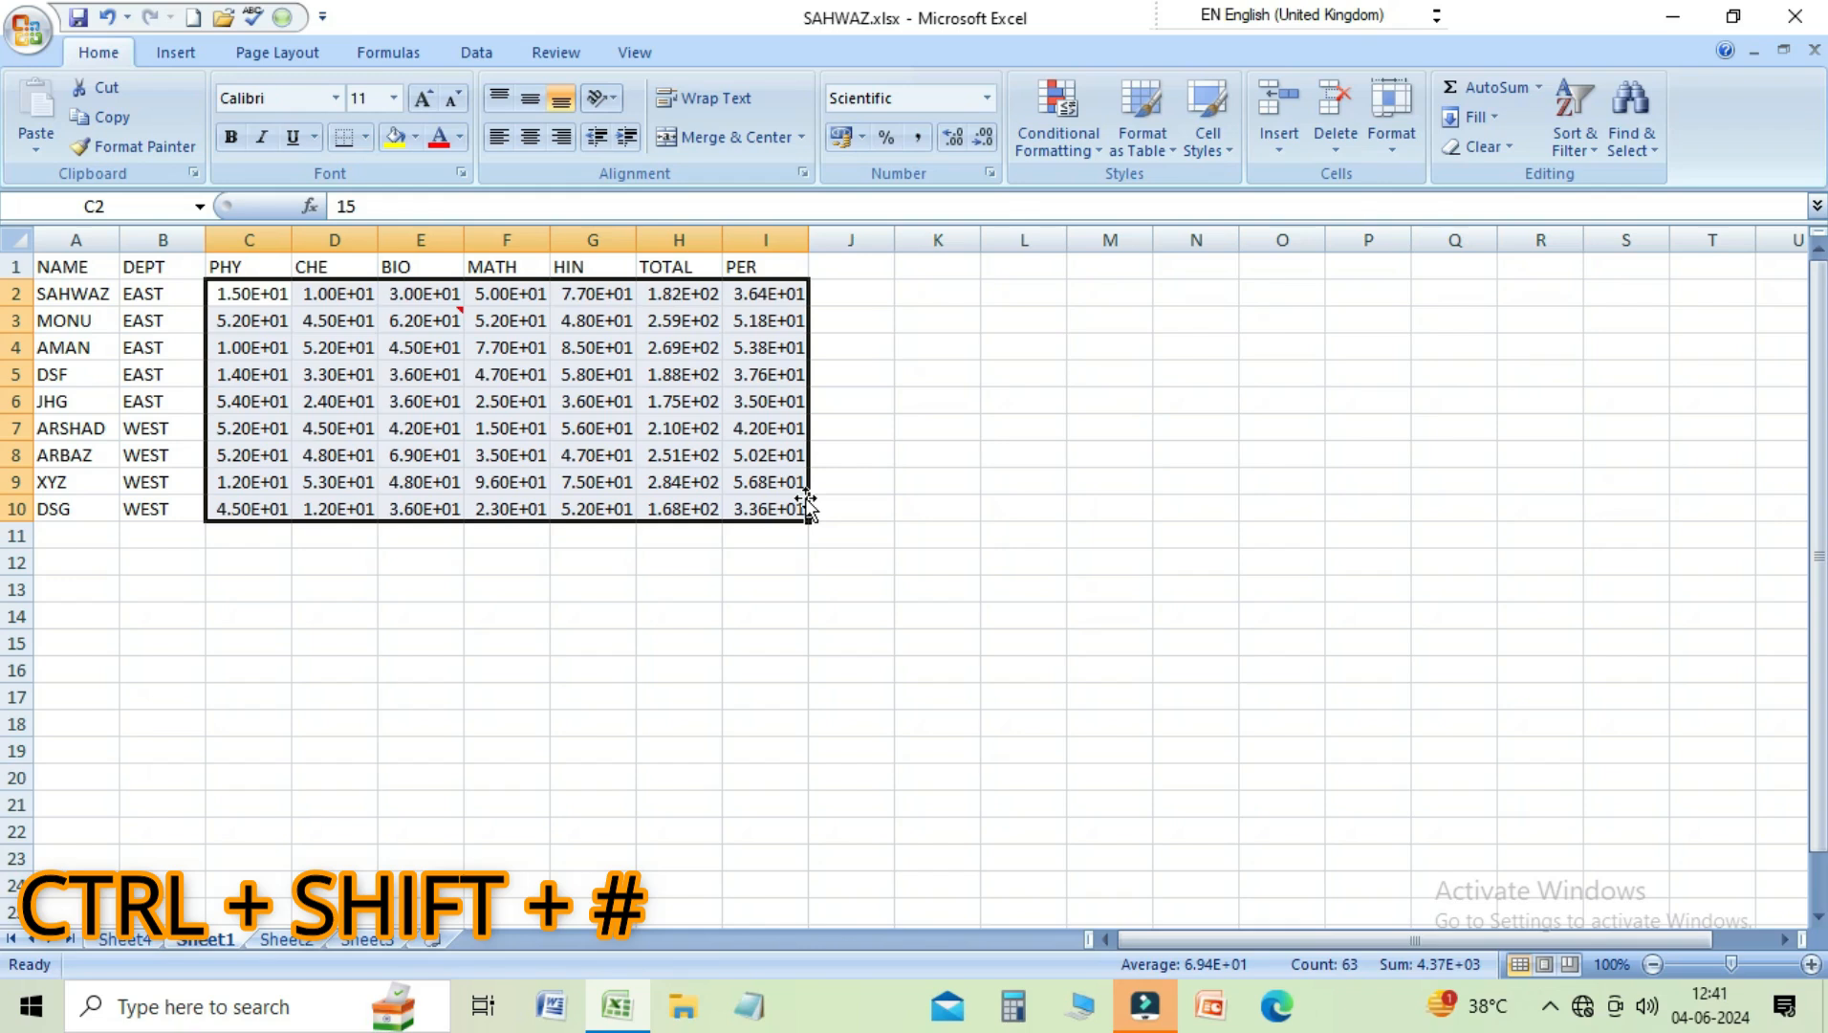
pyautogui.hotkey('ctrl', 'shift', '3')
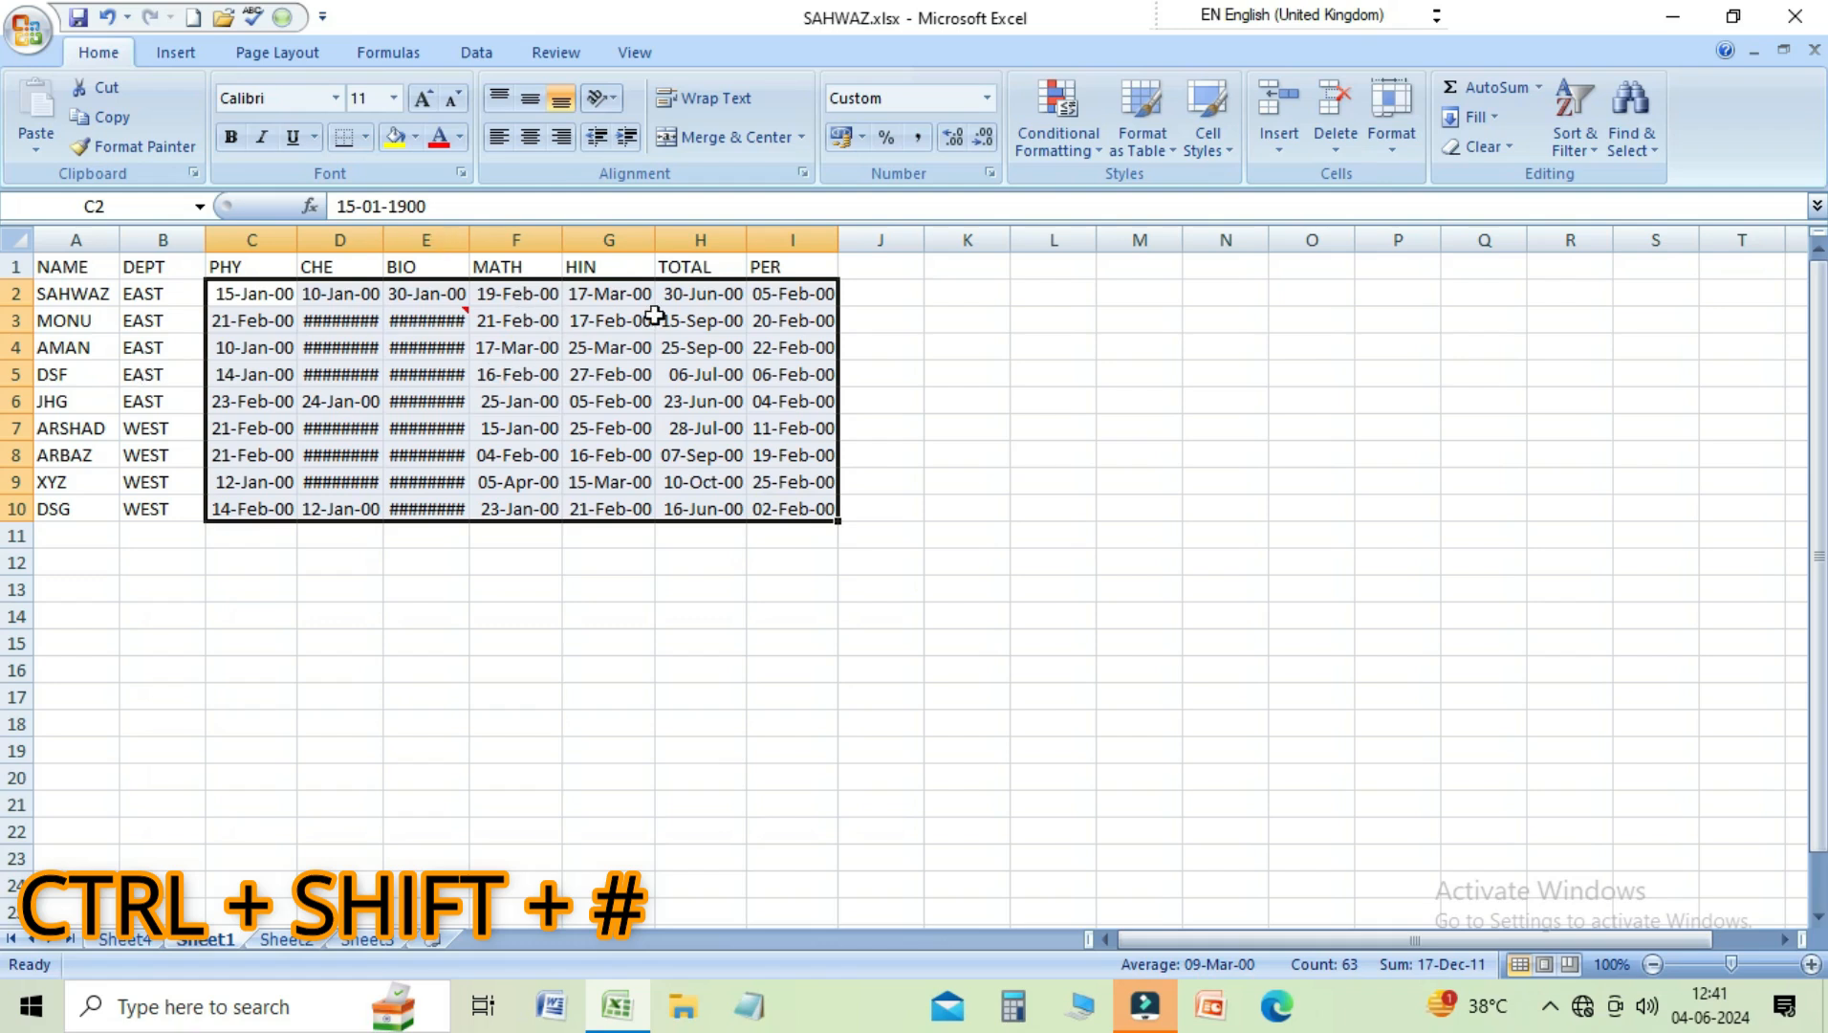
# Return the number format of C2:I10 to General
pyautogui.hotkey('ctrl', 'shift', '5')
pyautogui.hotkey('ctrl', 'shift', '4')
pyautogui.hotkey('ctrl', 'shift', '`')
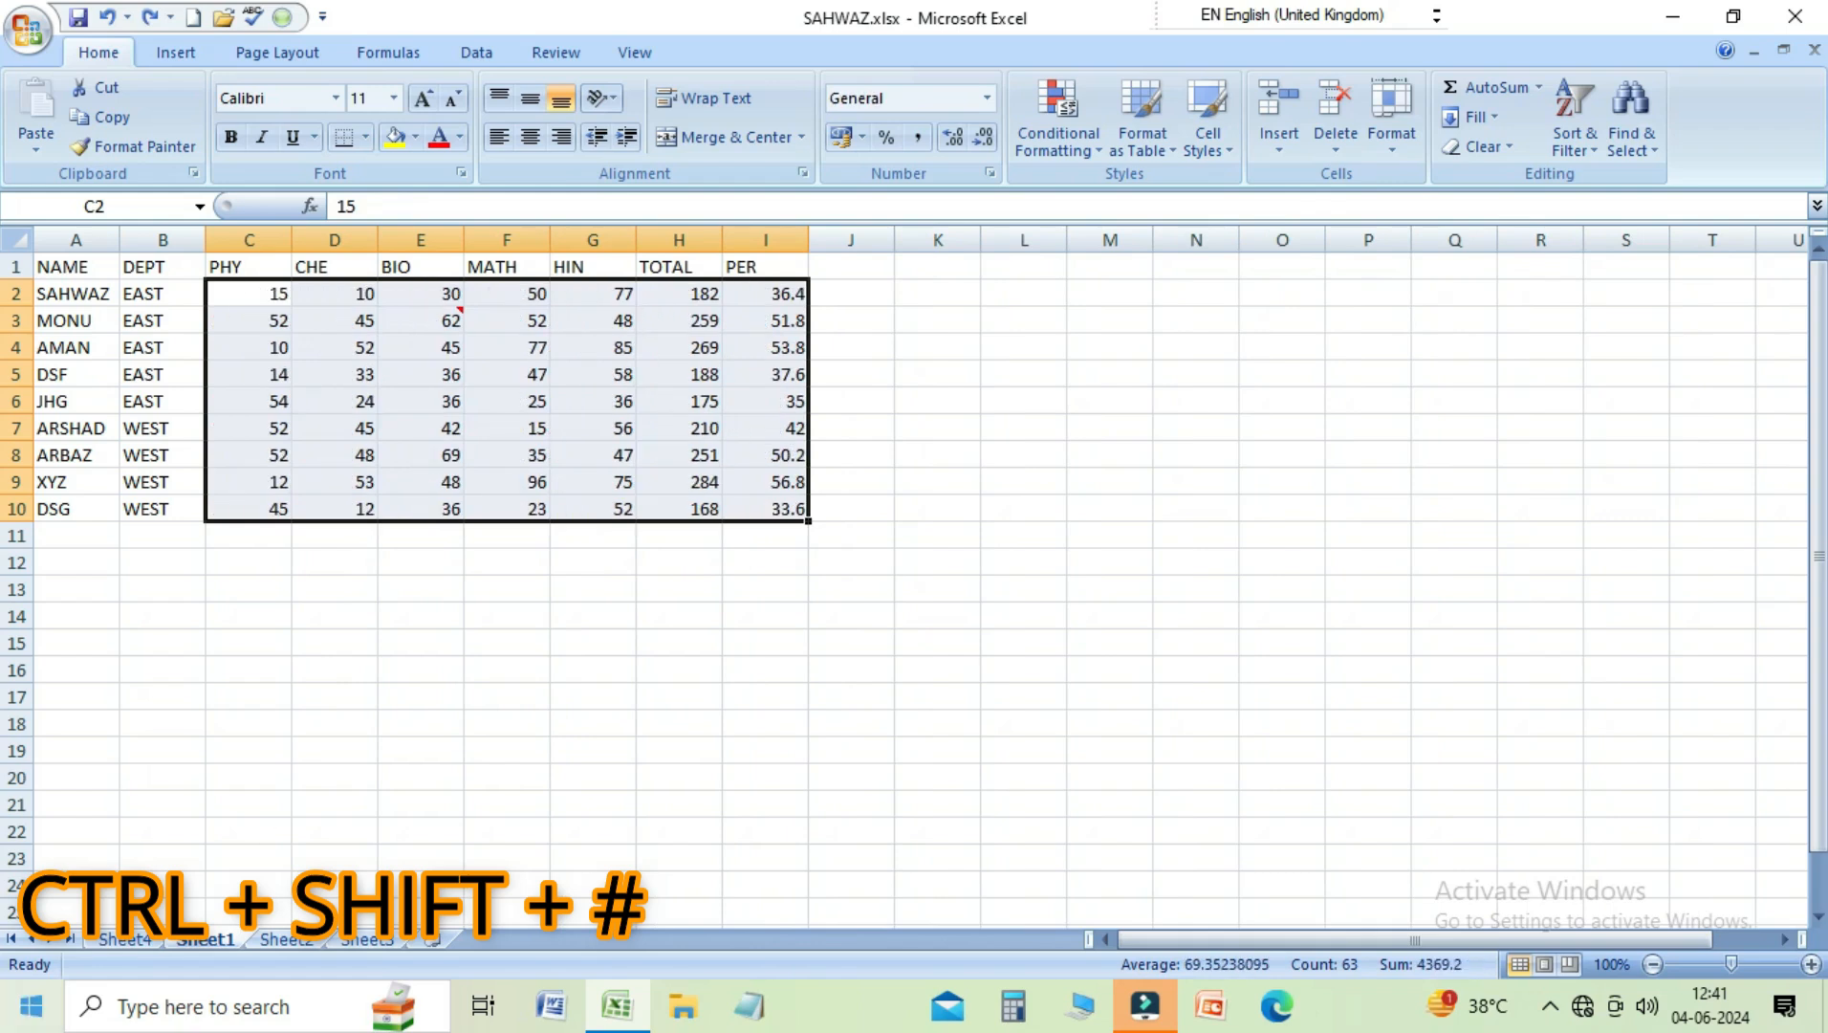
# Enter the number 1326544 in cell G14 below the marks table
pyautogui.click(621, 609)
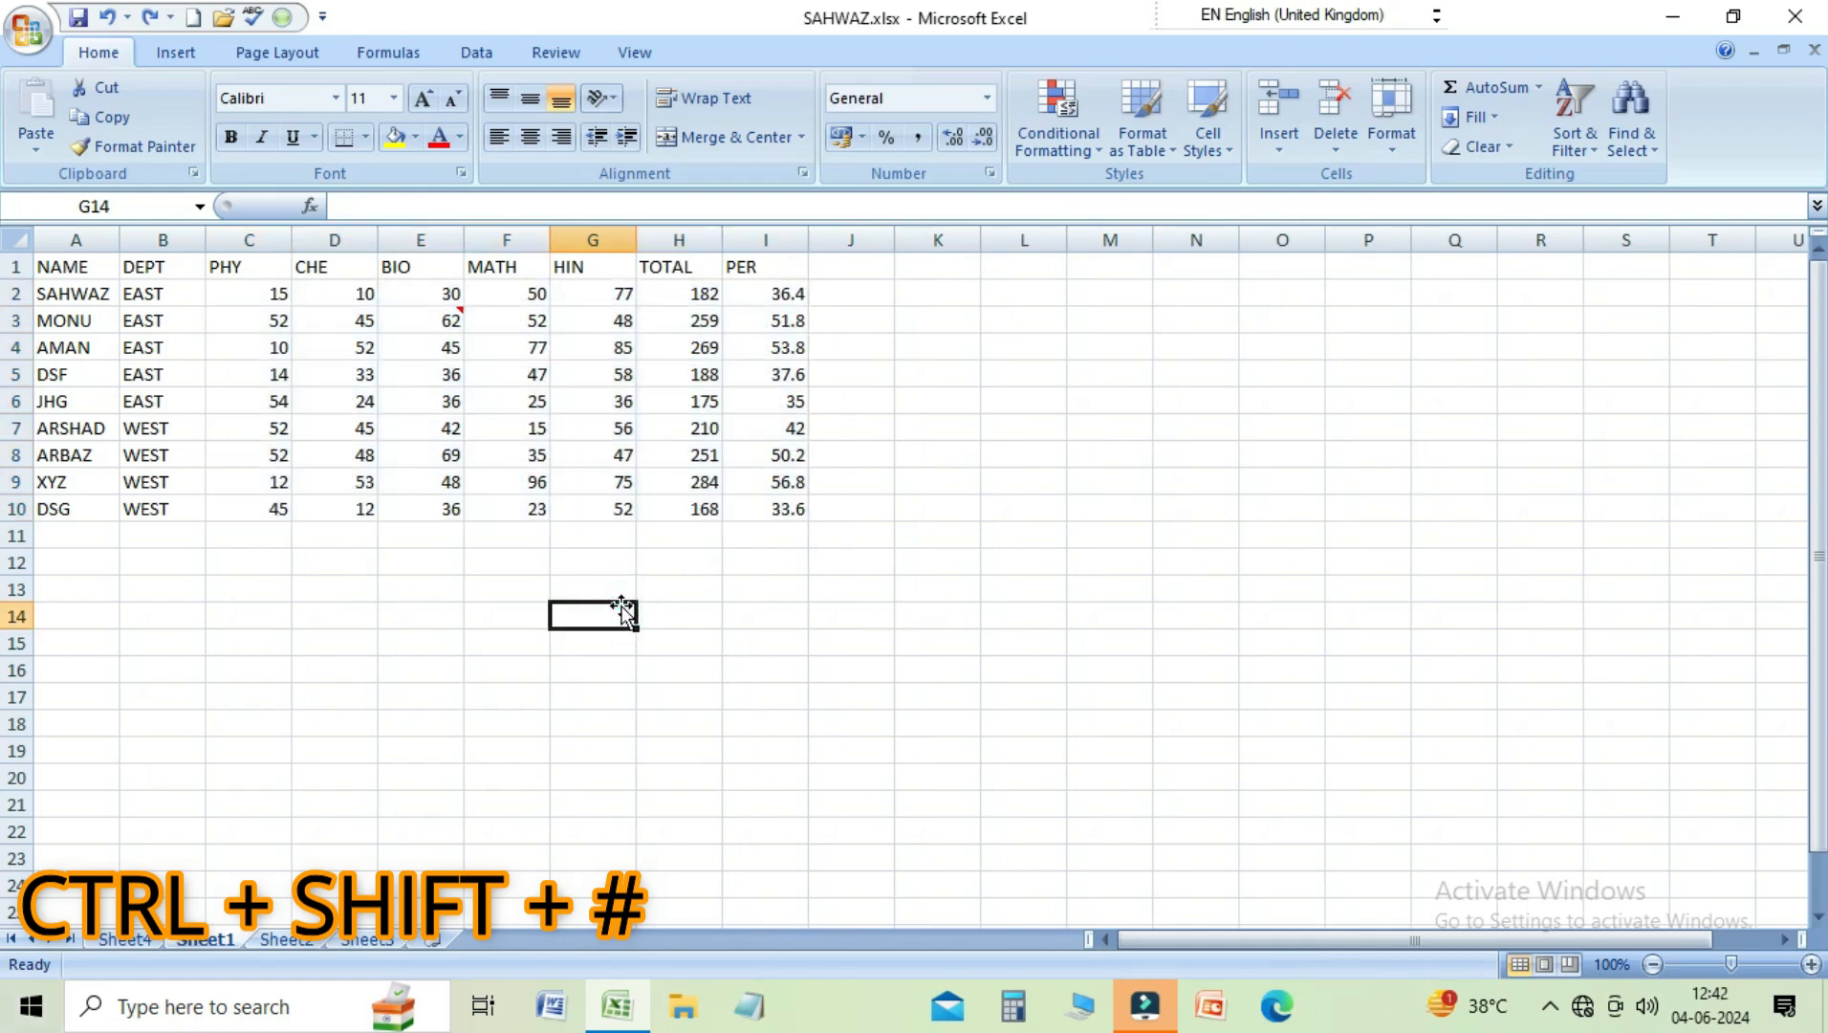
pyautogui.write('132')
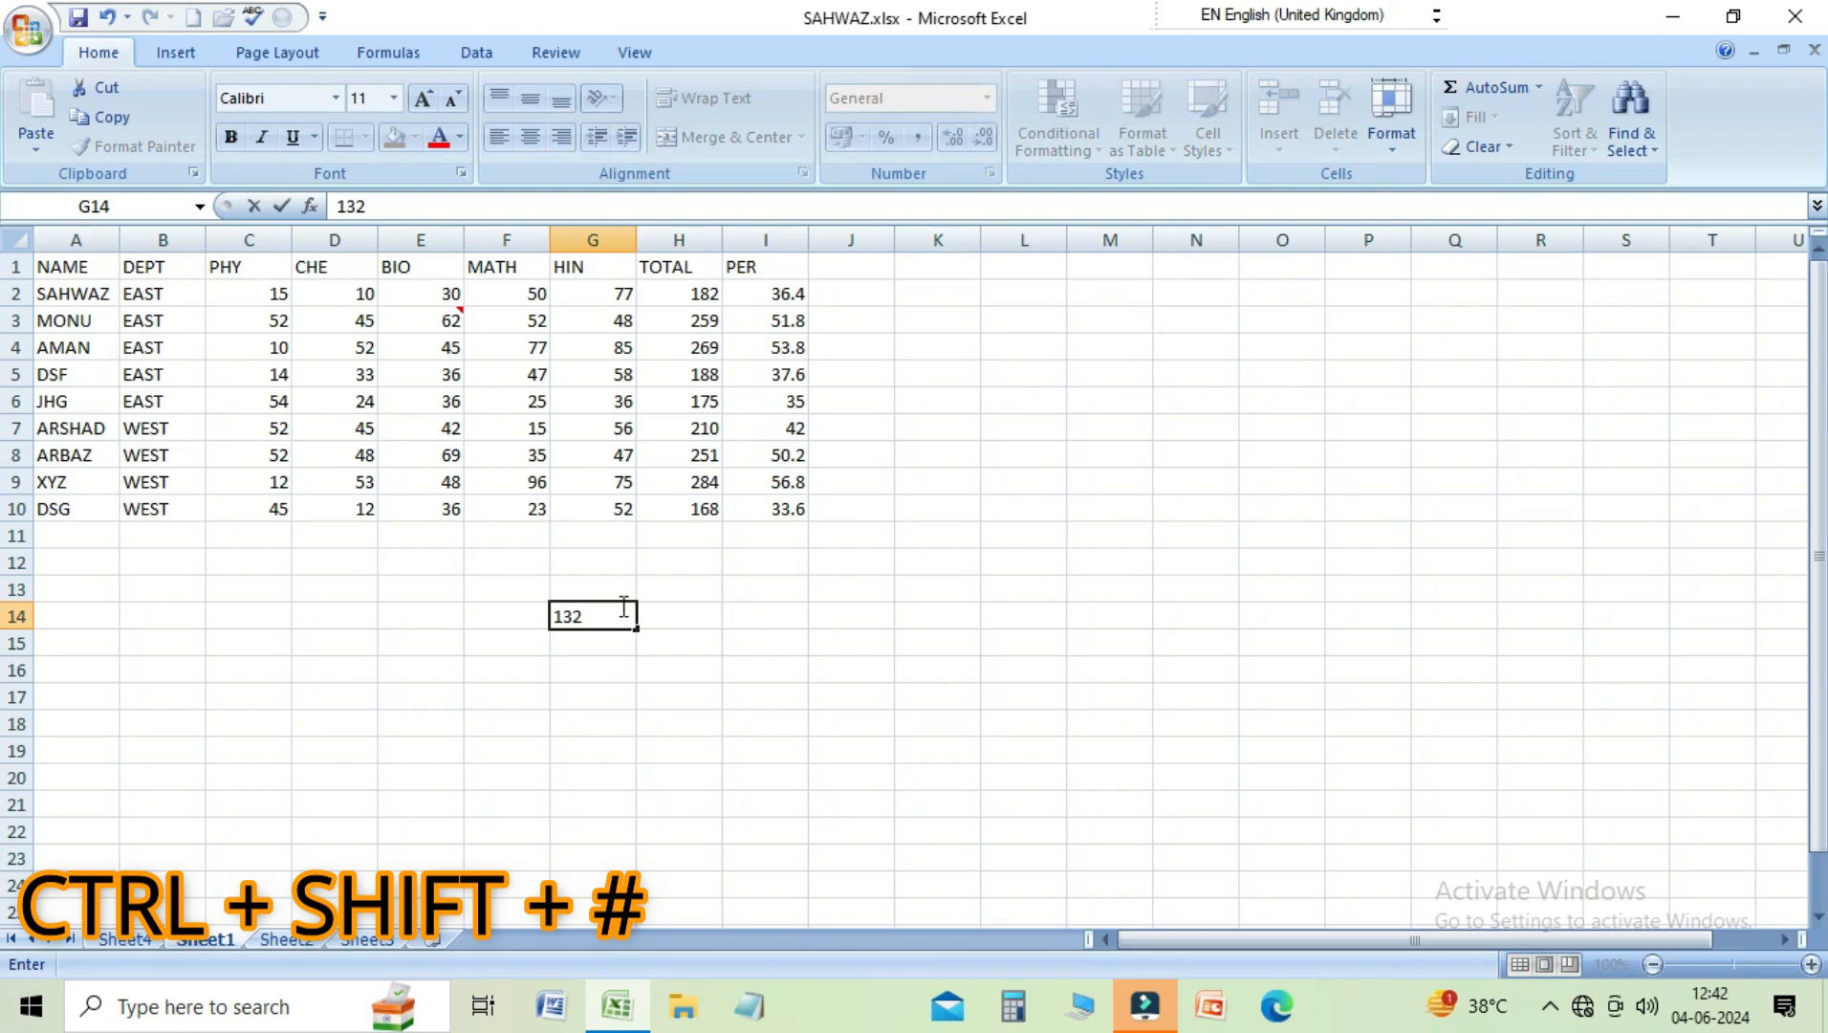
pyautogui.write('6544')
pyautogui.press('Return')
# Apply the day-month-year date format to the number in cell G14
pyautogui.click(621, 606)
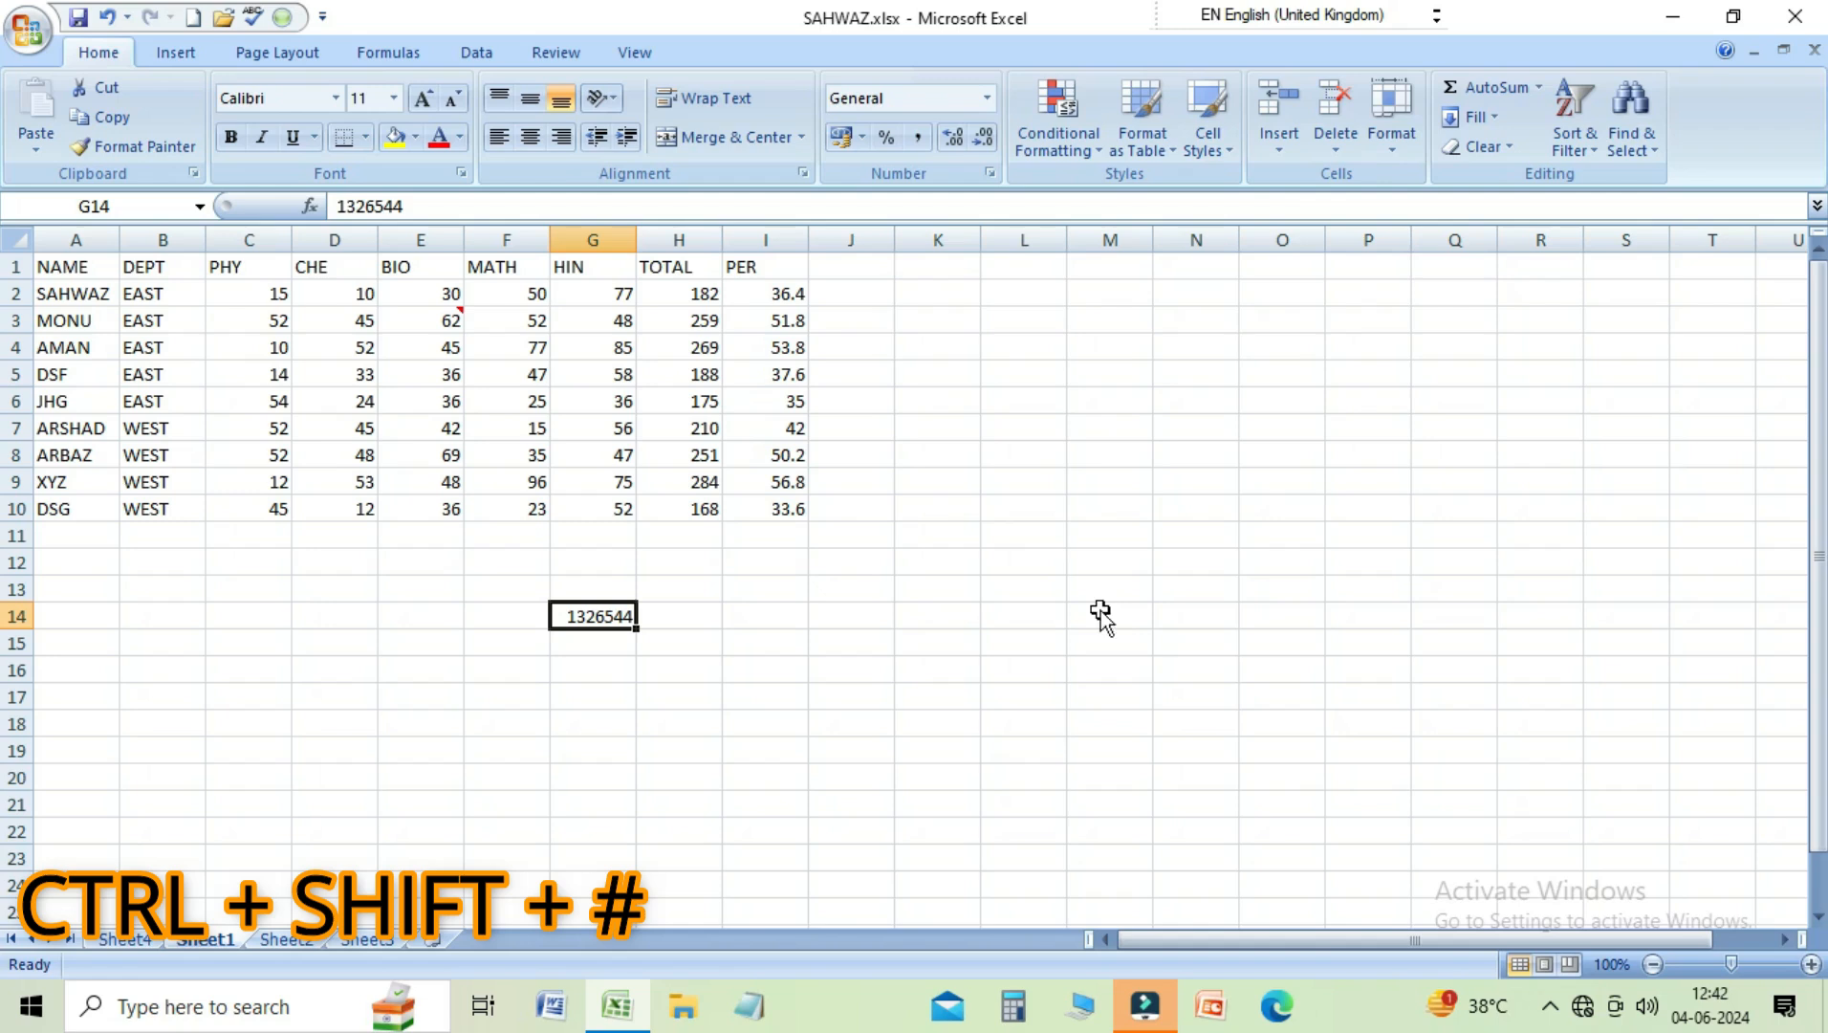
pyautogui.hotkey('ctrl', 'shift', '#')
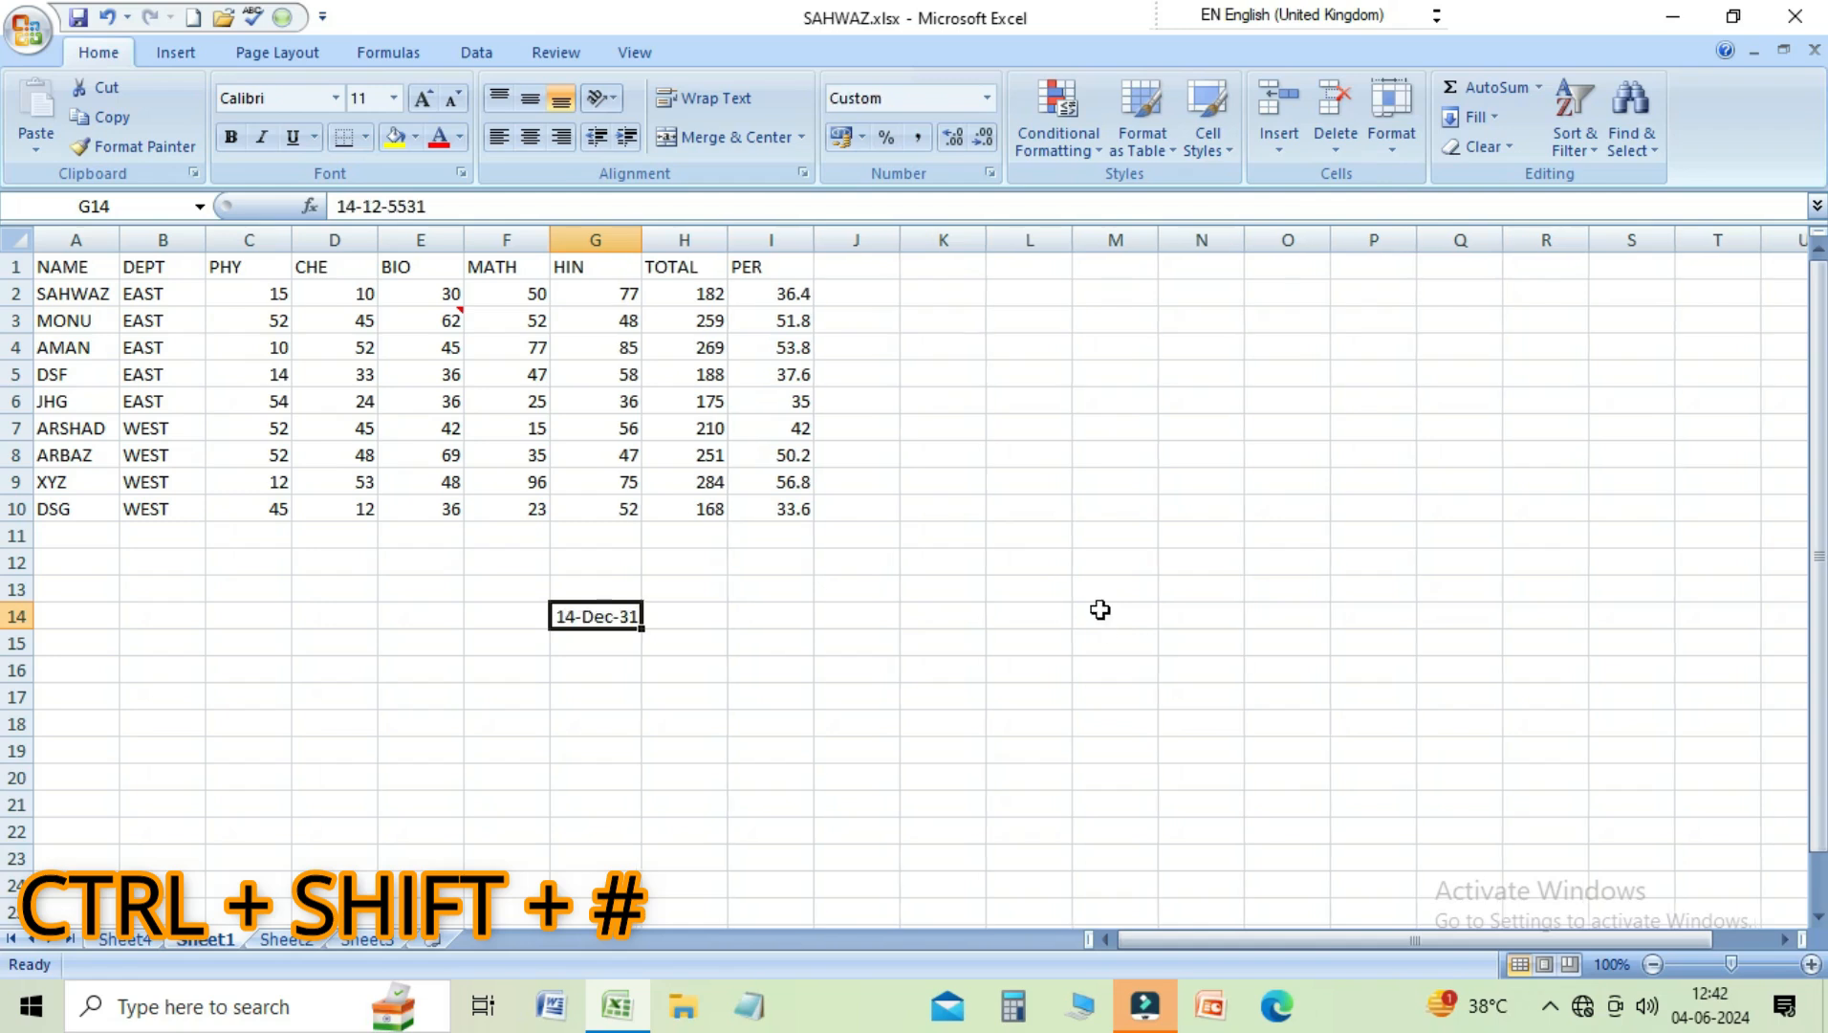
pyautogui.press('Down')
pyautogui.press('Down')
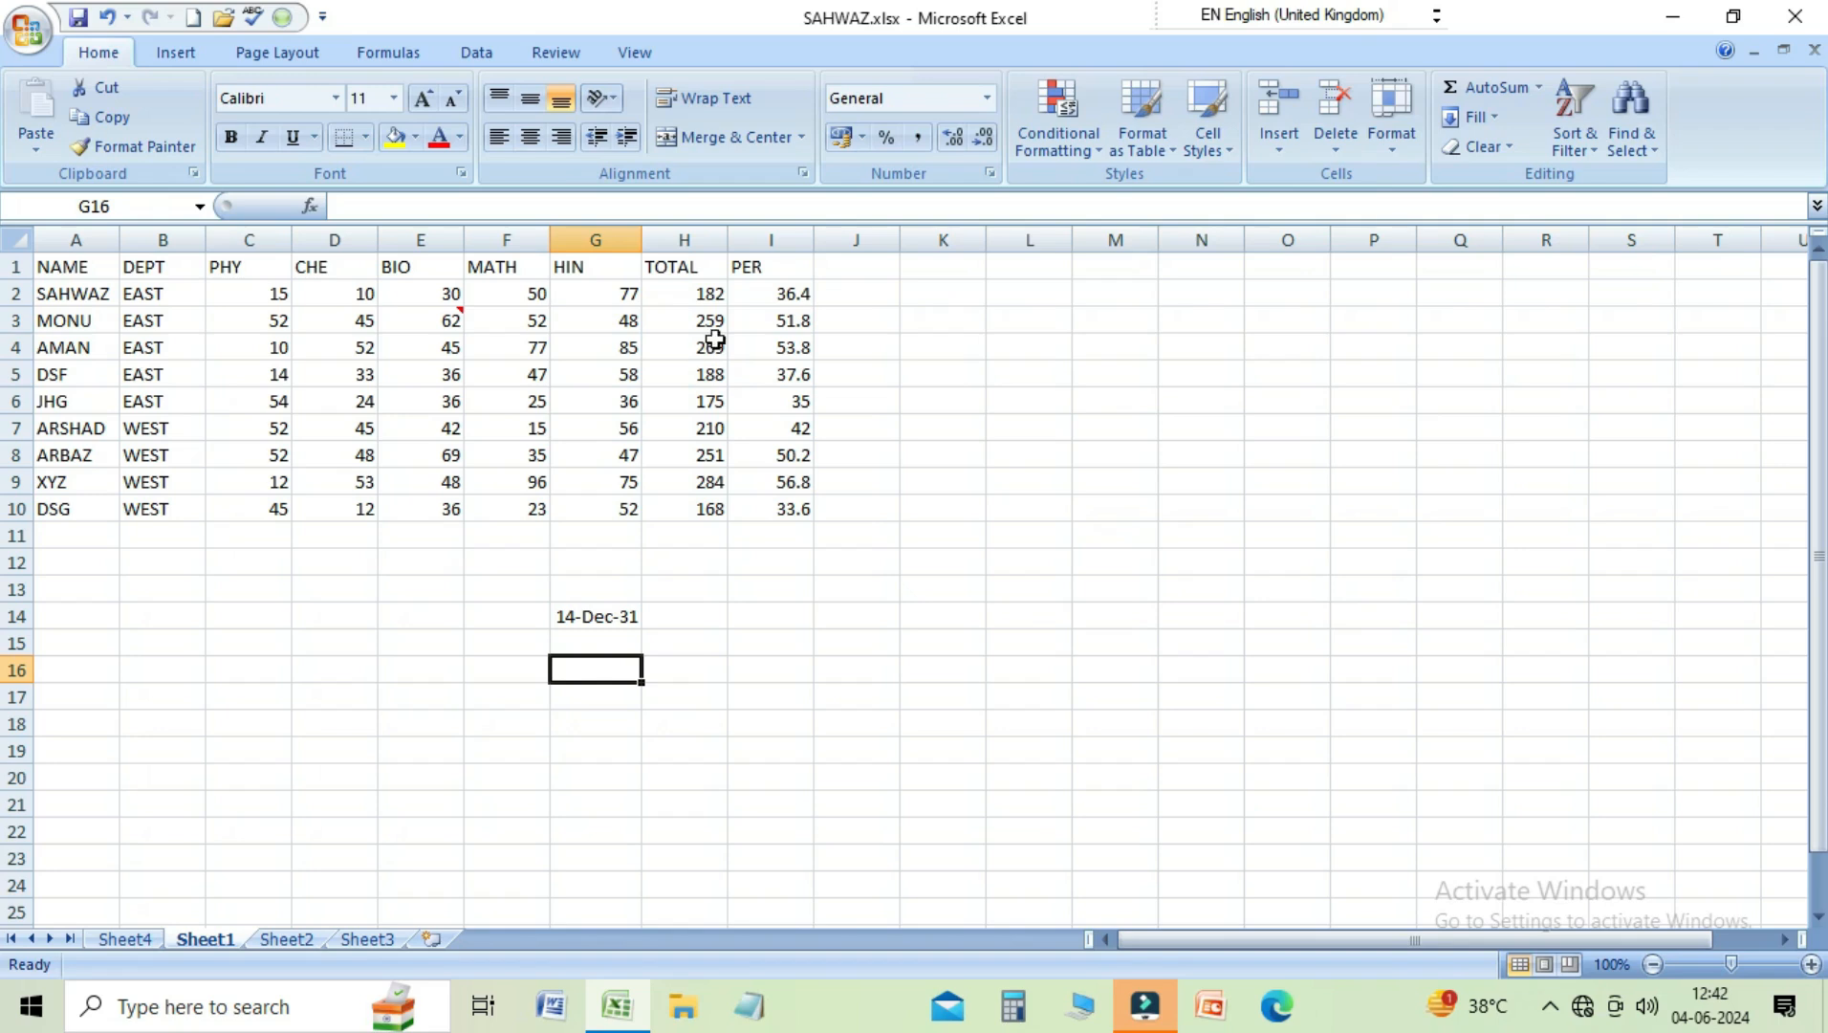
# Apply the hour-and-minute time format to the PER values in I2:I10
pyautogui.moveTo(772, 297); pyautogui.dragTo(774, 495)
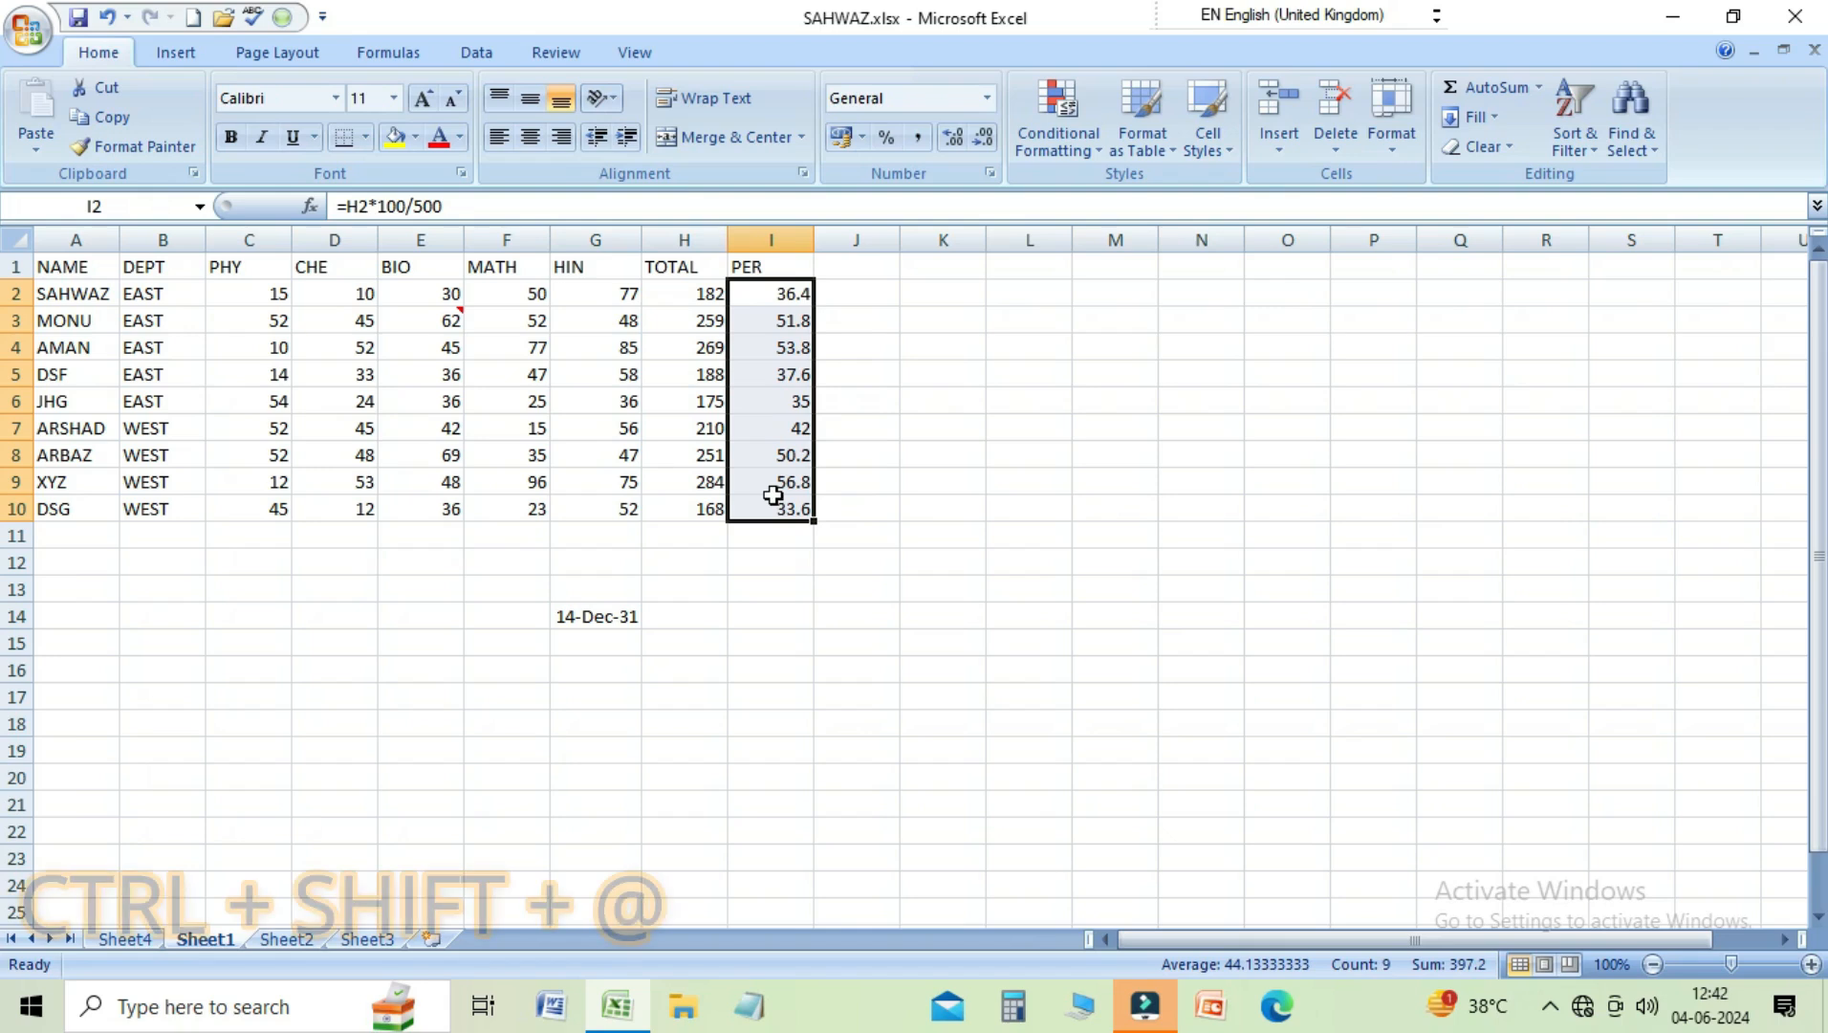
pyautogui.hotkey('ctrl', 'shift', '2')
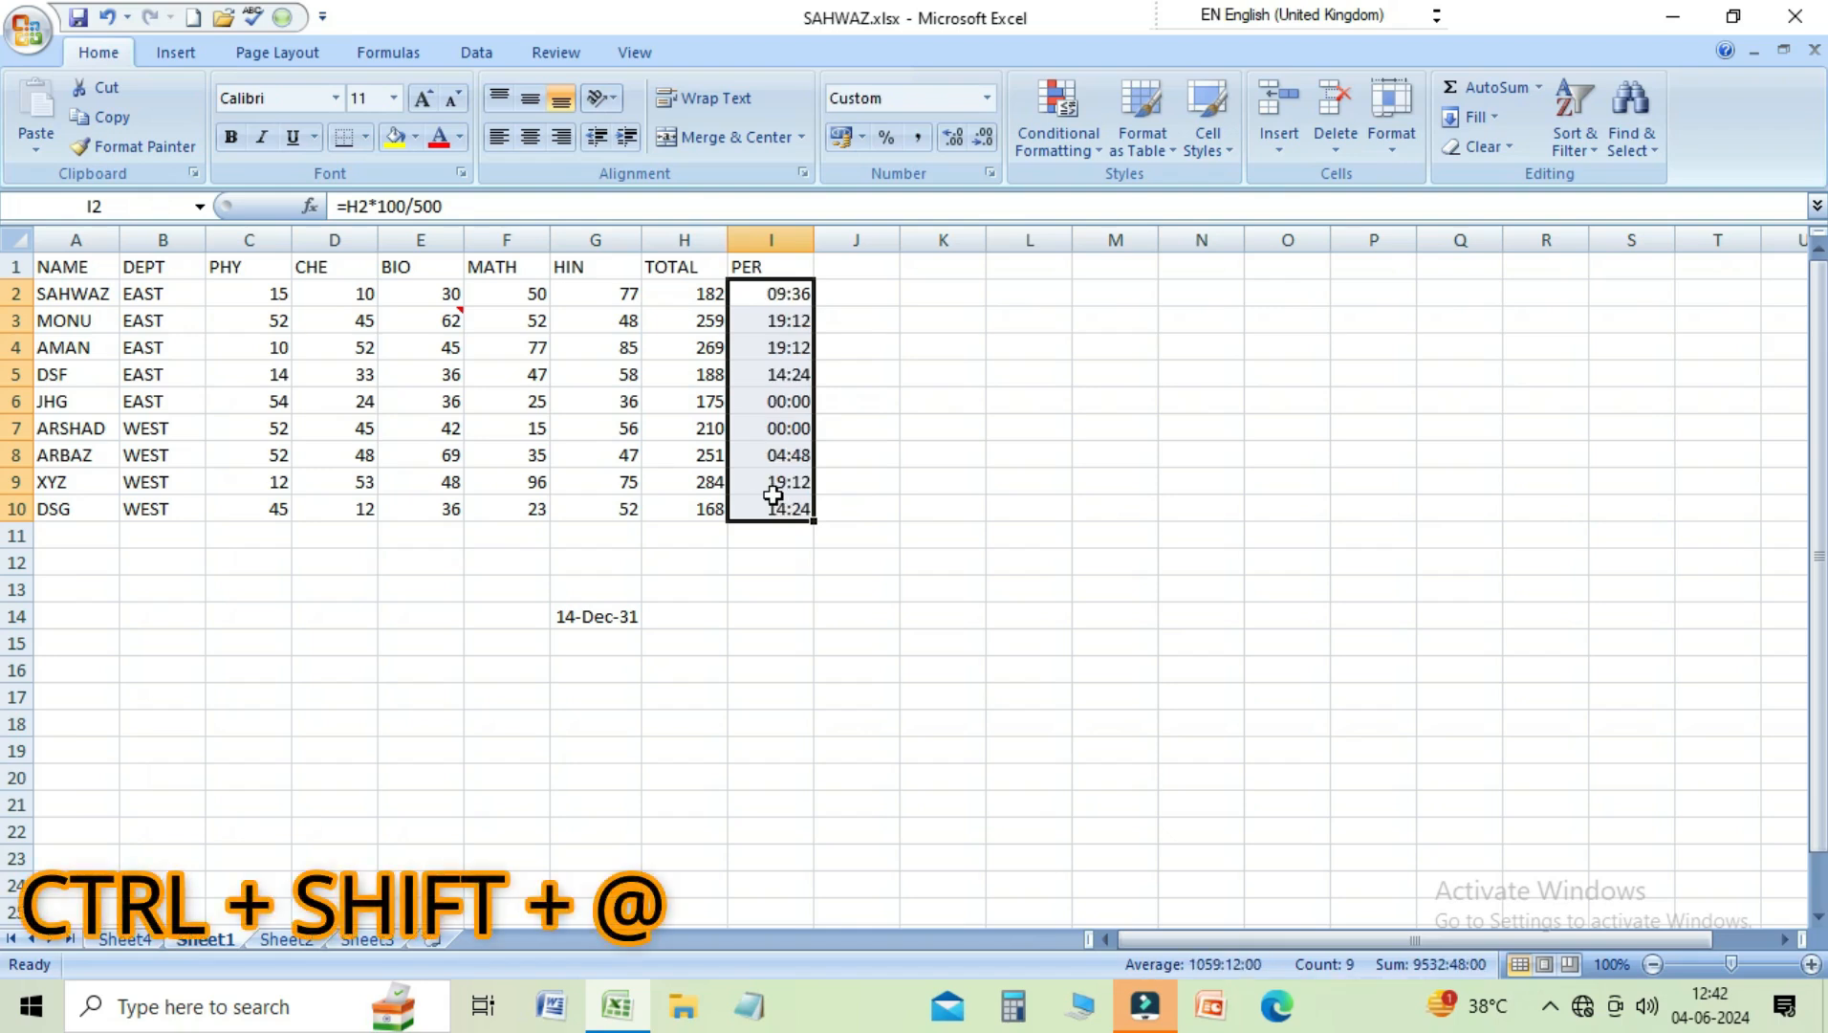
# Enter 20.36 in cell G16 and 24.23 in cell G17 below the marks table
pyautogui.click(623, 673)
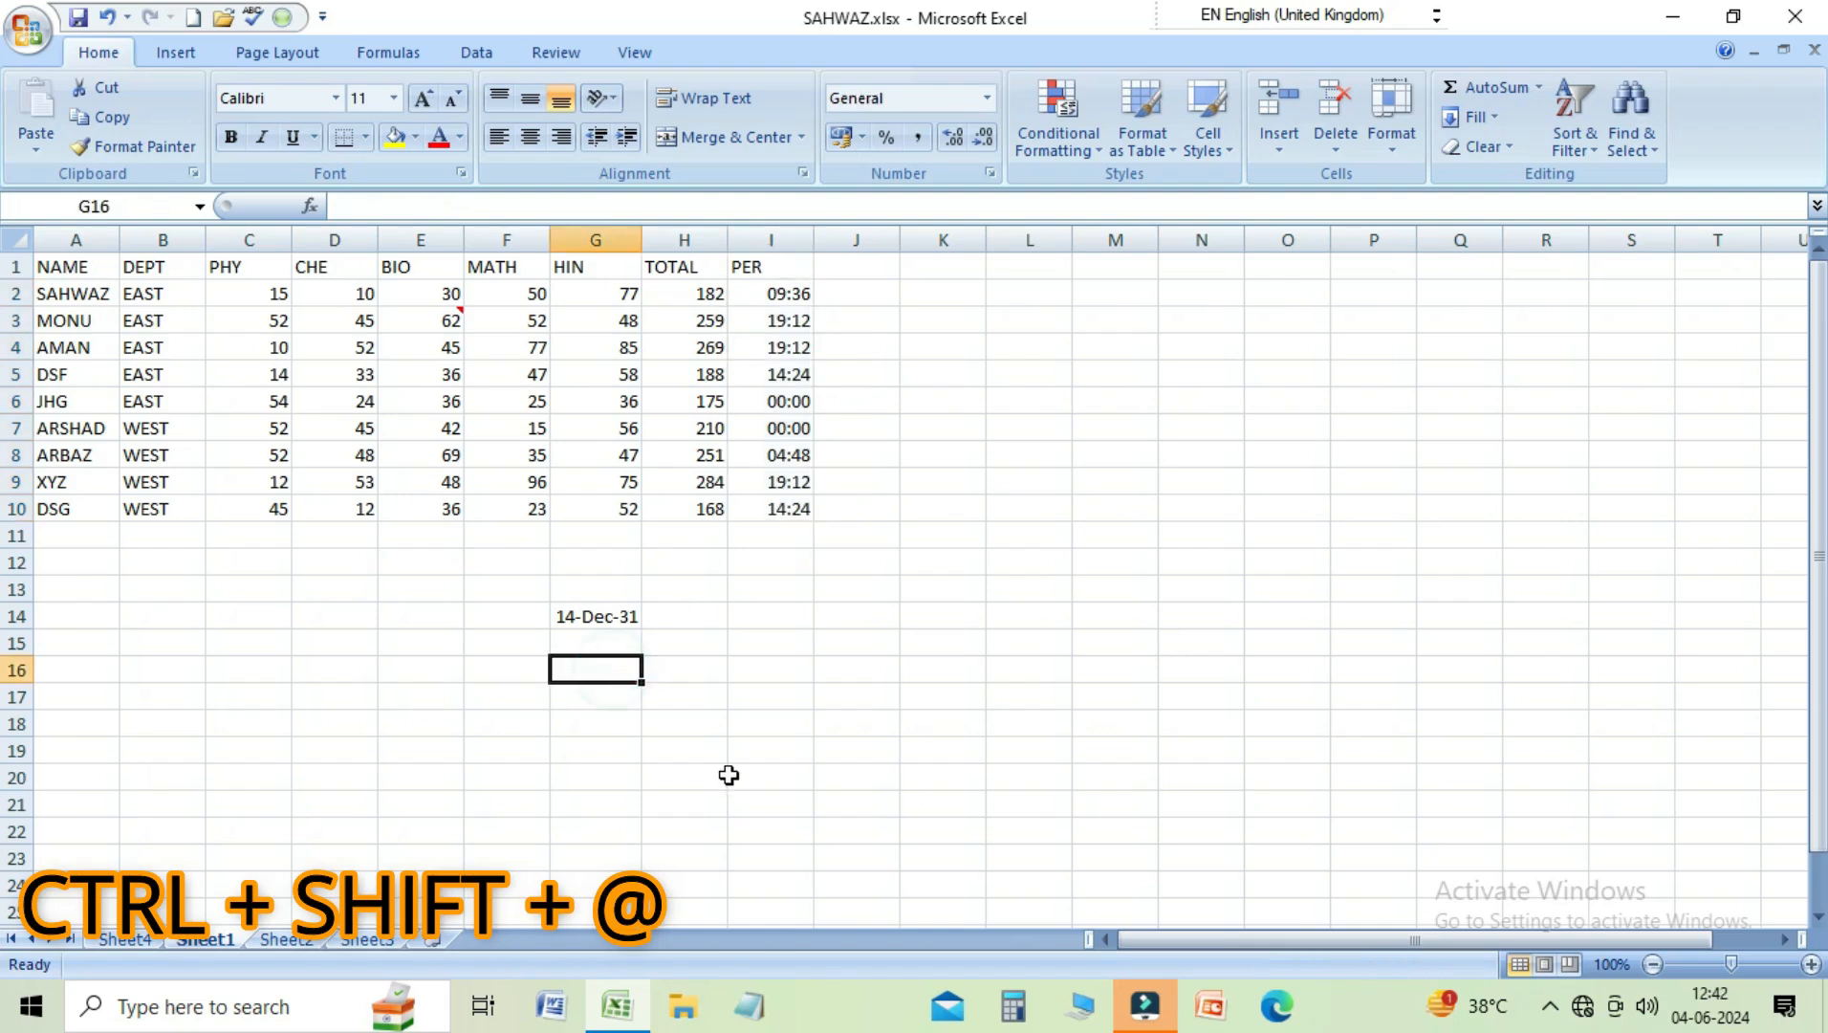
pyautogui.write('20.36')
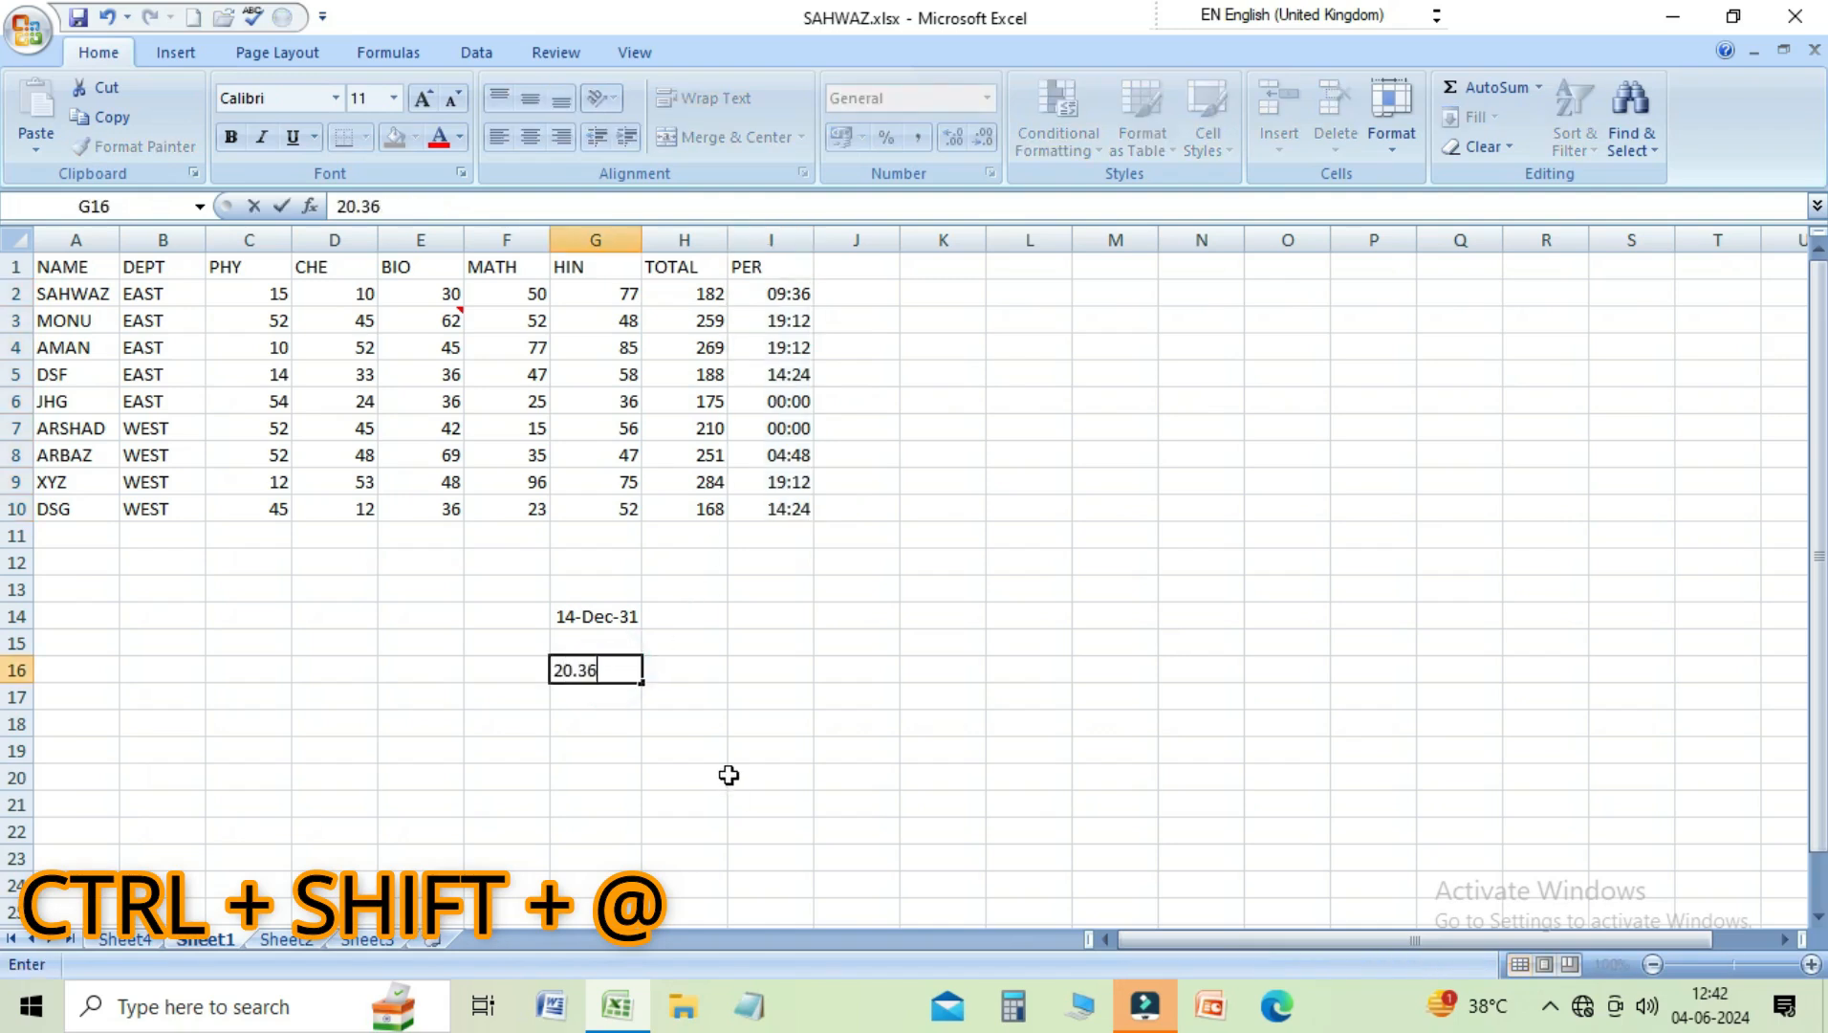
pyautogui.press('Return')
pyautogui.write('4.23')
pyautogui.press('Return')
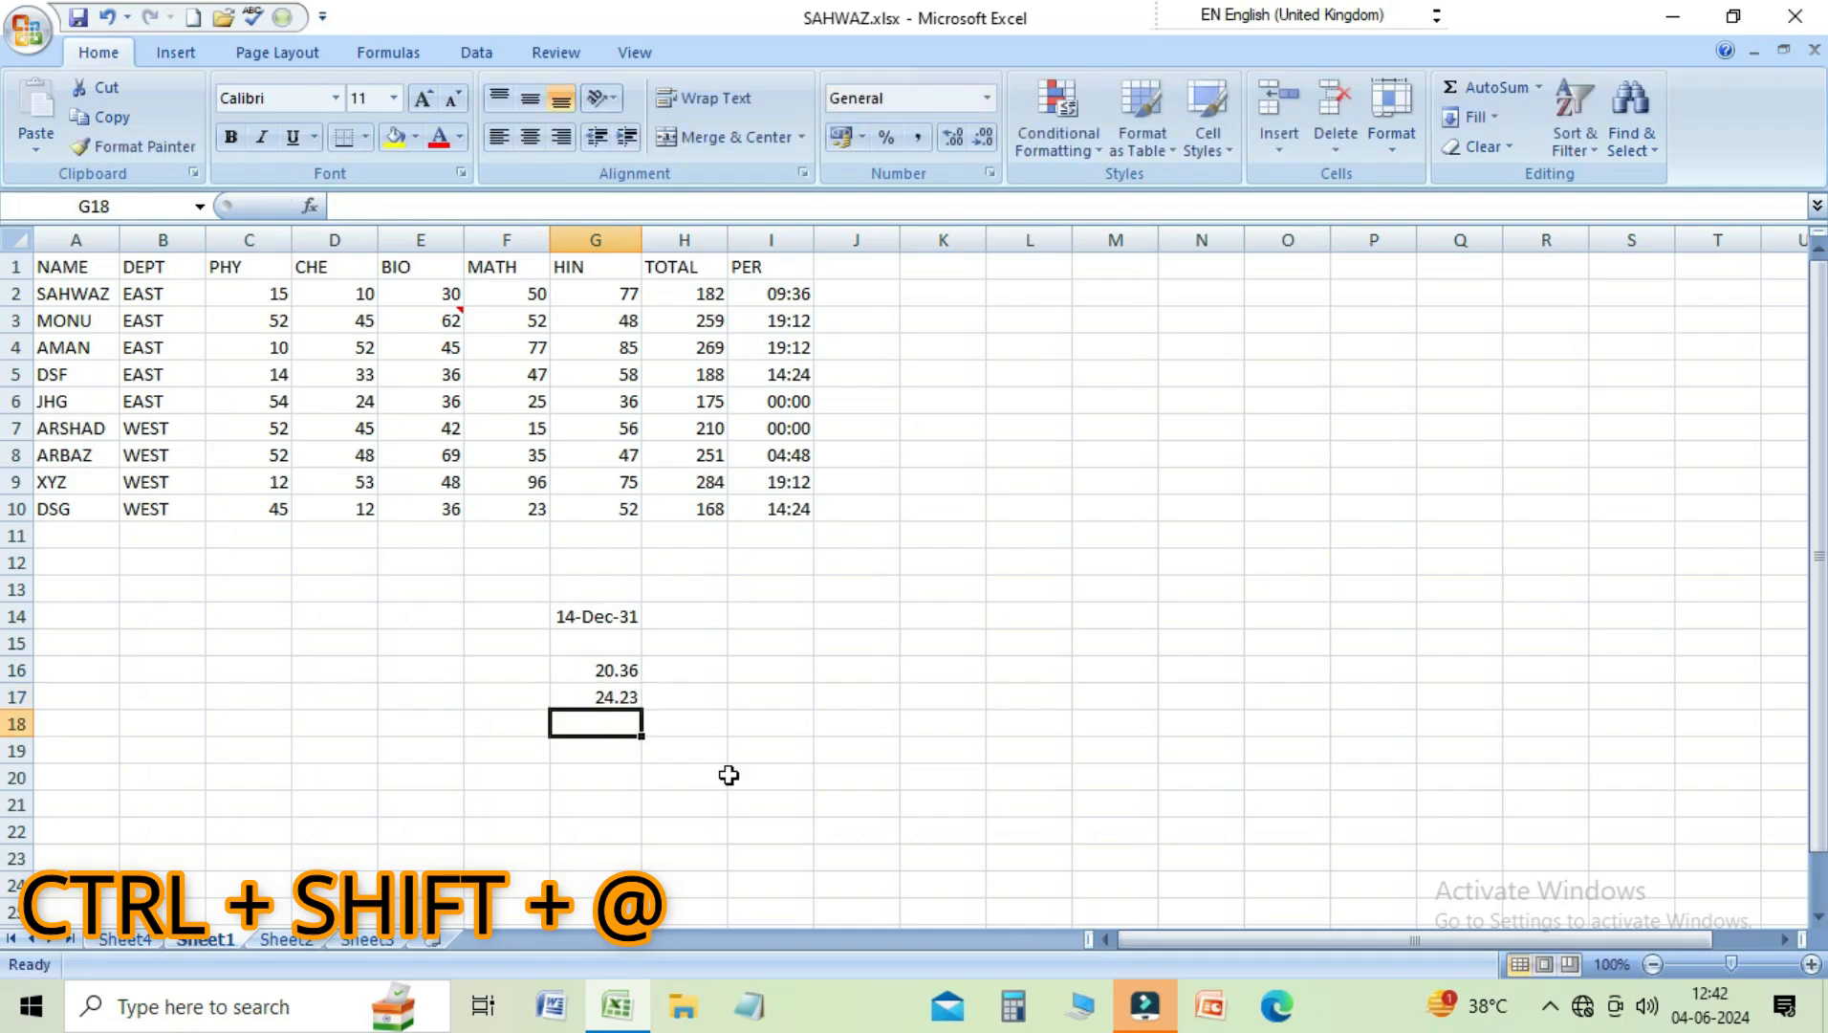
# Apply the hour-and-minute time format to the two decimal numbers in G16:G17
pyautogui.press('Up')
pyautogui.press('Up')
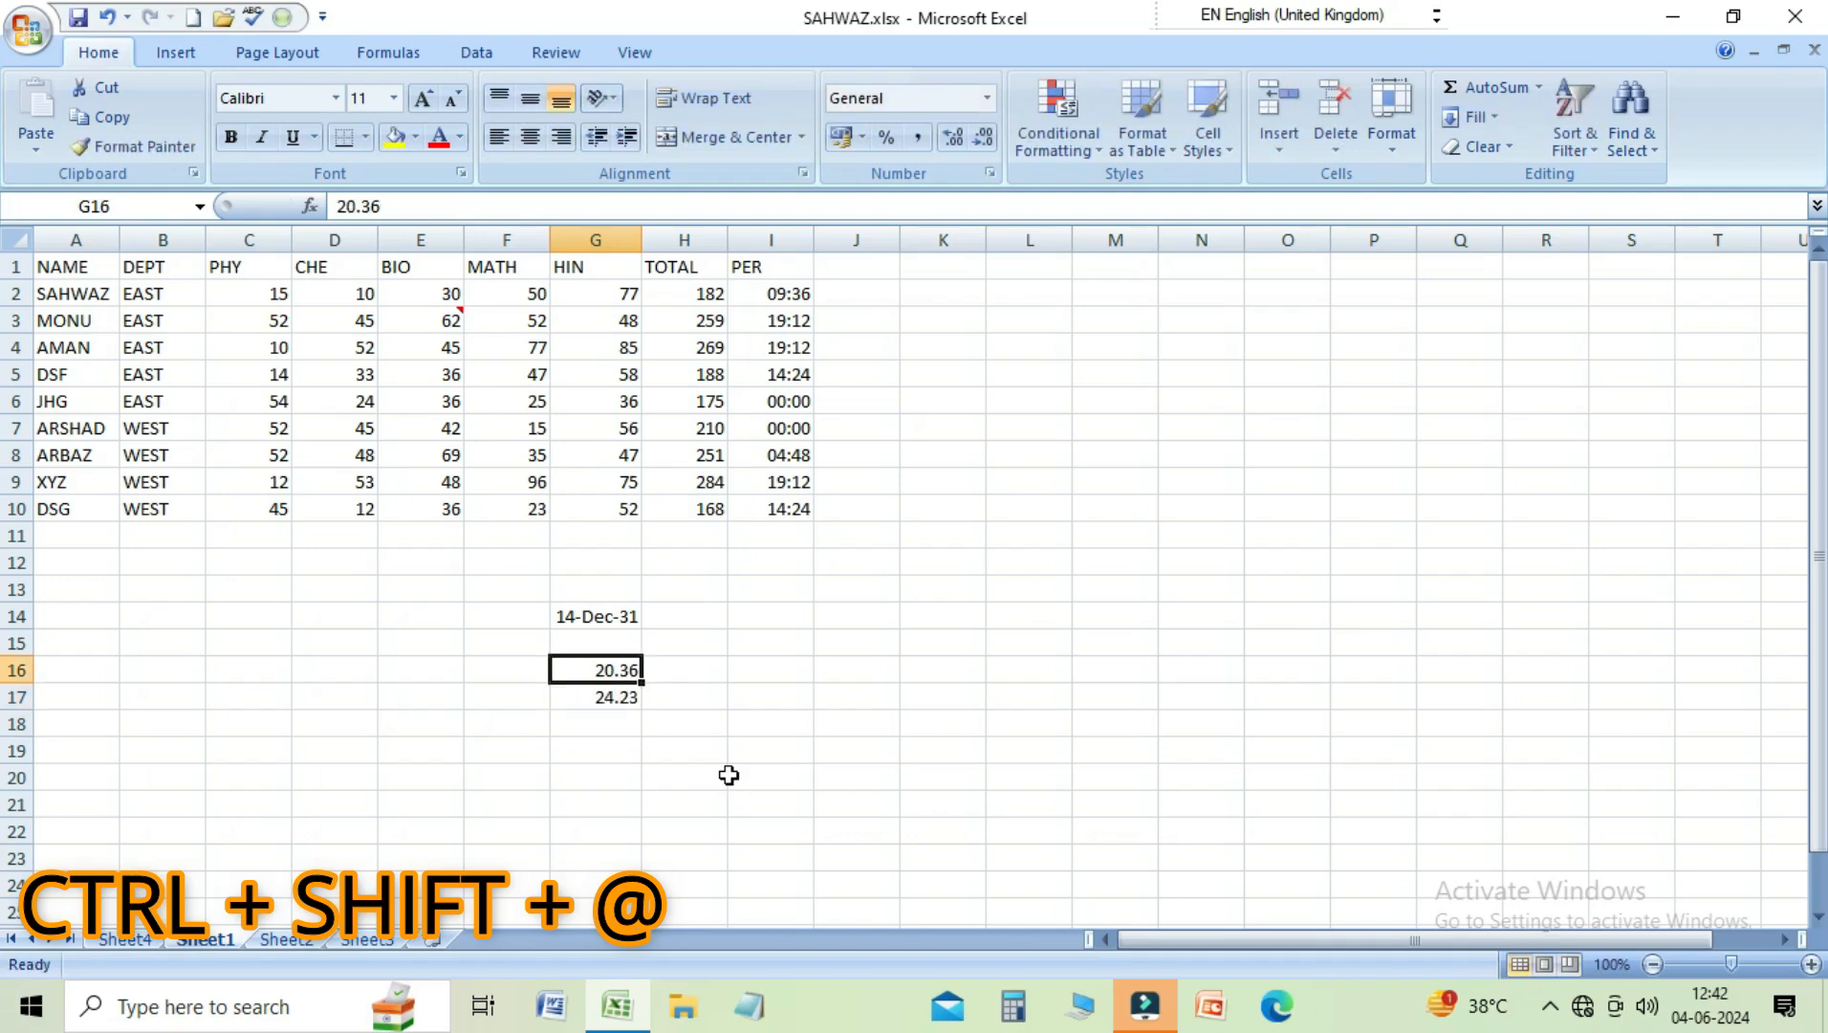
pyautogui.hotkey('shift', 'Down')
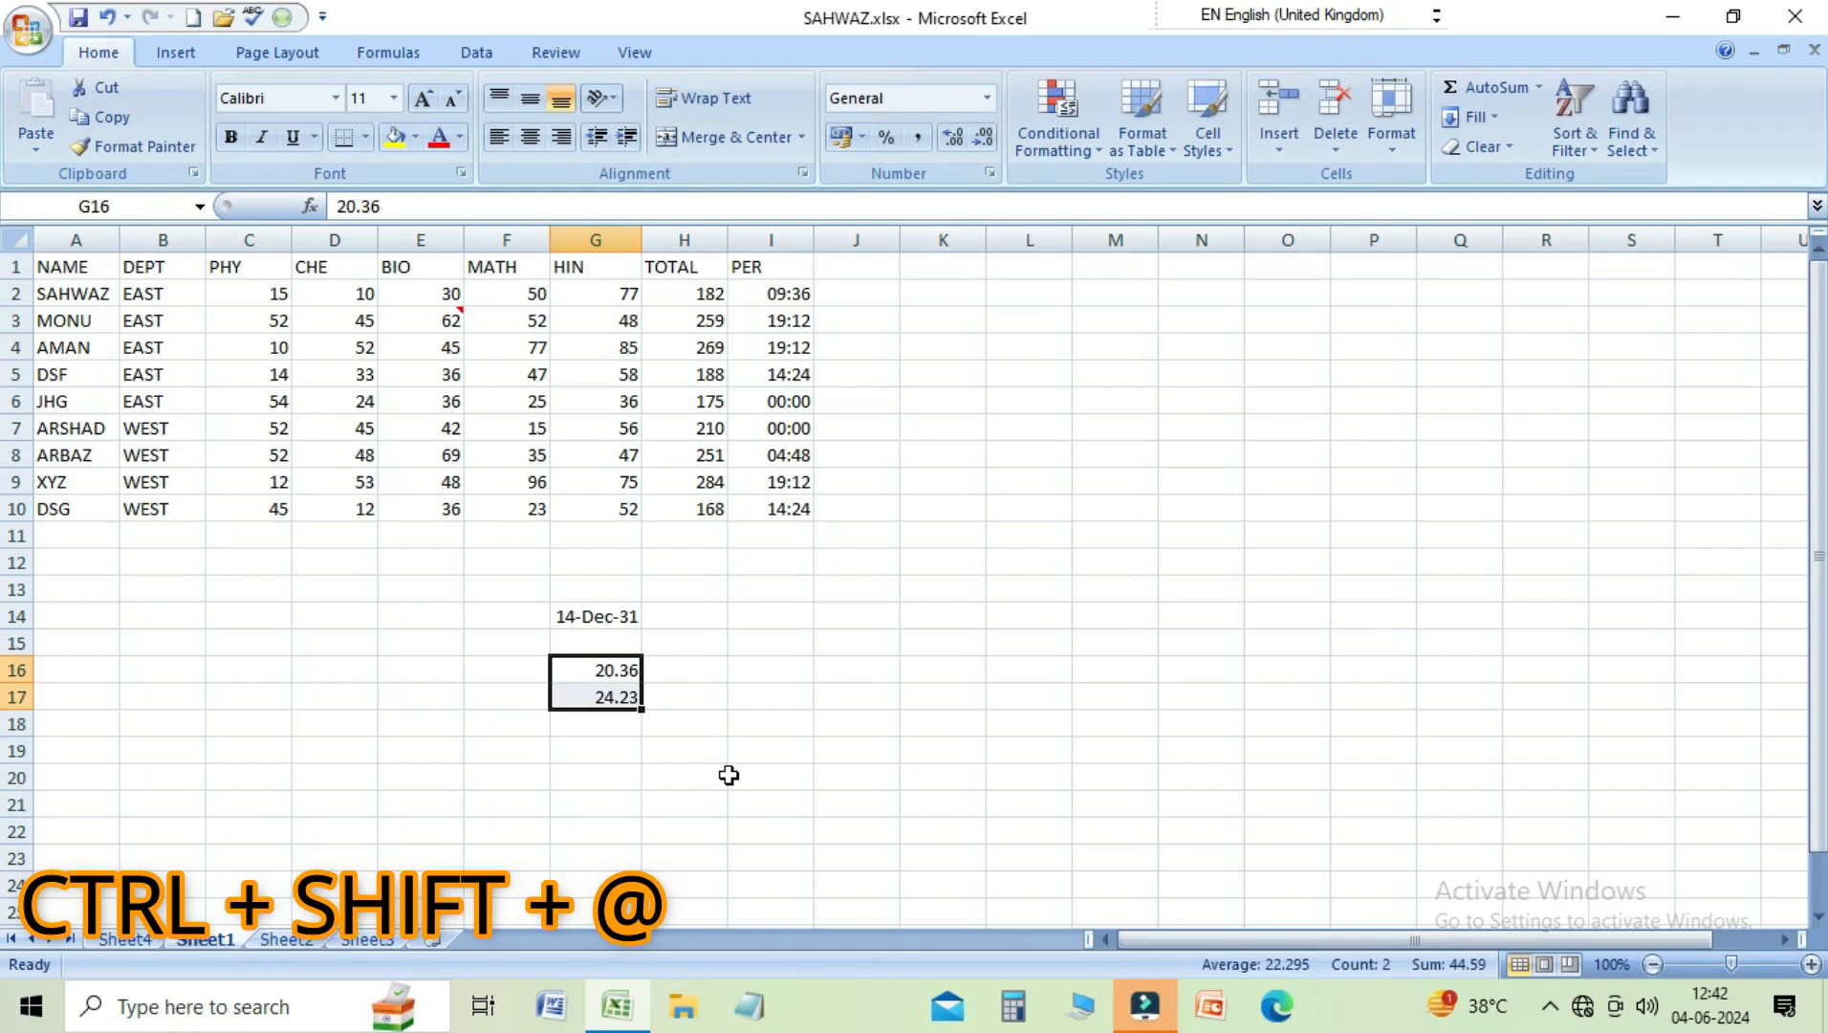
pyautogui.hotkey('ctrl', 'shift', '@')
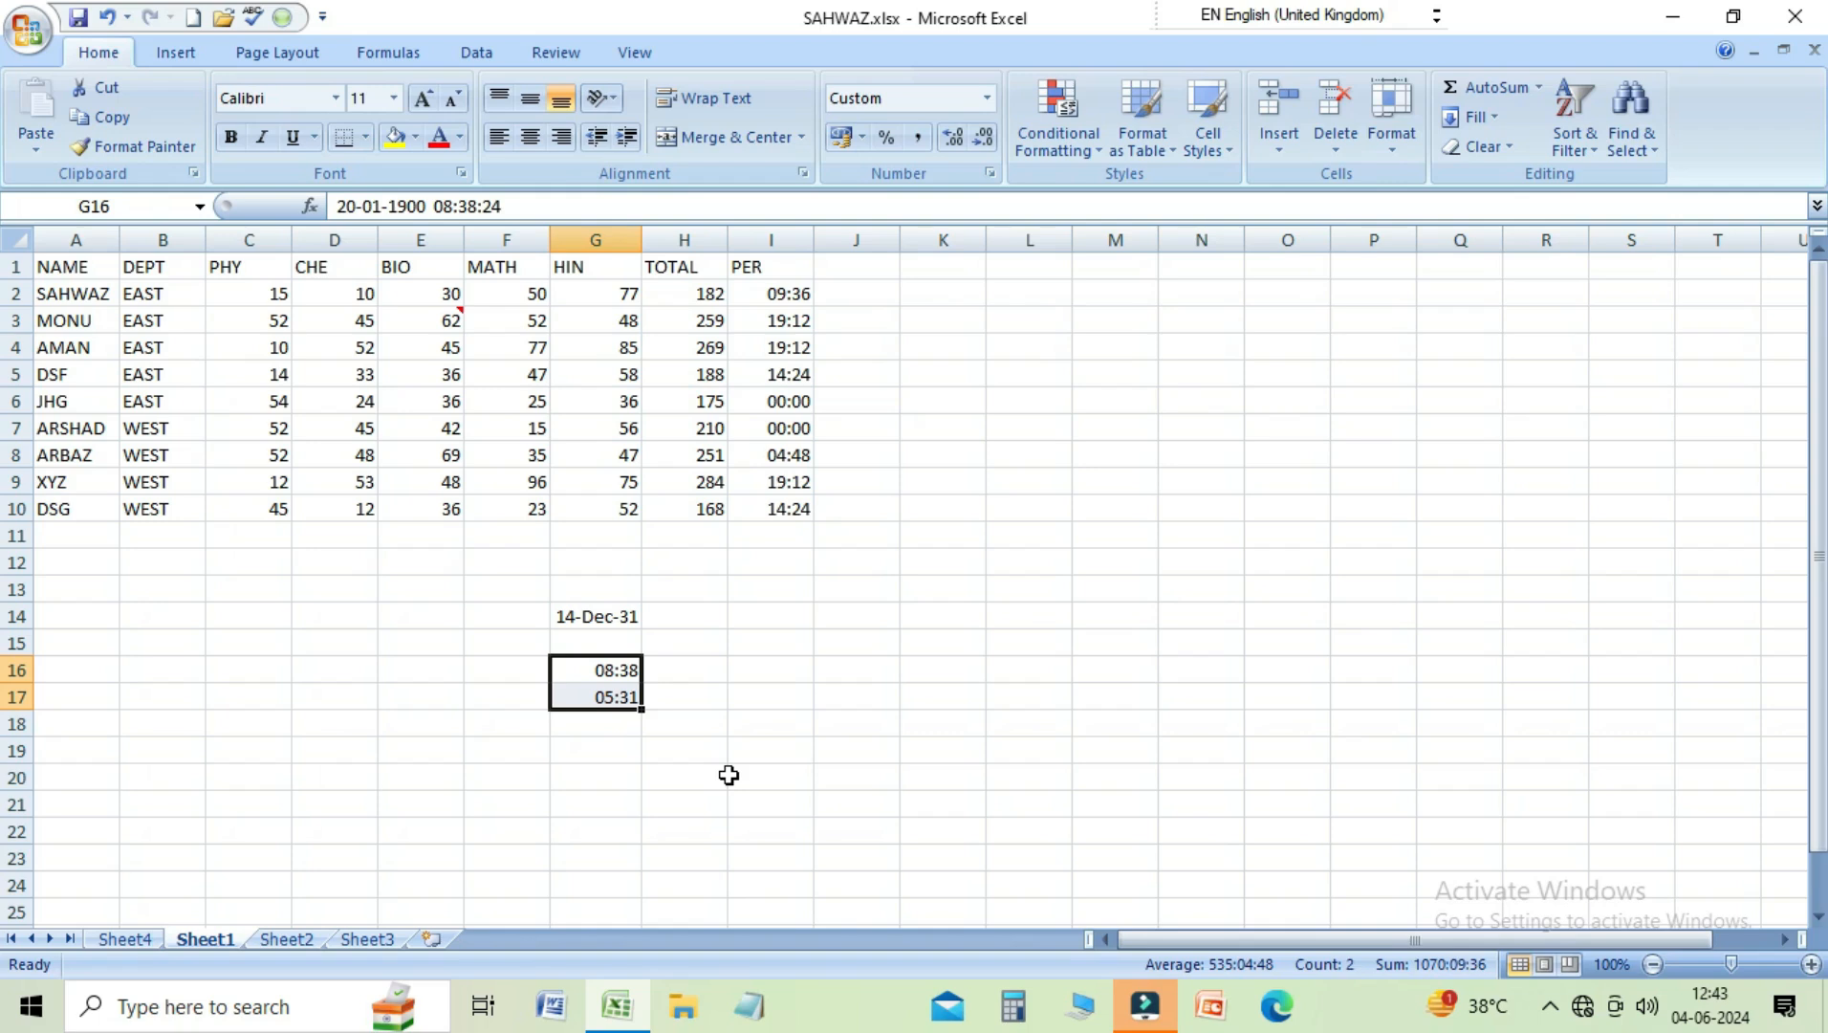
# Format the marks, totals and percentages in C2:I10 as Number with two decimal places
pyautogui.press('Down')
pyautogui.press('Up')
pyautogui.press('Up')
pyautogui.press('Up')
pyautogui.press('Up')
pyautogui.press('Up')
pyautogui.press('Up')
pyautogui.press('Up')
pyautogui.press('Up')
pyautogui.press('Up')
pyautogui.press('Up')
pyautogui.press('Up')
pyautogui.press('Up')
pyautogui.press('Up')
pyautogui.press('Up')
pyautogui.press('Up')
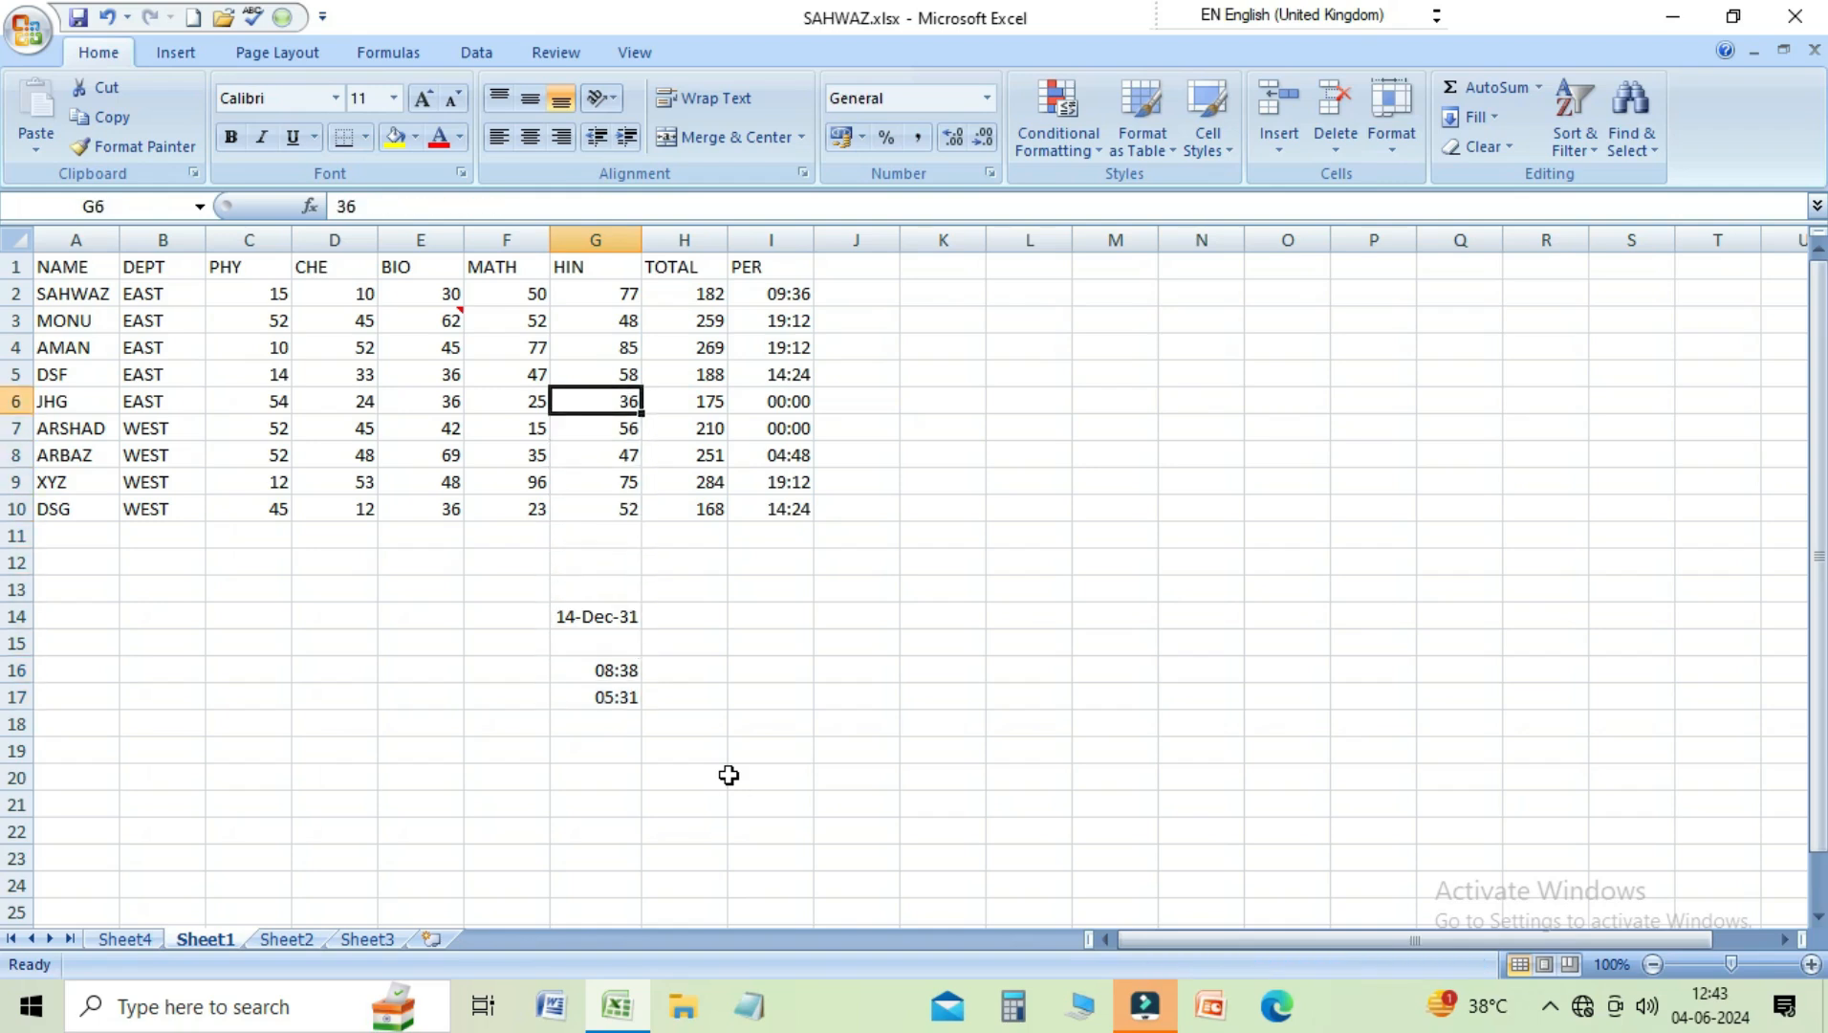
pyautogui.press('Left')
pyautogui.press('Left')
pyautogui.press('Left')
pyautogui.press('Left')
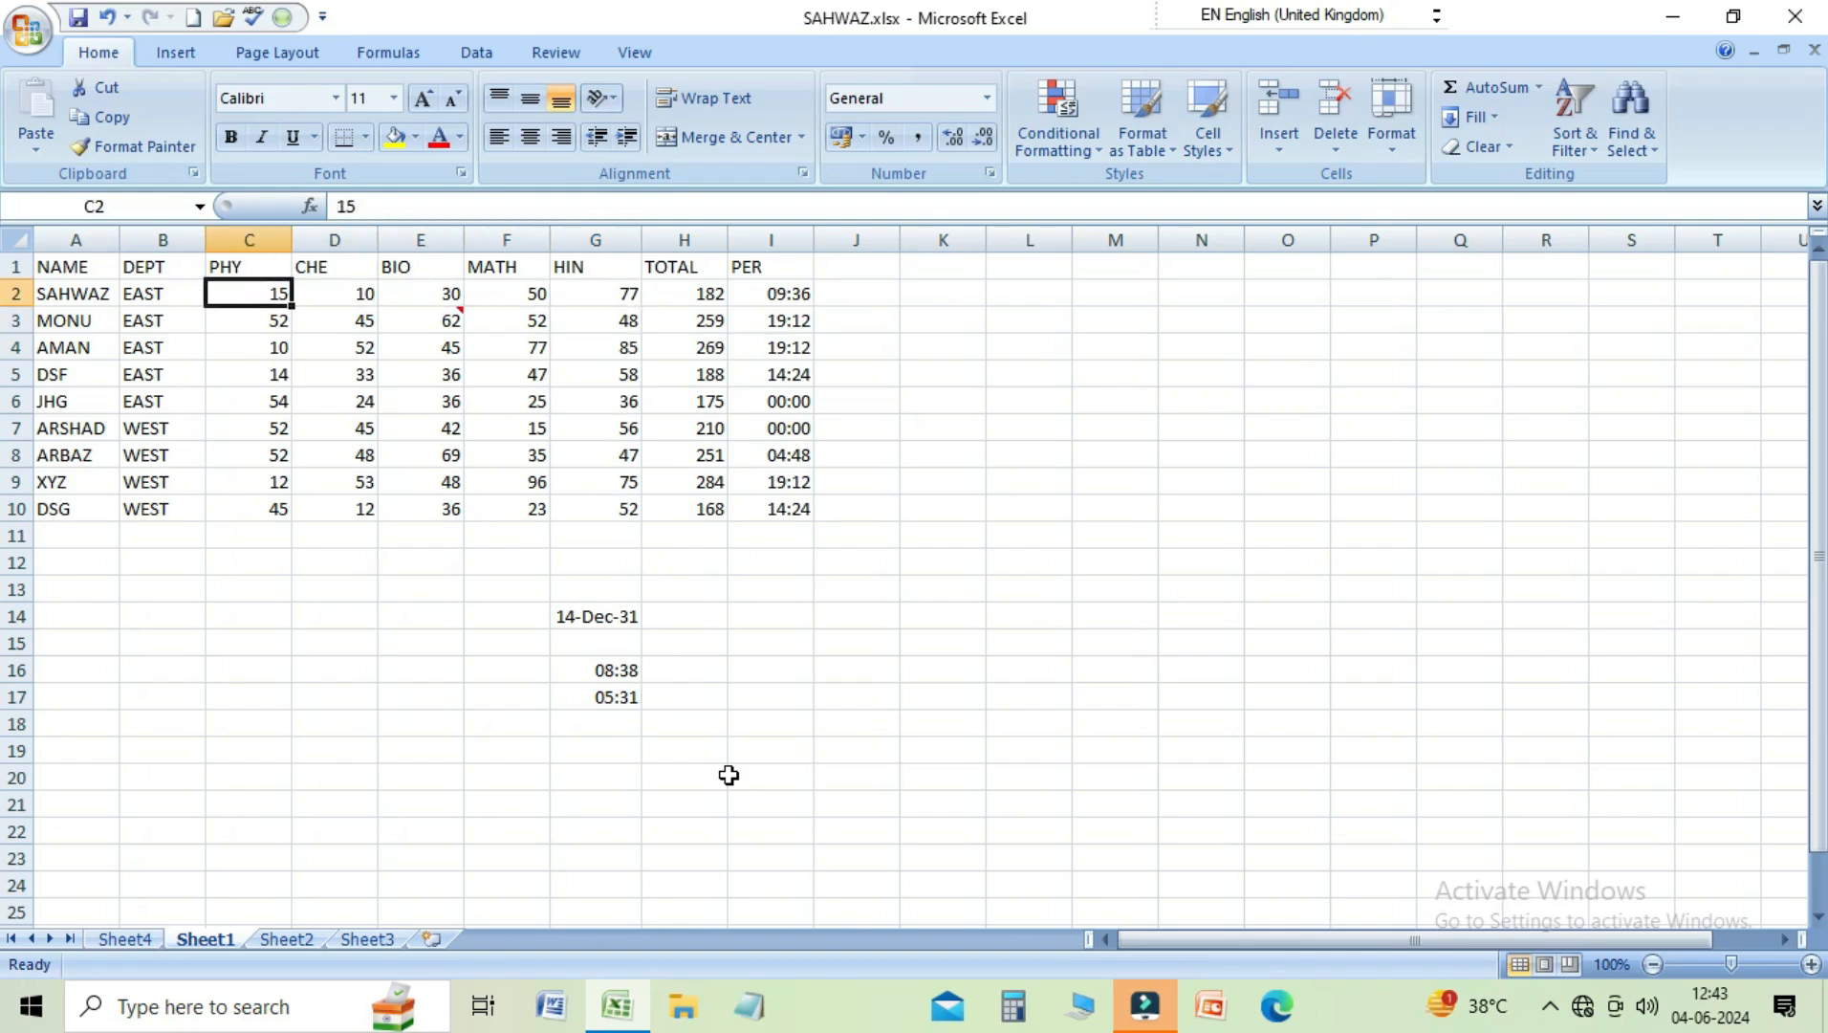
pyautogui.hotkey('shift', 'Right')
pyautogui.hotkey('shift', 'Right')
pyautogui.hotkey('shift', 'Right')
pyautogui.hotkey('shift', 'Right')
pyautogui.hotkey('shift', 'Right')
pyautogui.hotkey('shift', 'Right')
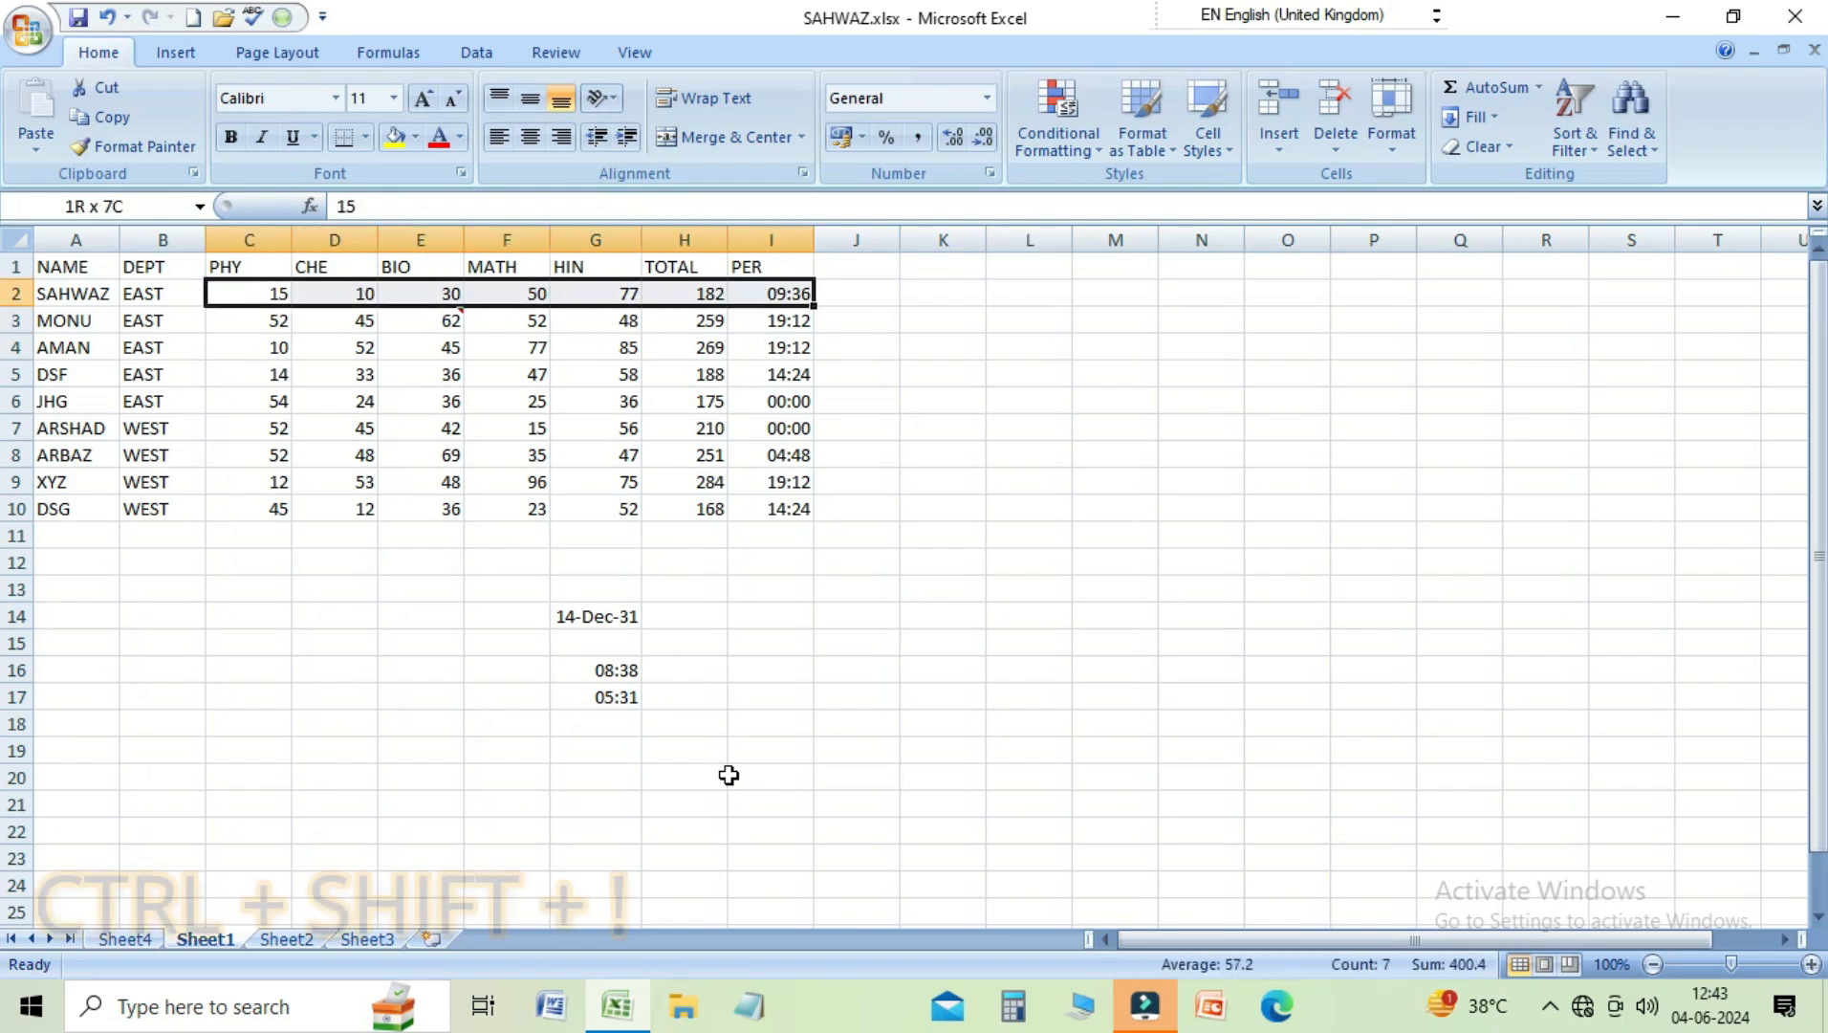
pyautogui.hotkey('shift', 'Down')
pyautogui.hotkey('shift', 'Down')
pyautogui.hotkey('shift', 'Down')
pyautogui.hotkey('shift', 'Down')
pyautogui.hotkey('shift', 'Down')
pyautogui.hotkey('shift', 'Down')
pyautogui.hotkey('shift', 'Down')
pyautogui.hotkey('shift', 'Down')
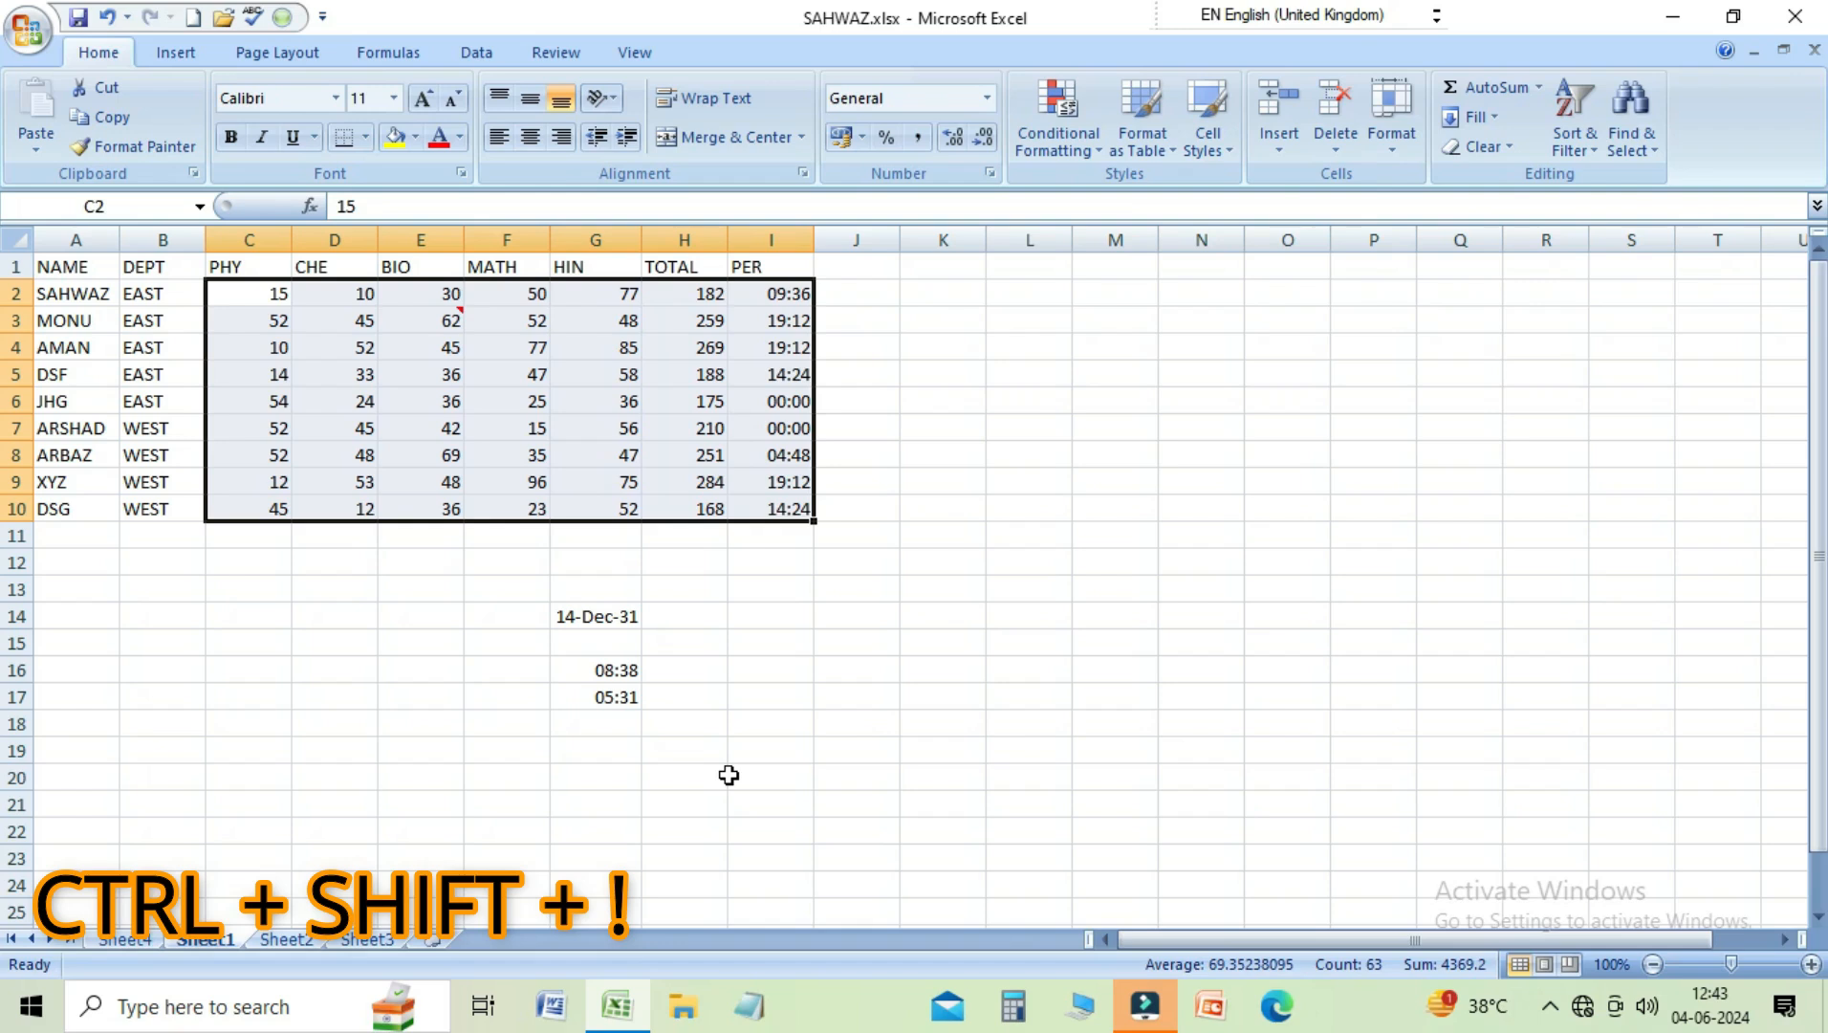
pyautogui.hotkey('ctrl', 'shift', '1')
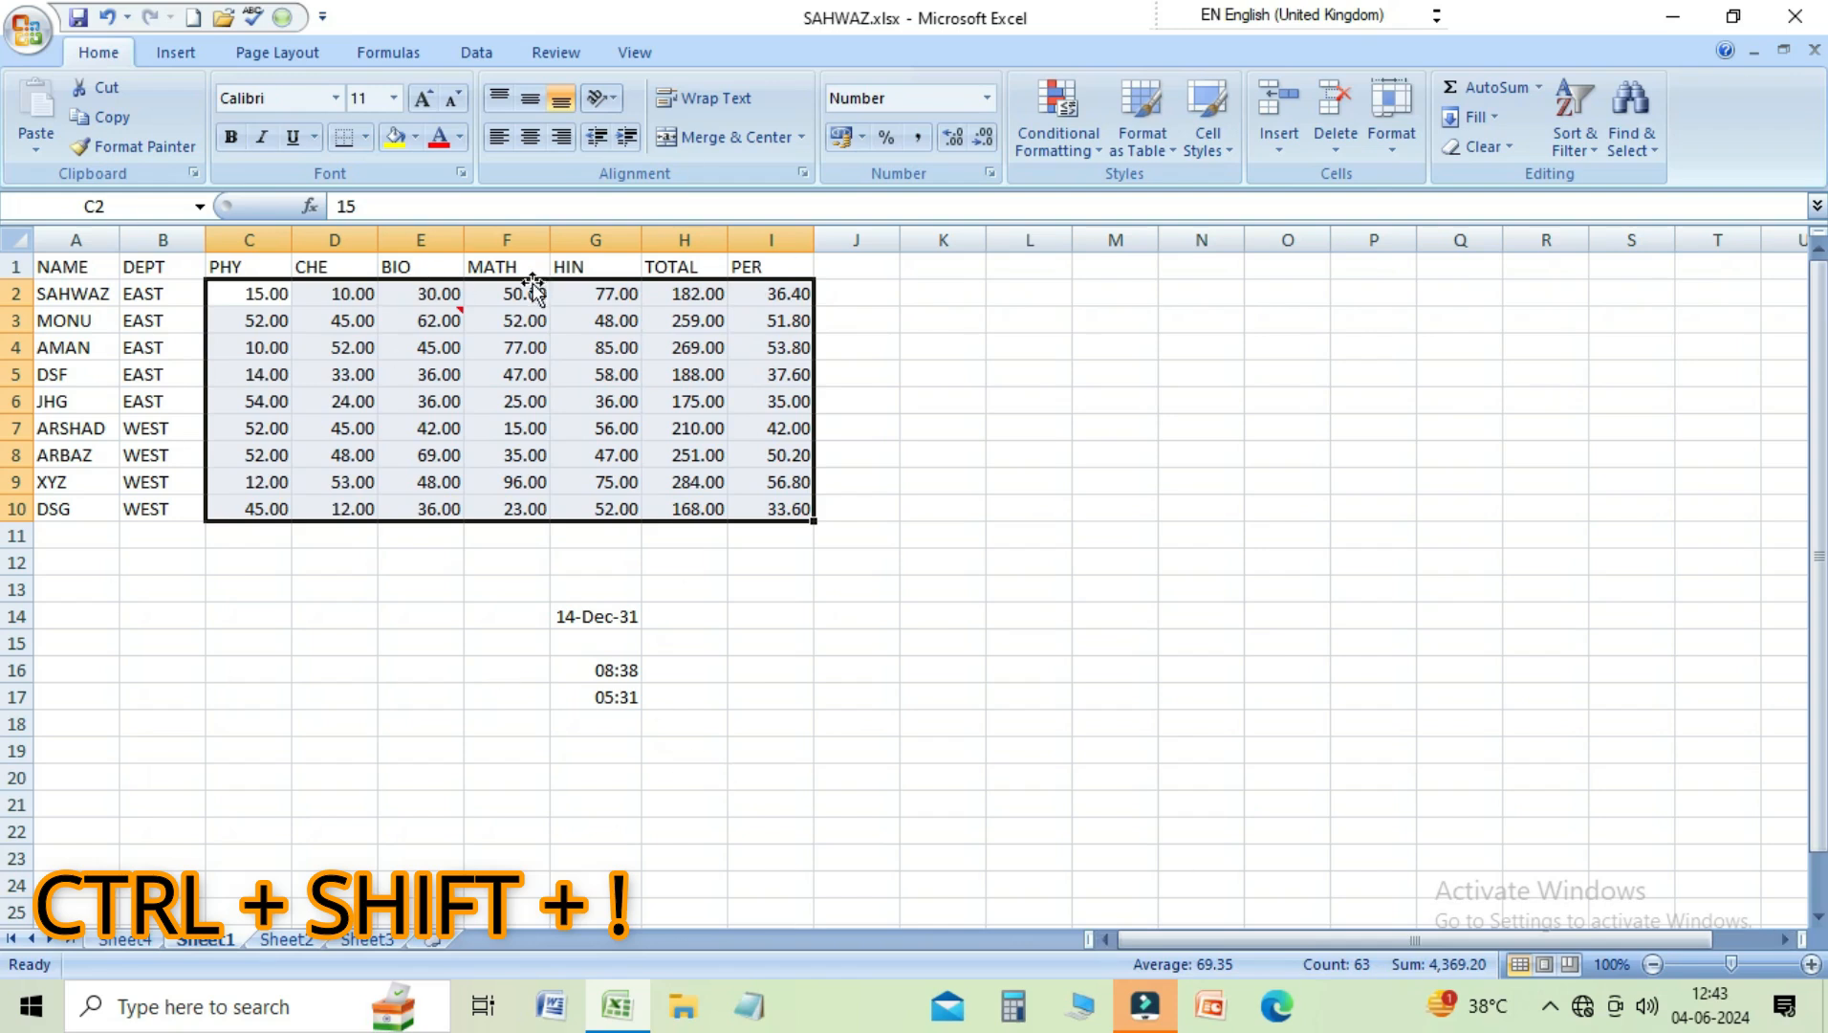
pyautogui.click(990, 102)
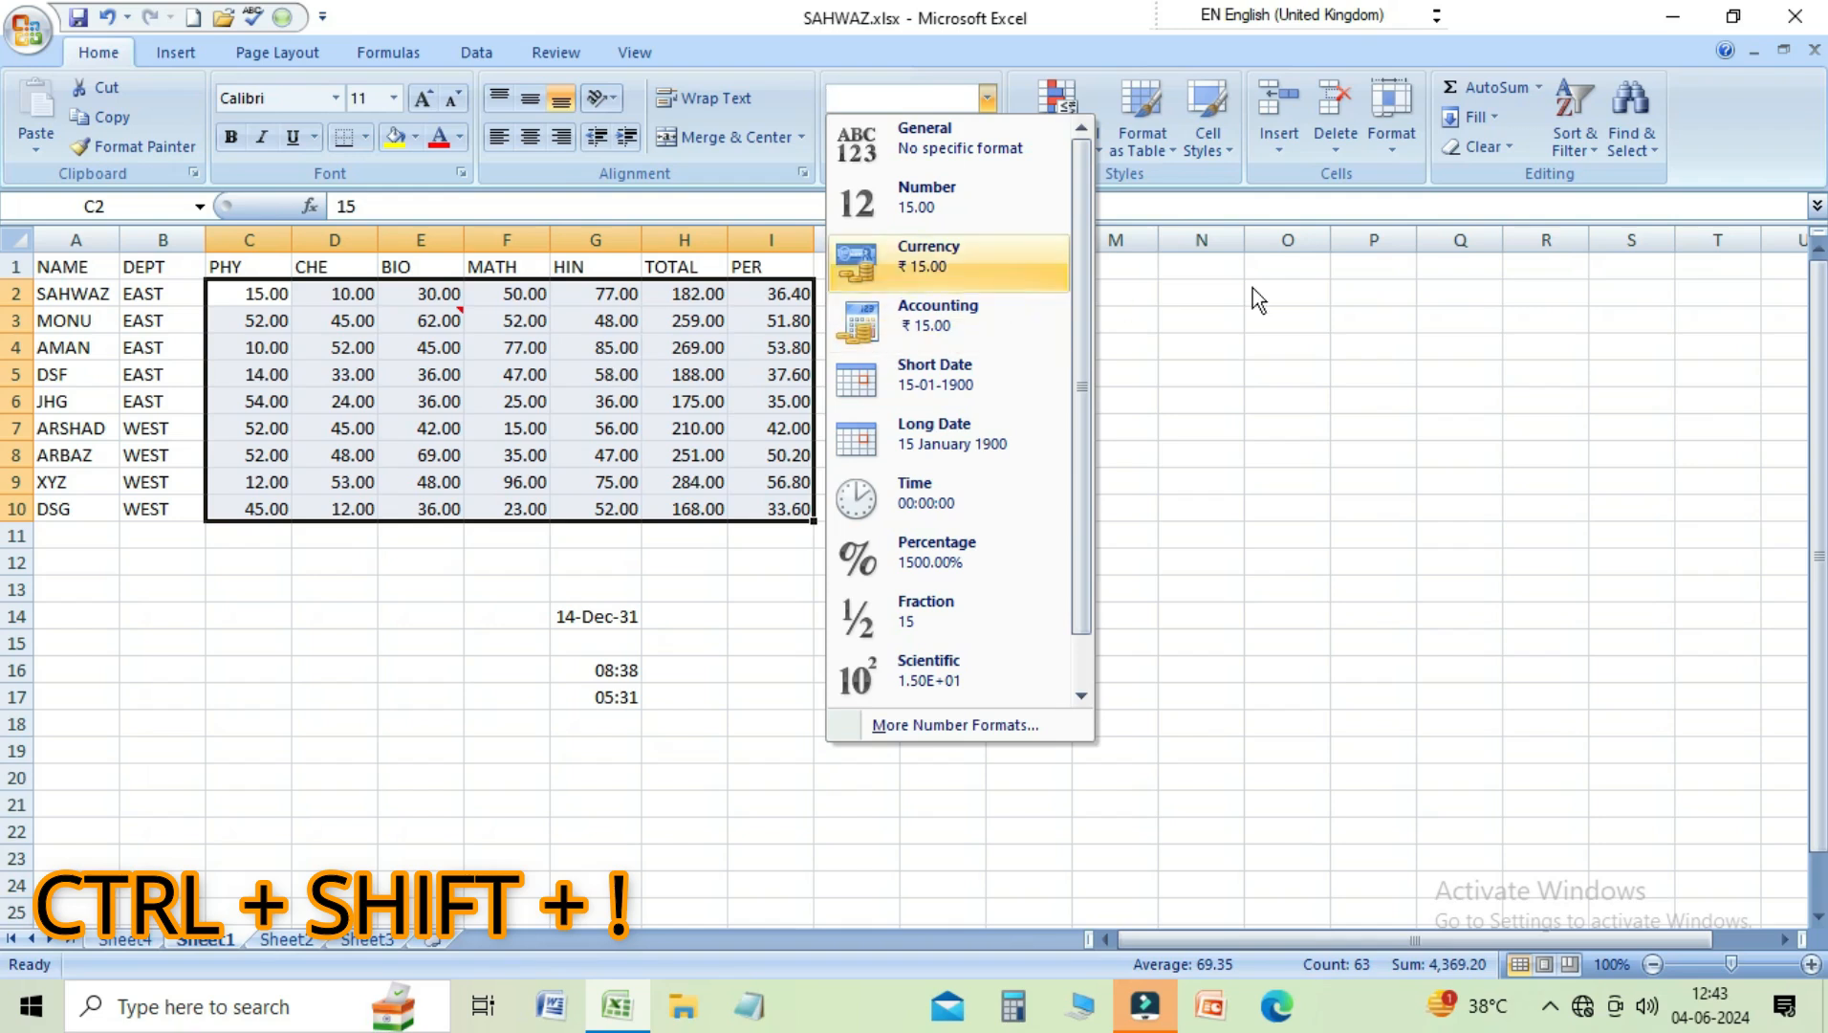
pyautogui.click(1187, 323)
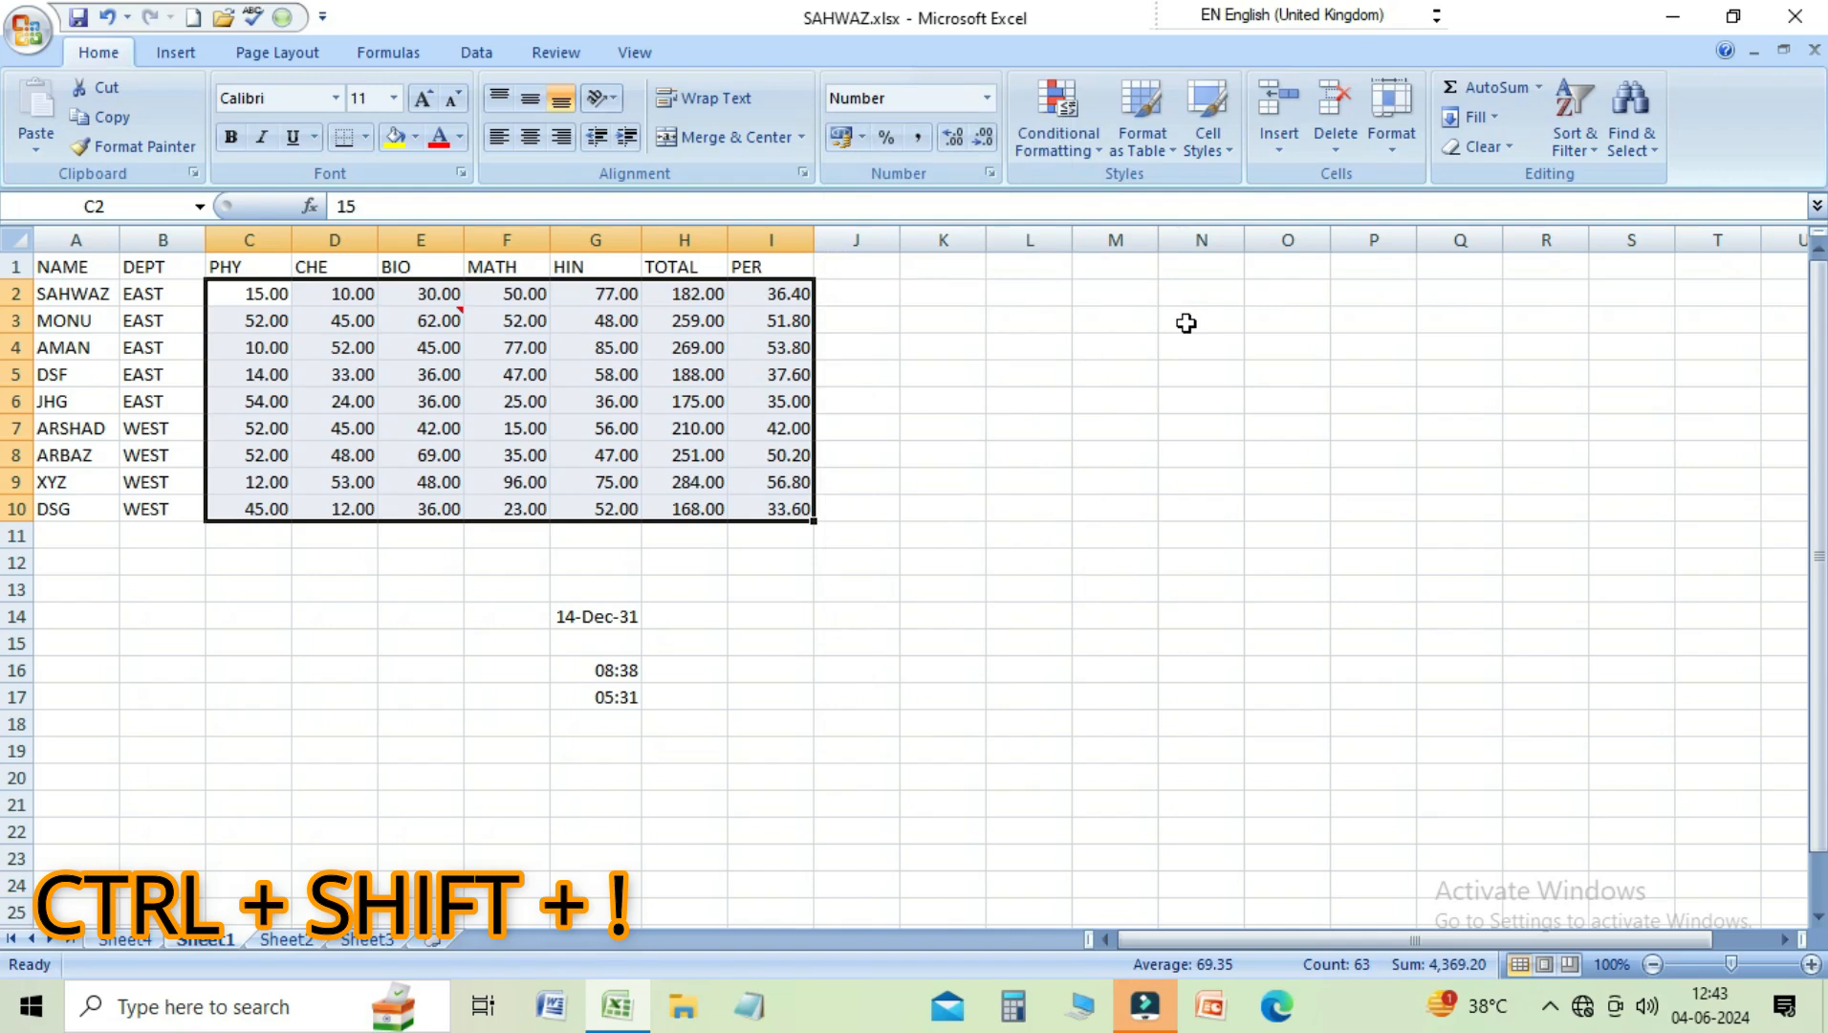
# Insert the current date in cell D15 and widen column D enough to display it in full
pyautogui.press('Down')
pyautogui.press('Down')
pyautogui.press('Down')
pyautogui.press('Down')
pyautogui.press('Down')
pyautogui.press('Down')
pyautogui.press('Down')
pyautogui.press('Down')
pyautogui.press('Down')
pyautogui.press('Down')
pyautogui.press('Down')
pyautogui.press('Down')
pyautogui.press('Down')
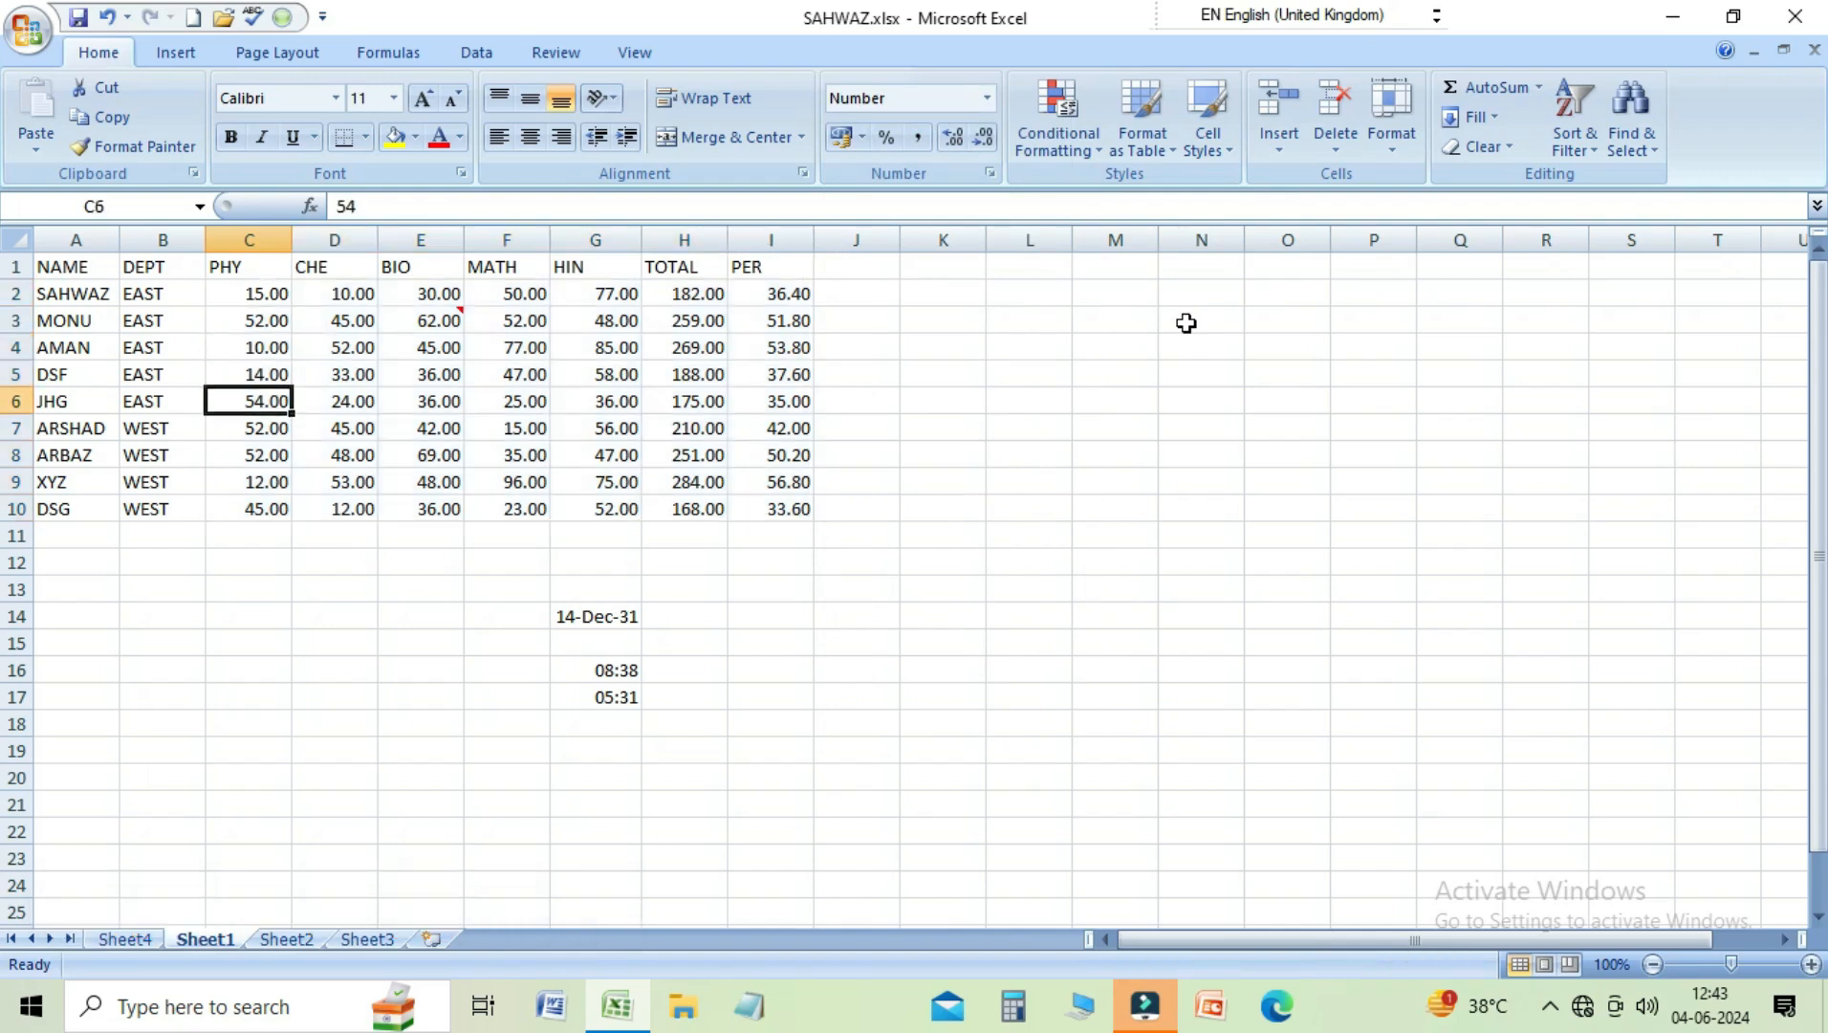
pyautogui.press('Right')
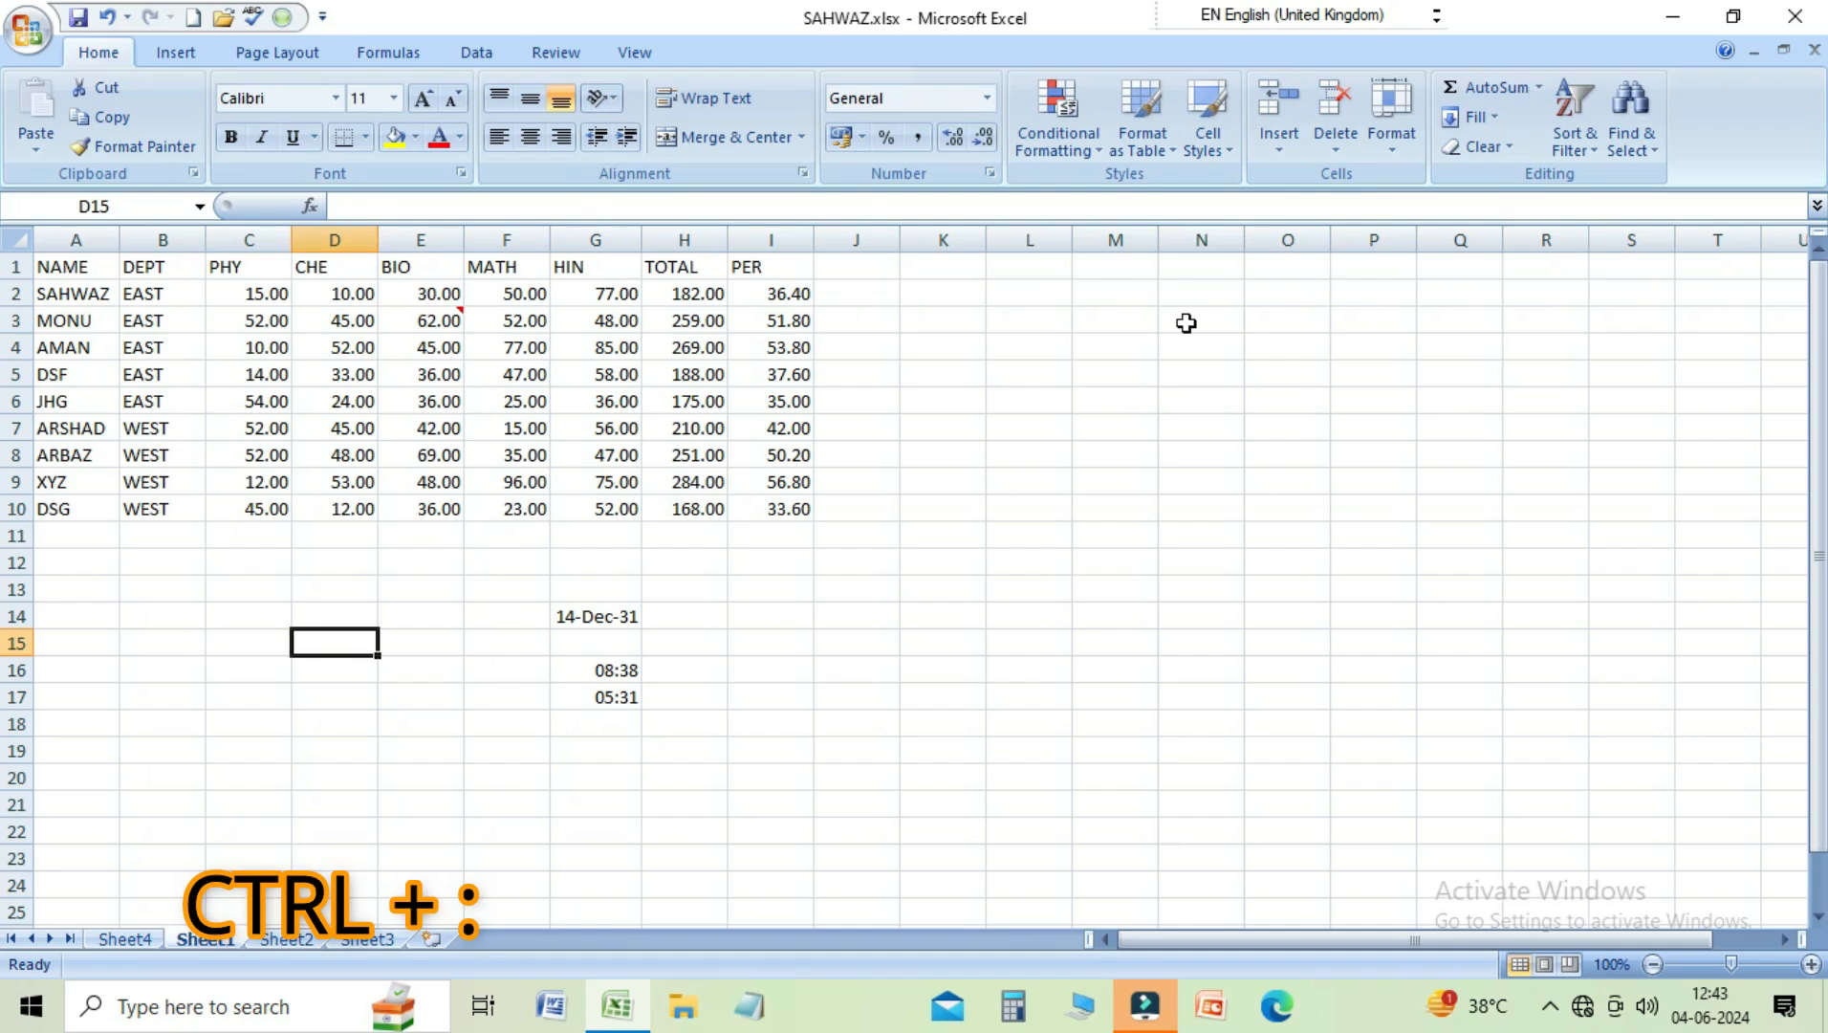
pyautogui.hotkey('ctrl', ';')
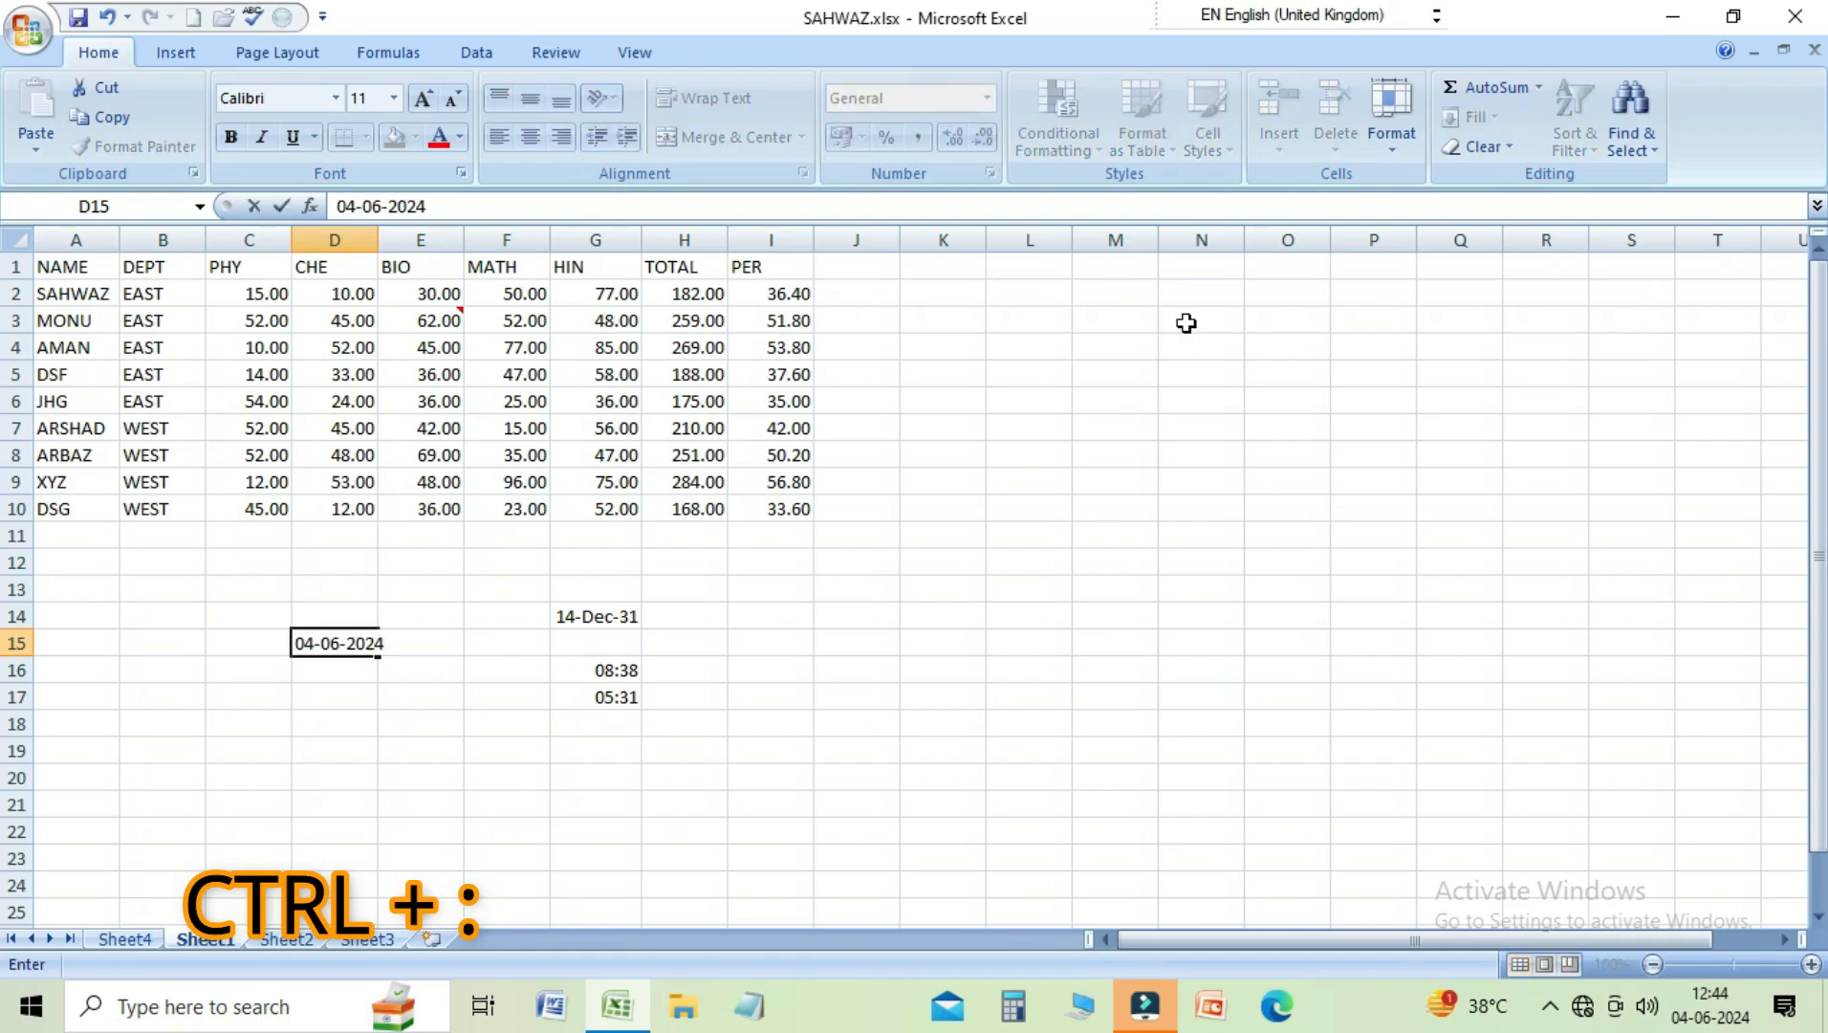
pyautogui.press('Return')
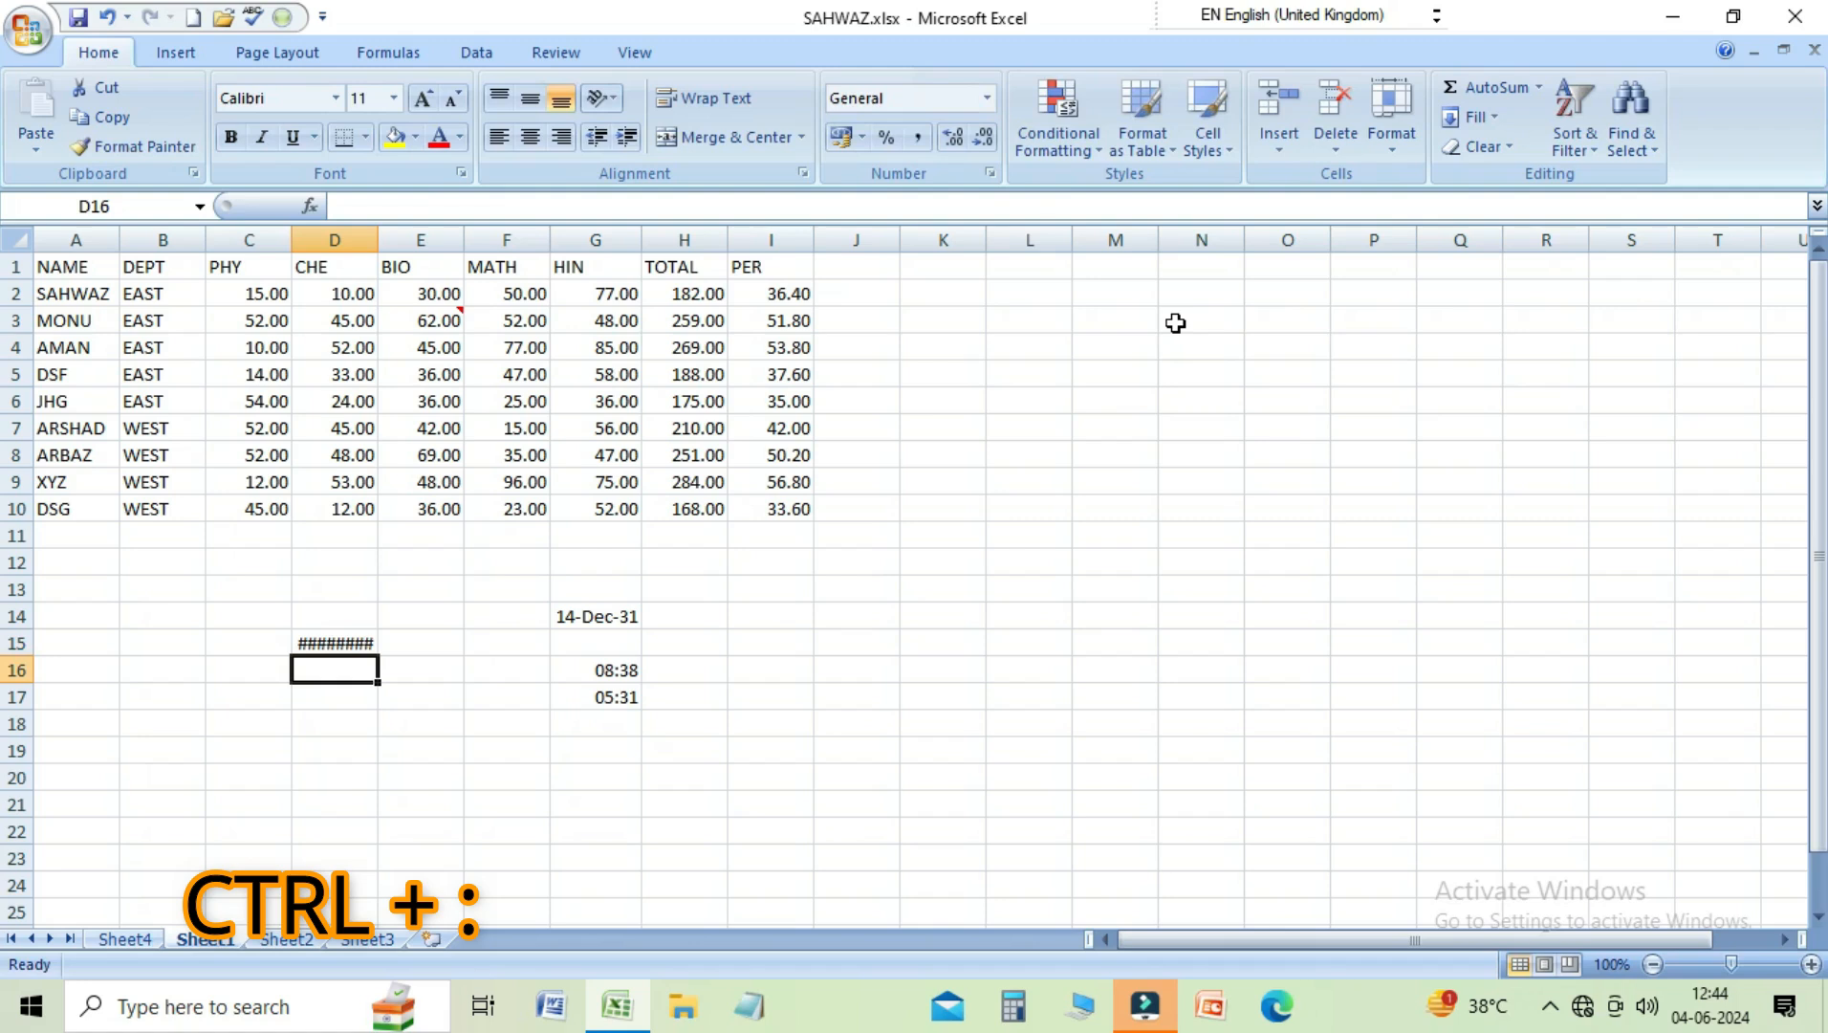
pyautogui.press('Up')
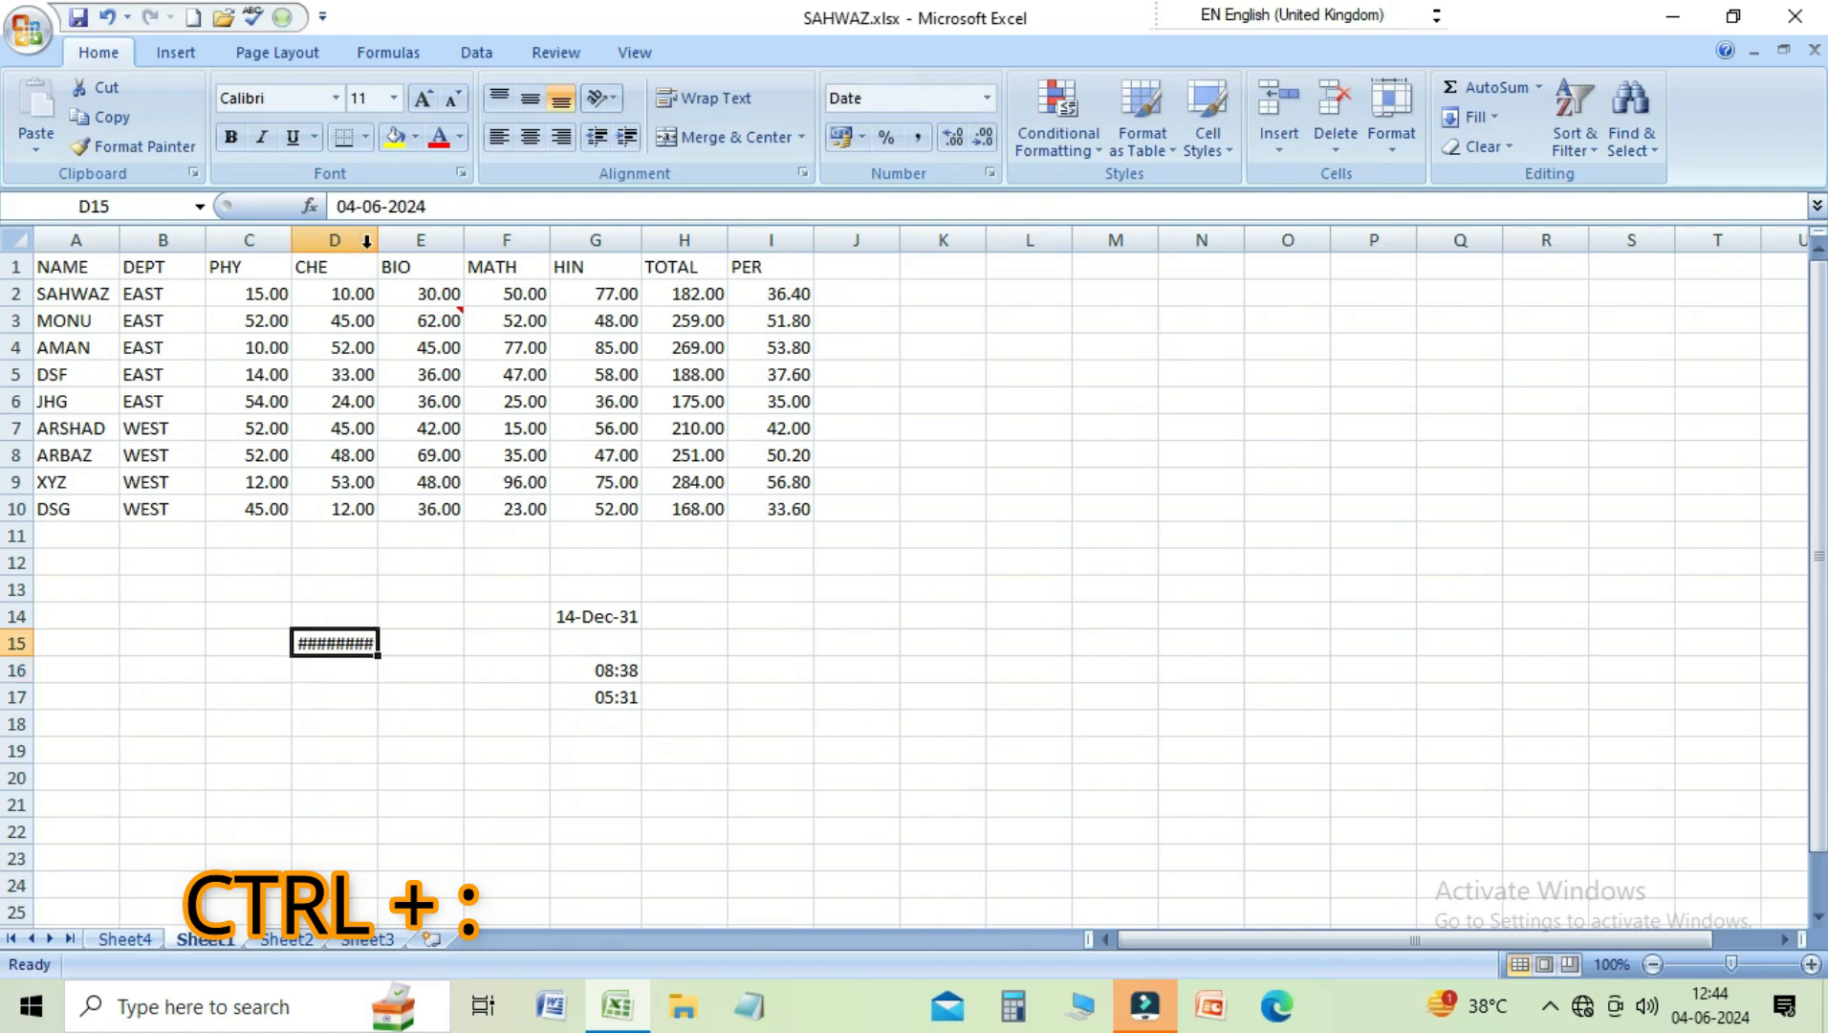
pyautogui.moveTo(377, 241); pyautogui.dragTo(407, 241)
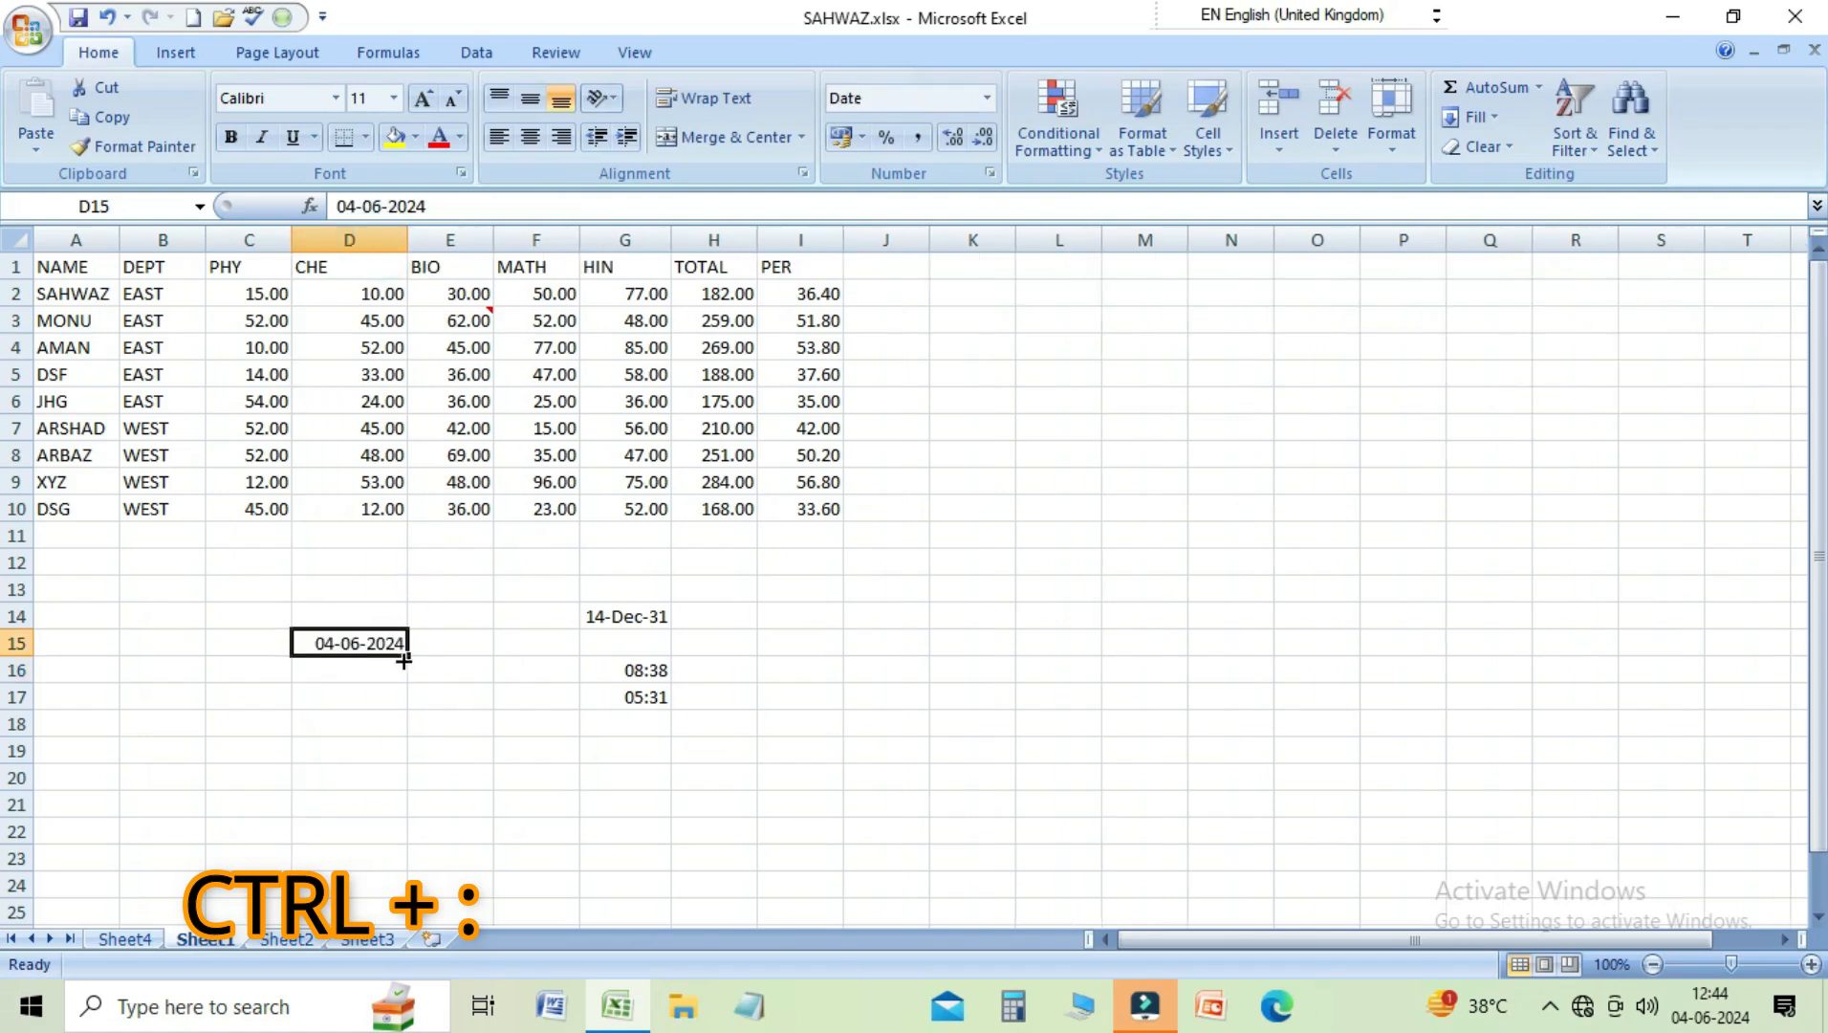
# Insert the current time in cell D18
pyautogui.click(343, 721)
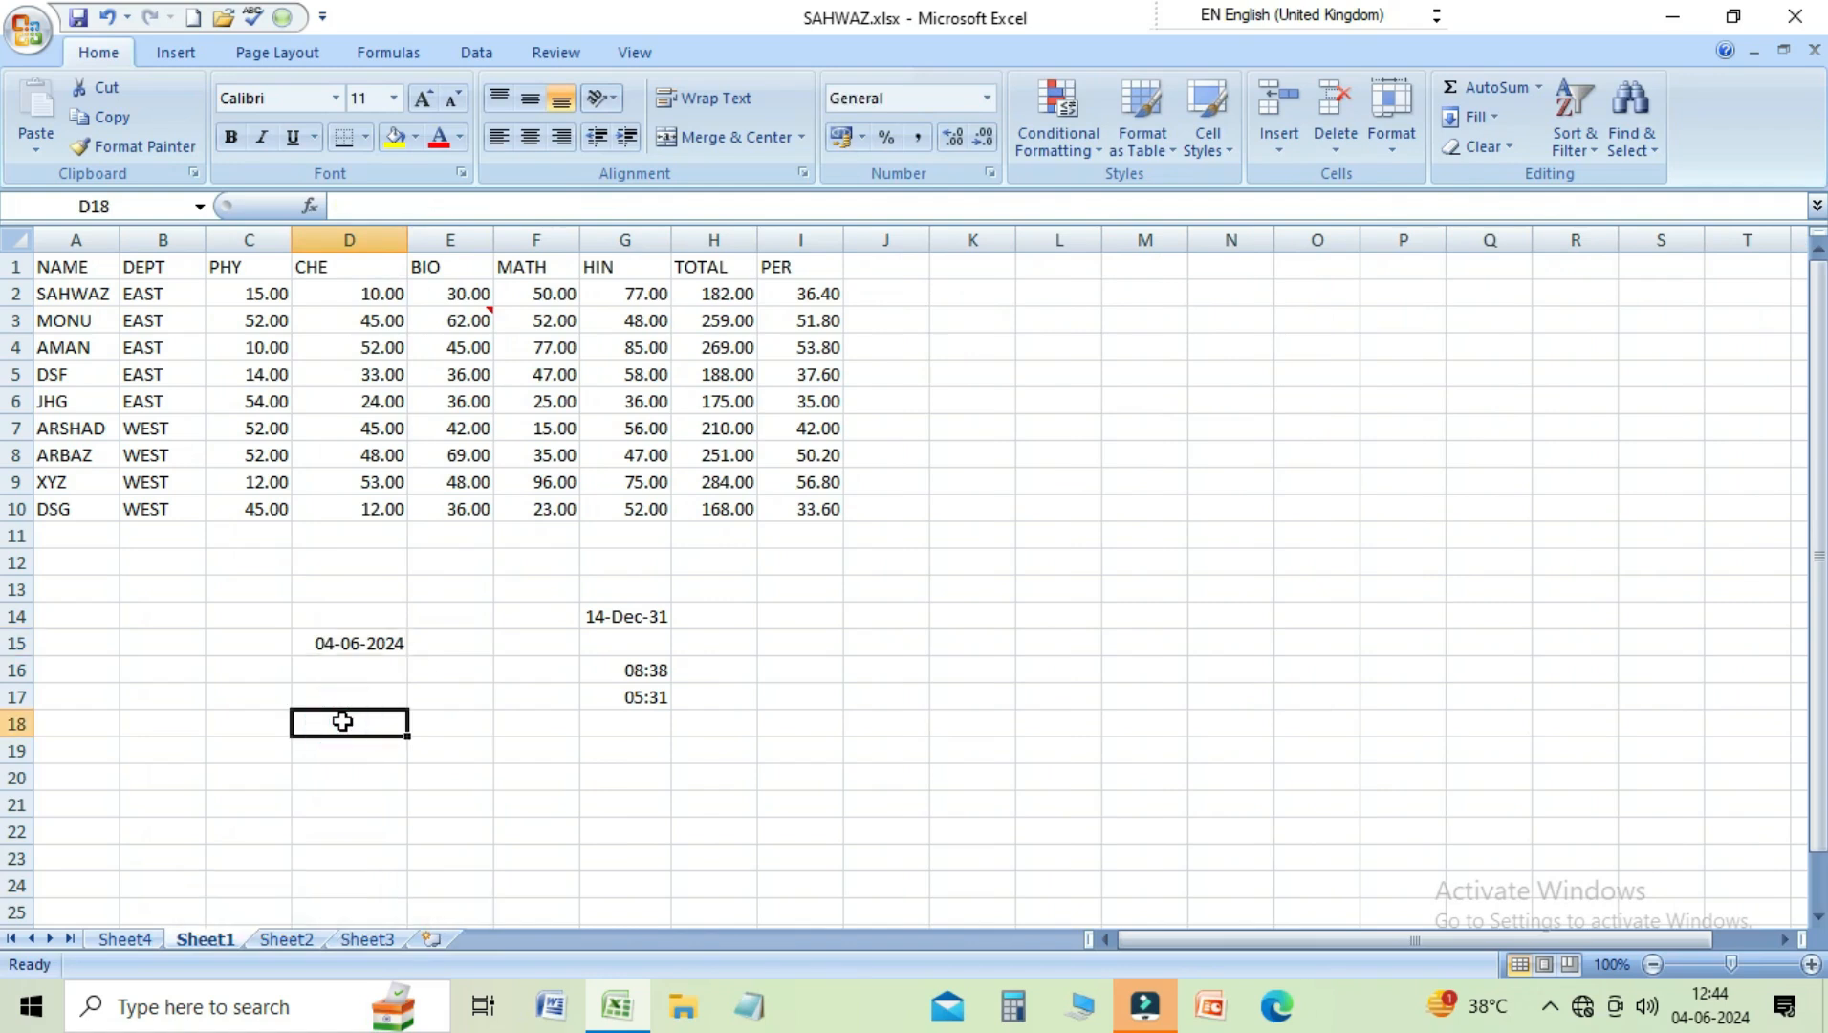
pyautogui.hotkey('ctrl', 'shift', ':')
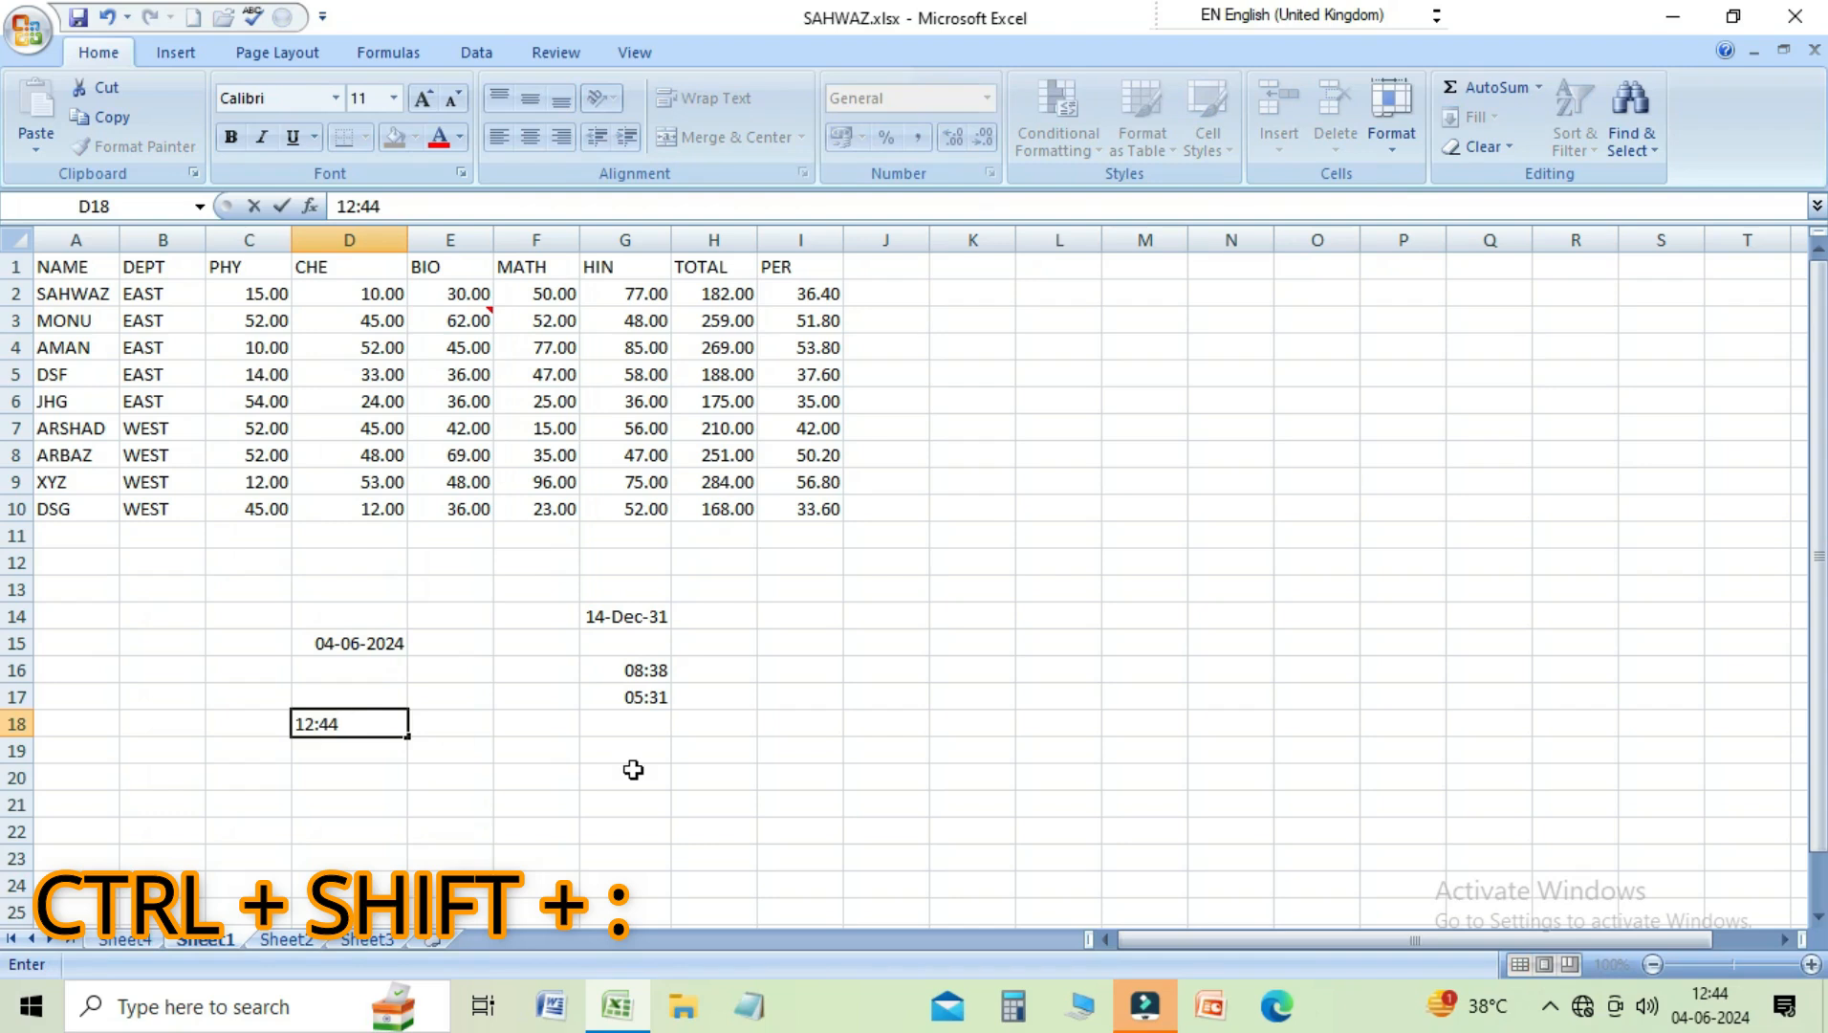
pyautogui.press('Return')
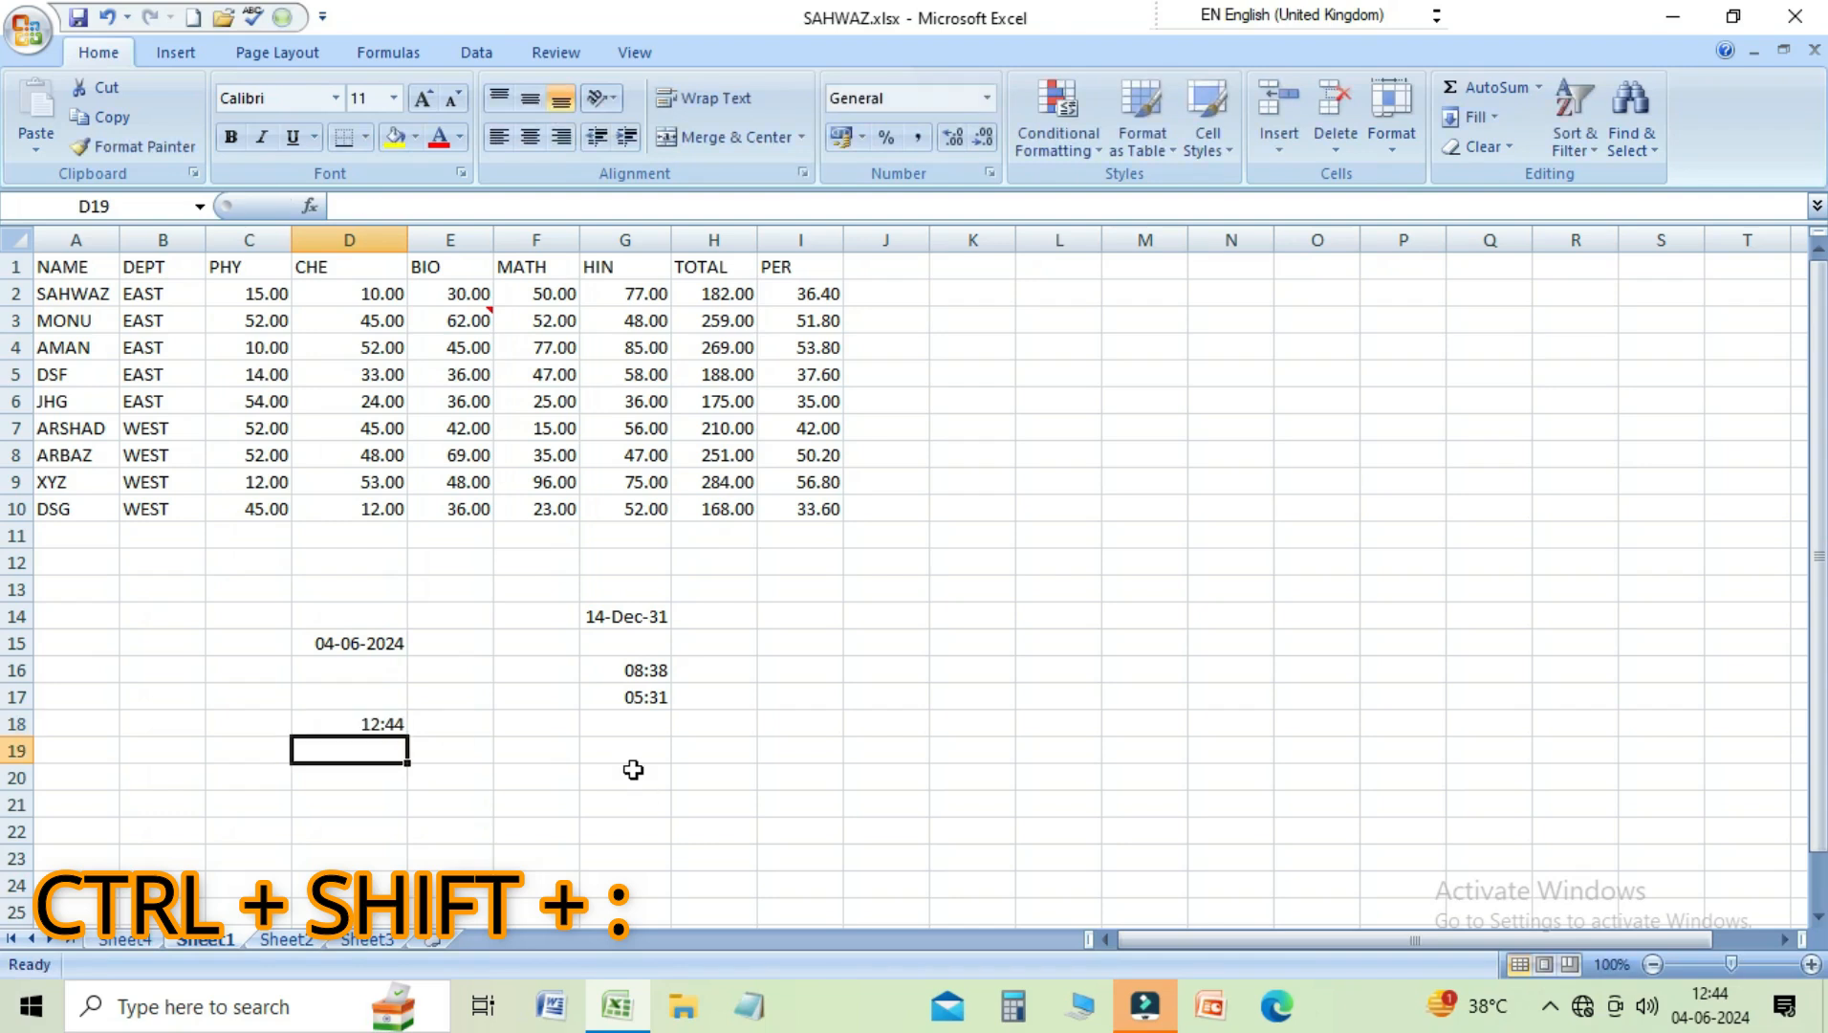
# Select cell D2, the first mark in the CHE column
pyautogui.press('Up')
pyautogui.press('Up')
pyautogui.press('Up')
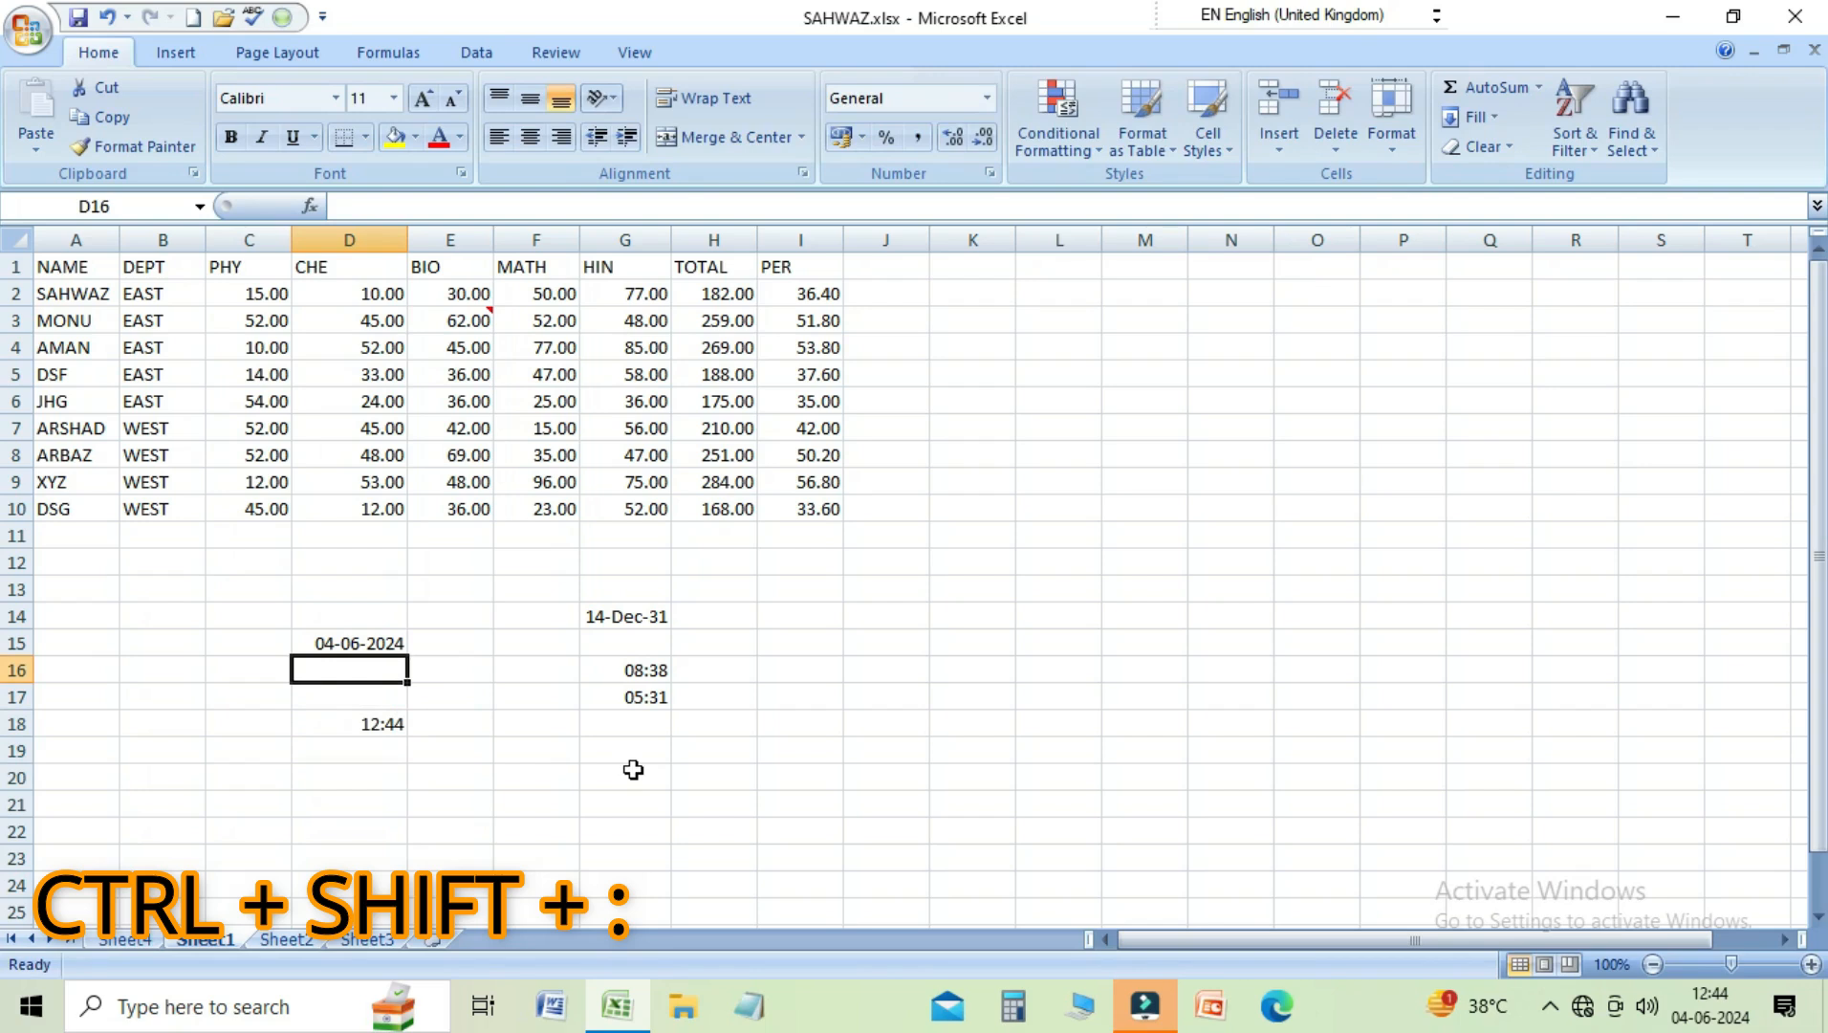
pyautogui.press('Up')
pyautogui.press('Up')
pyautogui.press('Up')
pyautogui.press('Up')
pyautogui.press('Up')
pyautogui.press('Up')
pyautogui.press('Up')
pyautogui.press('Up')
pyautogui.press('Up')
pyautogui.press('Up')
pyautogui.press('Up')
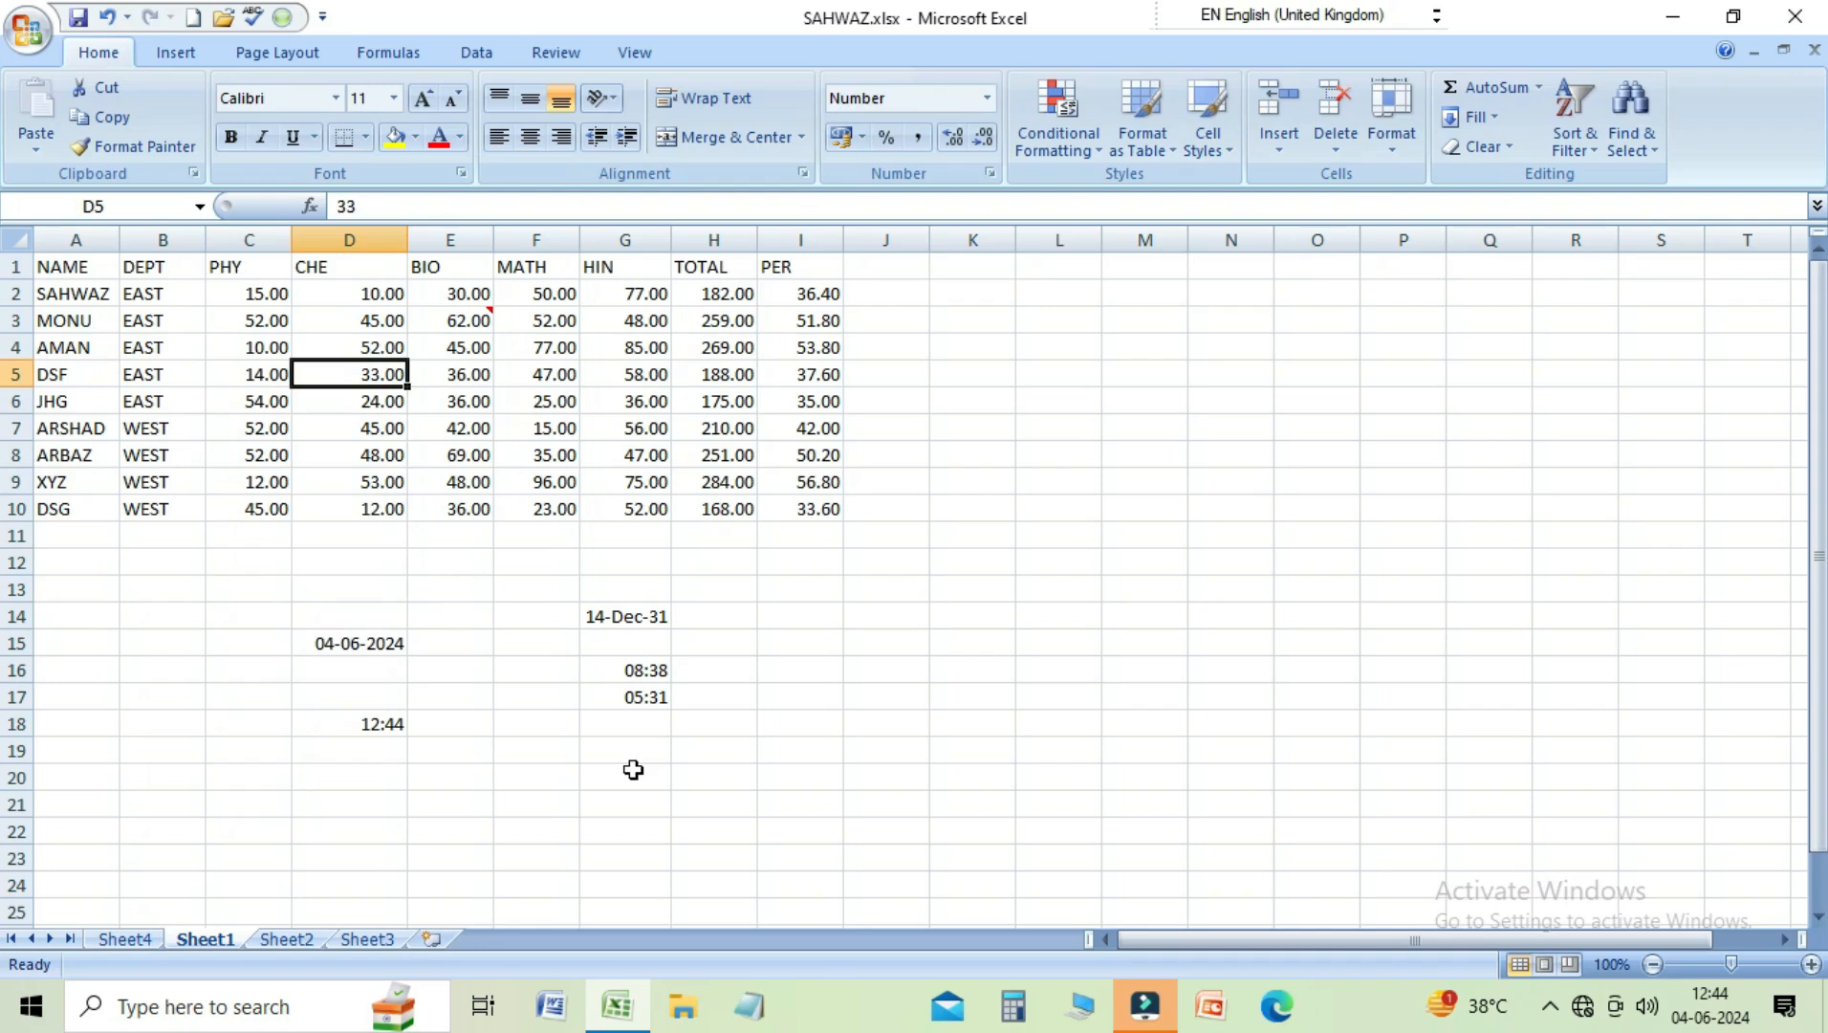
pyautogui.press('Up')
pyautogui.press('Up')
pyautogui.press('Up')
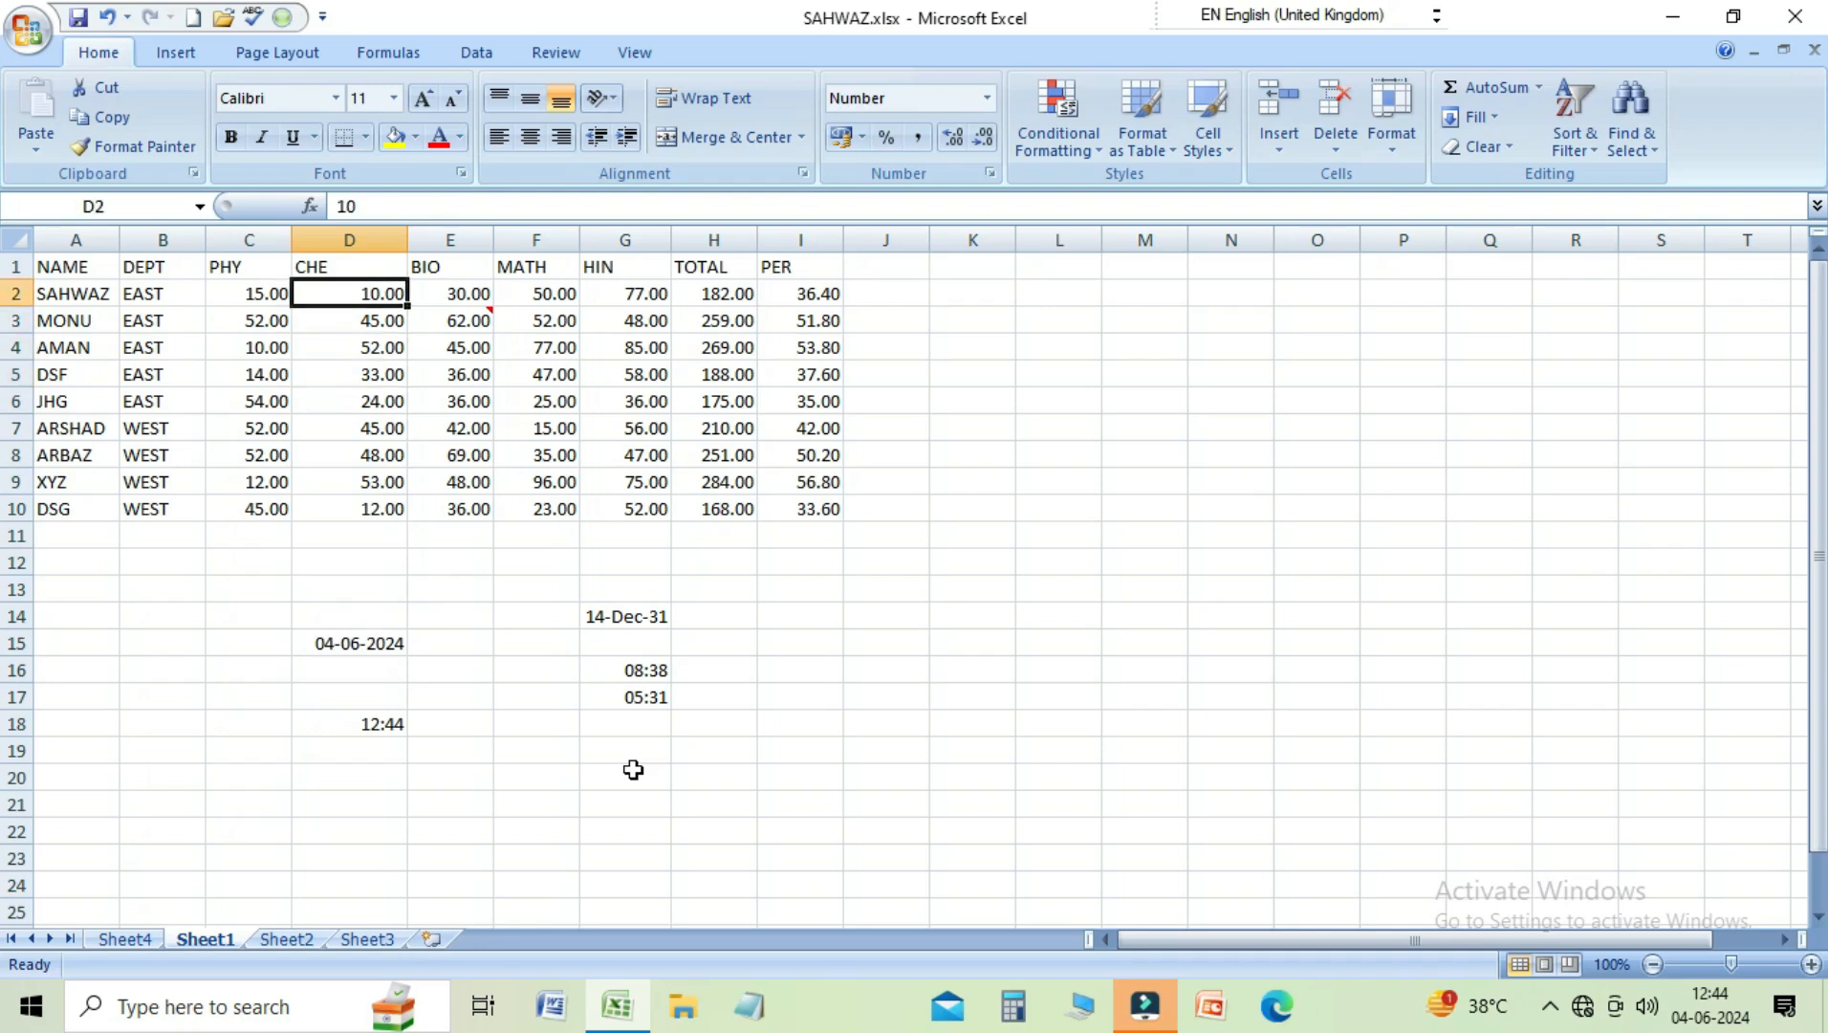